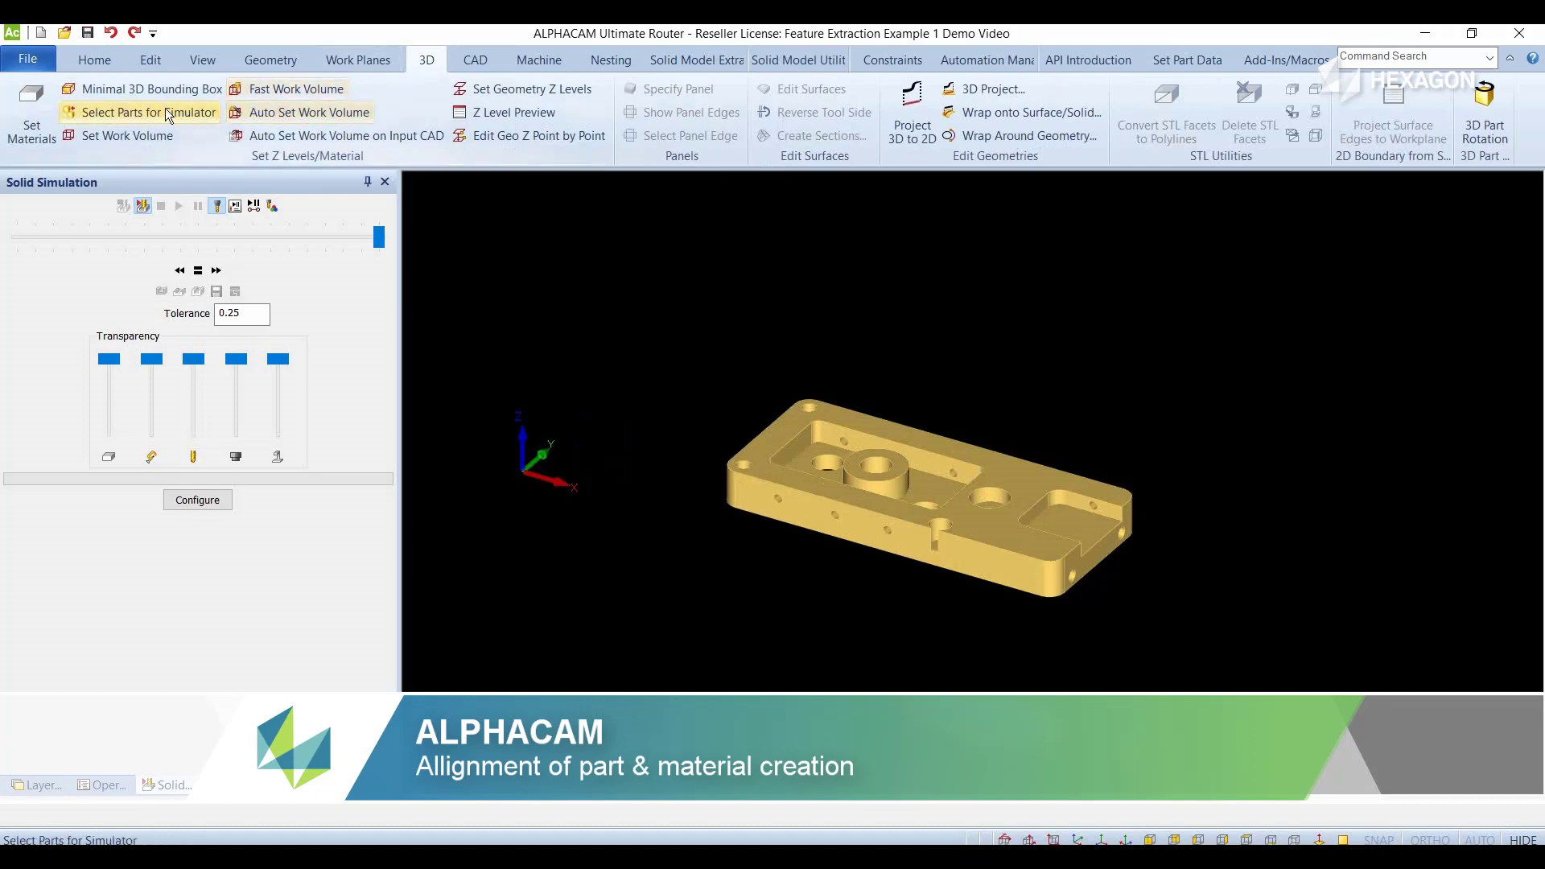
- Set up a minimal 3D bounding box with Auto Align and Create Material, keeping Z zero at the part's top and the longest edge along X
click(140, 91)
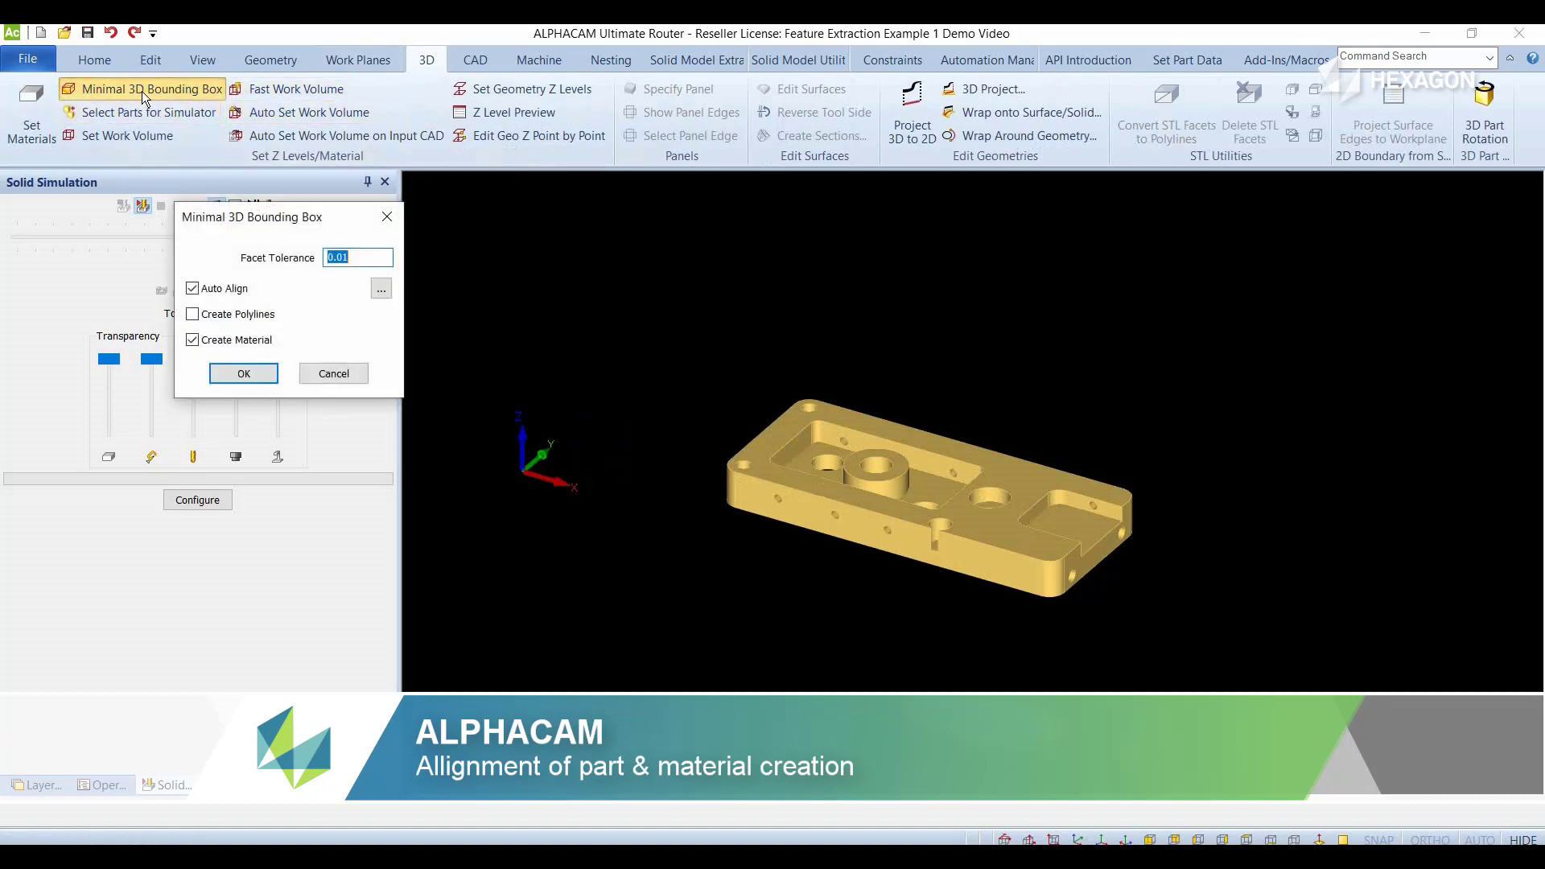
click(235, 287)
click(234, 287)
click(382, 288)
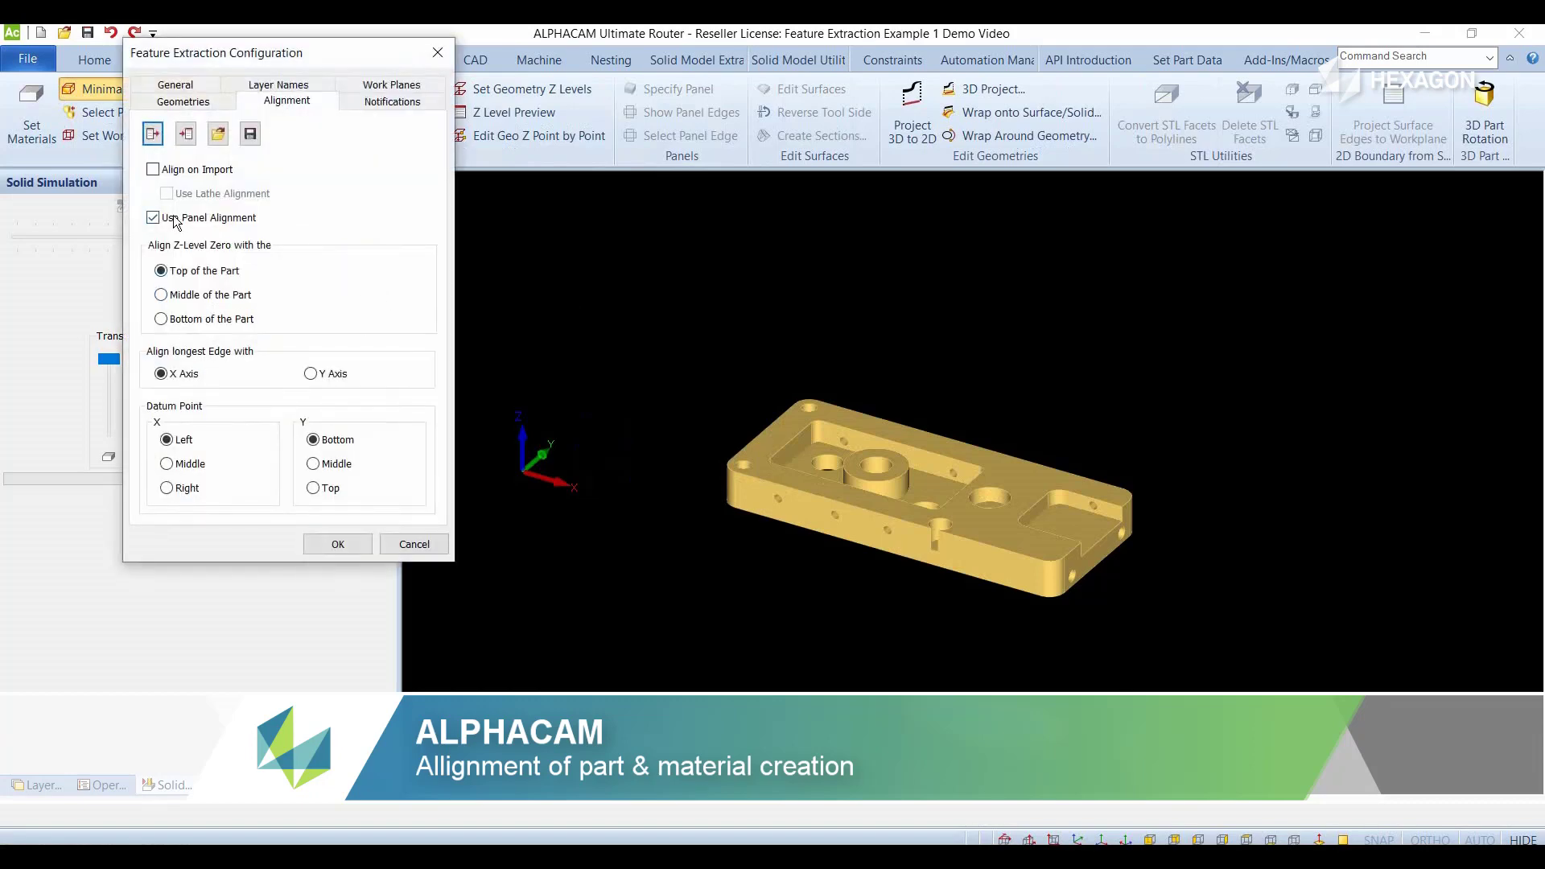
click(176, 222)
click(335, 545)
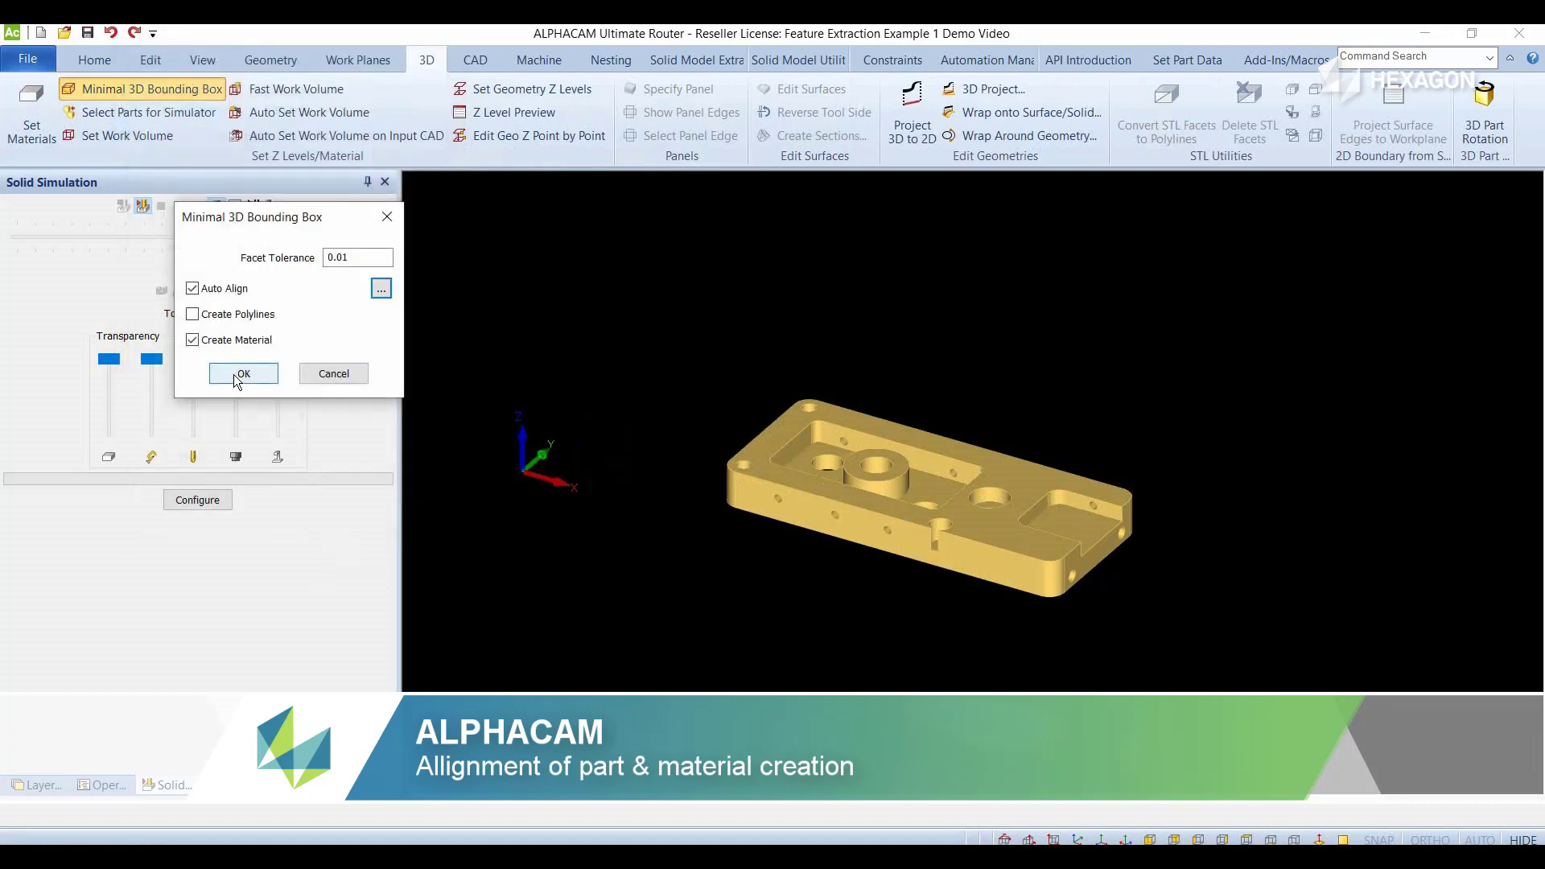
- Apply the minimal 3D bounding box to the solid part
click(236, 375)
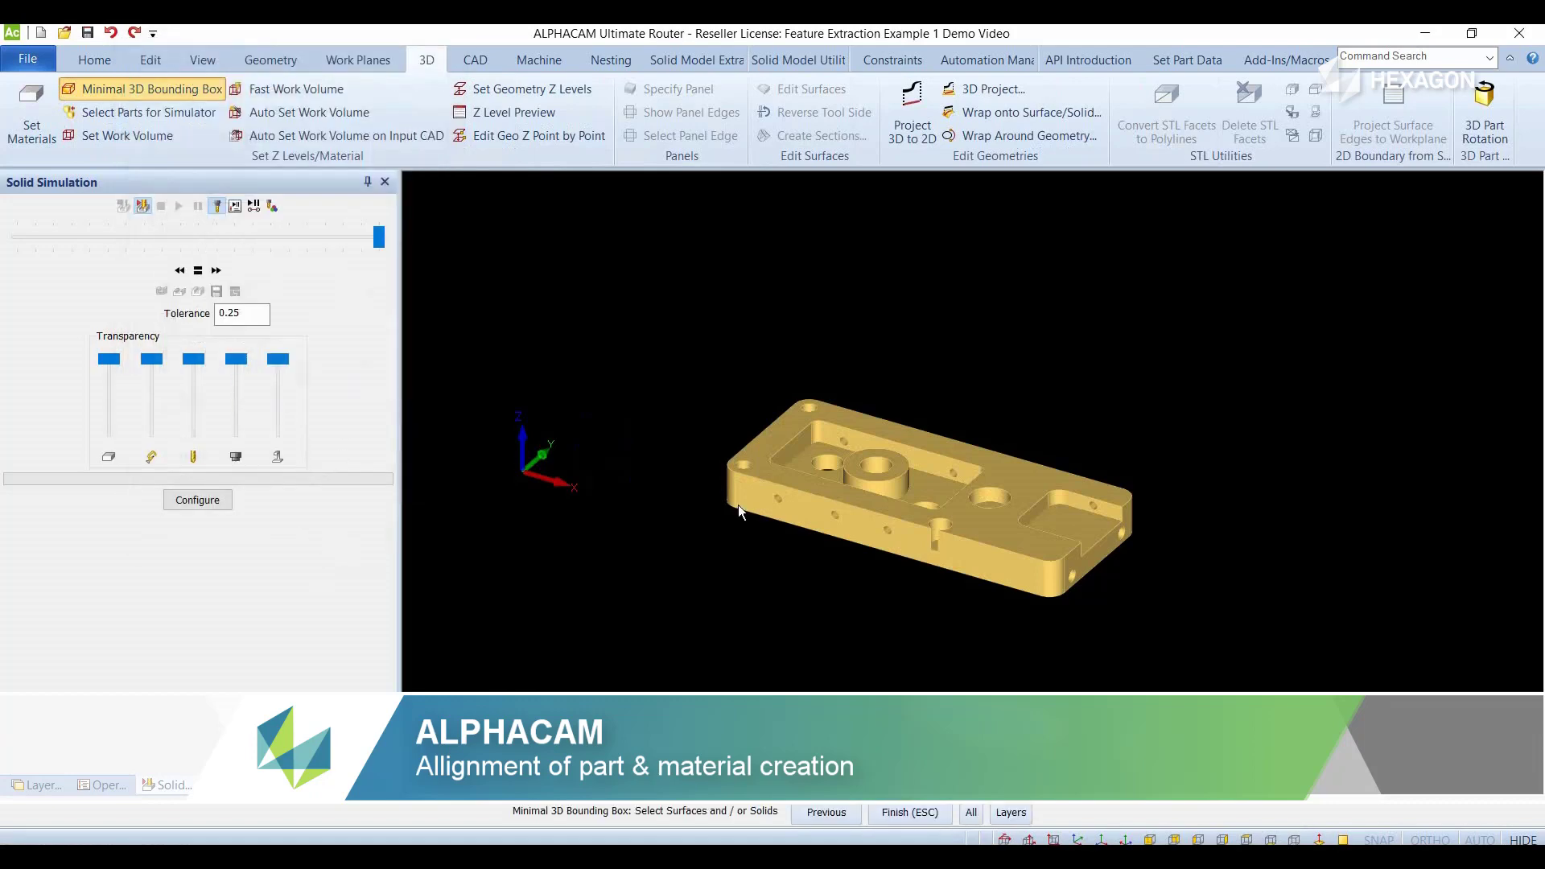
click(776, 486)
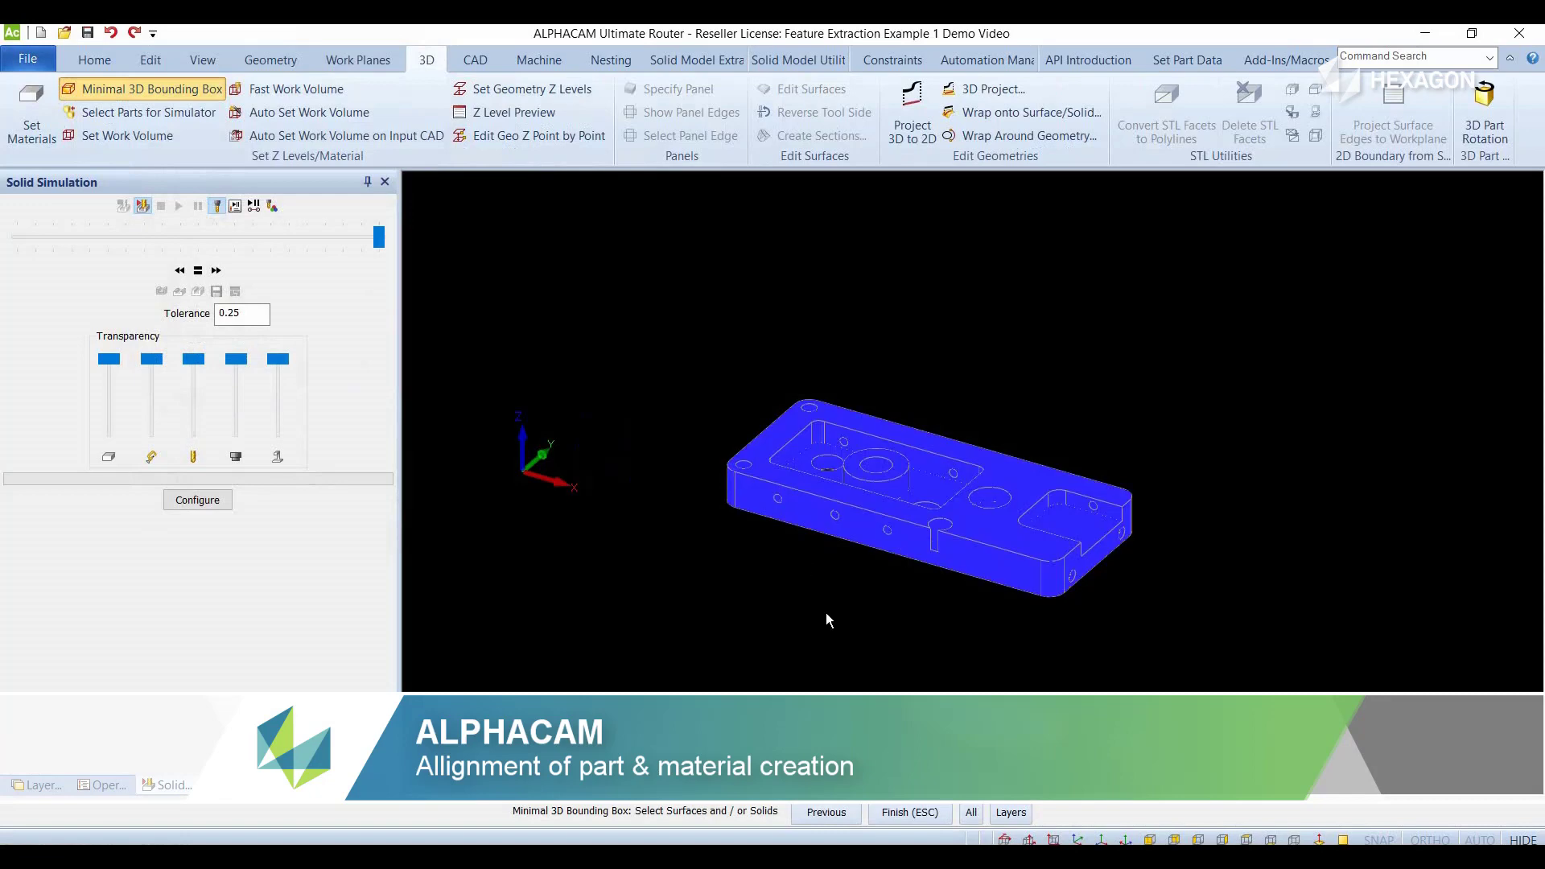
click(915, 814)
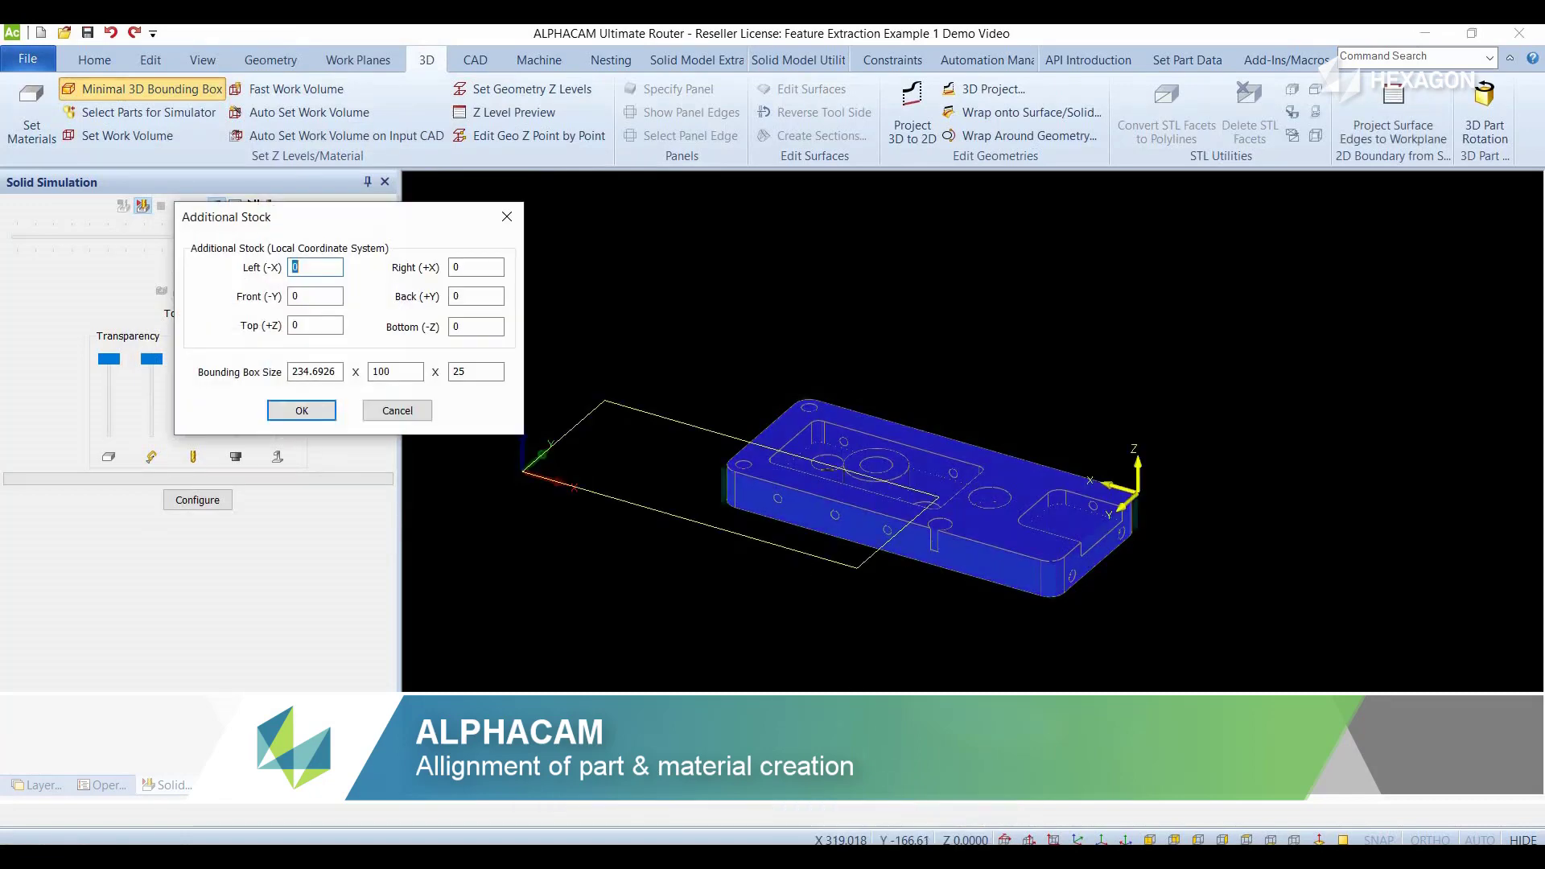
- Set additional stock of 2 on the -X, +X, -Y and +Y sides of the bounding box, with none in Z
text(2)
key(Tab)
text(2)
key(Tab)
text(2)
key(Tab)
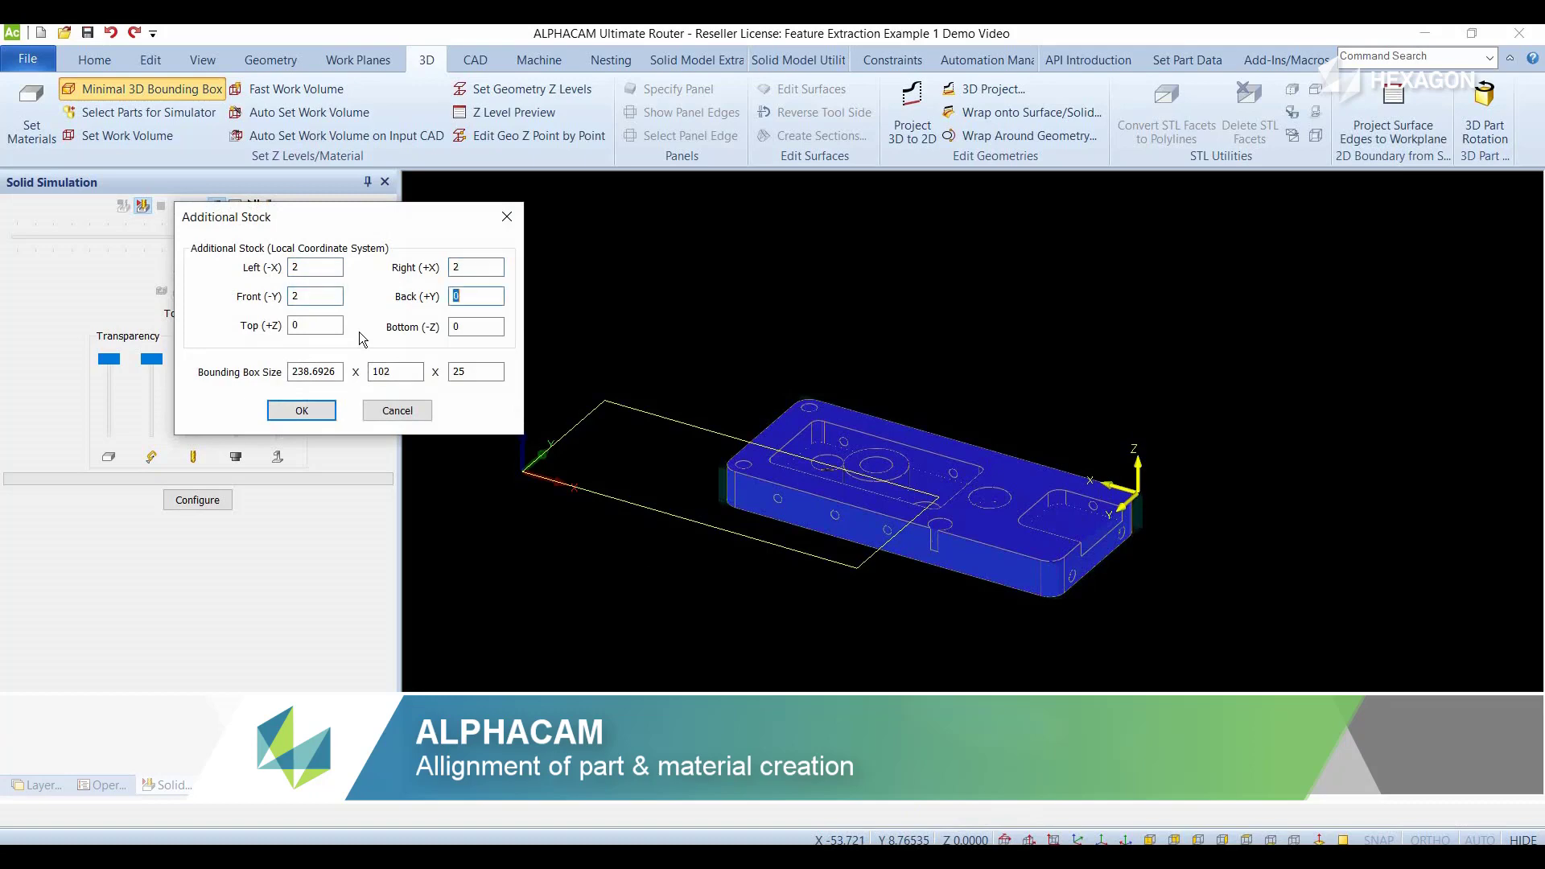
text(2)
key(Tab)
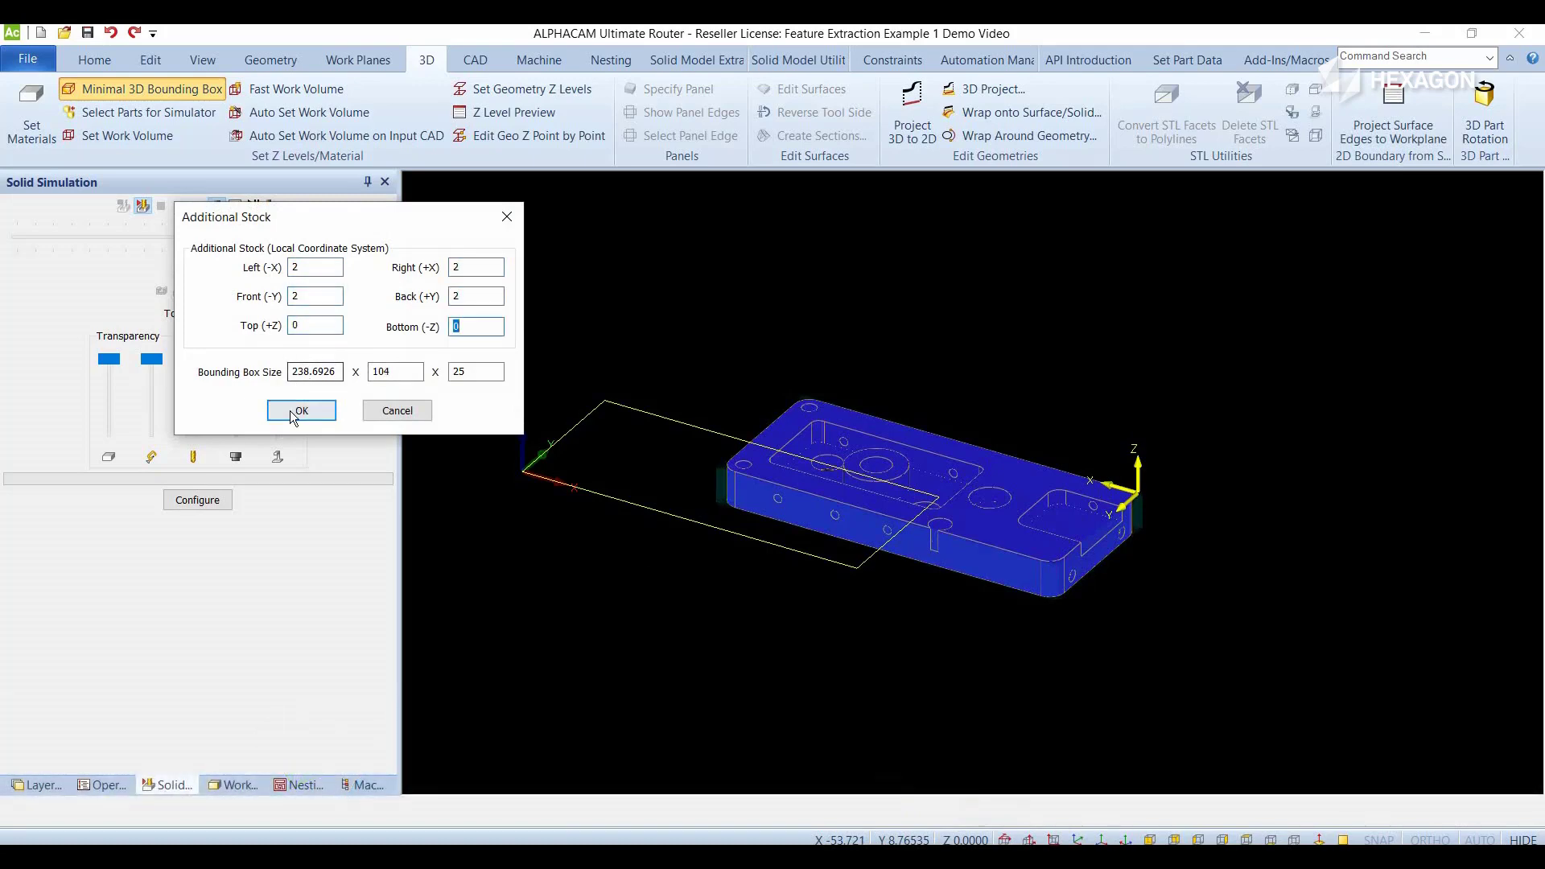
click(292, 410)
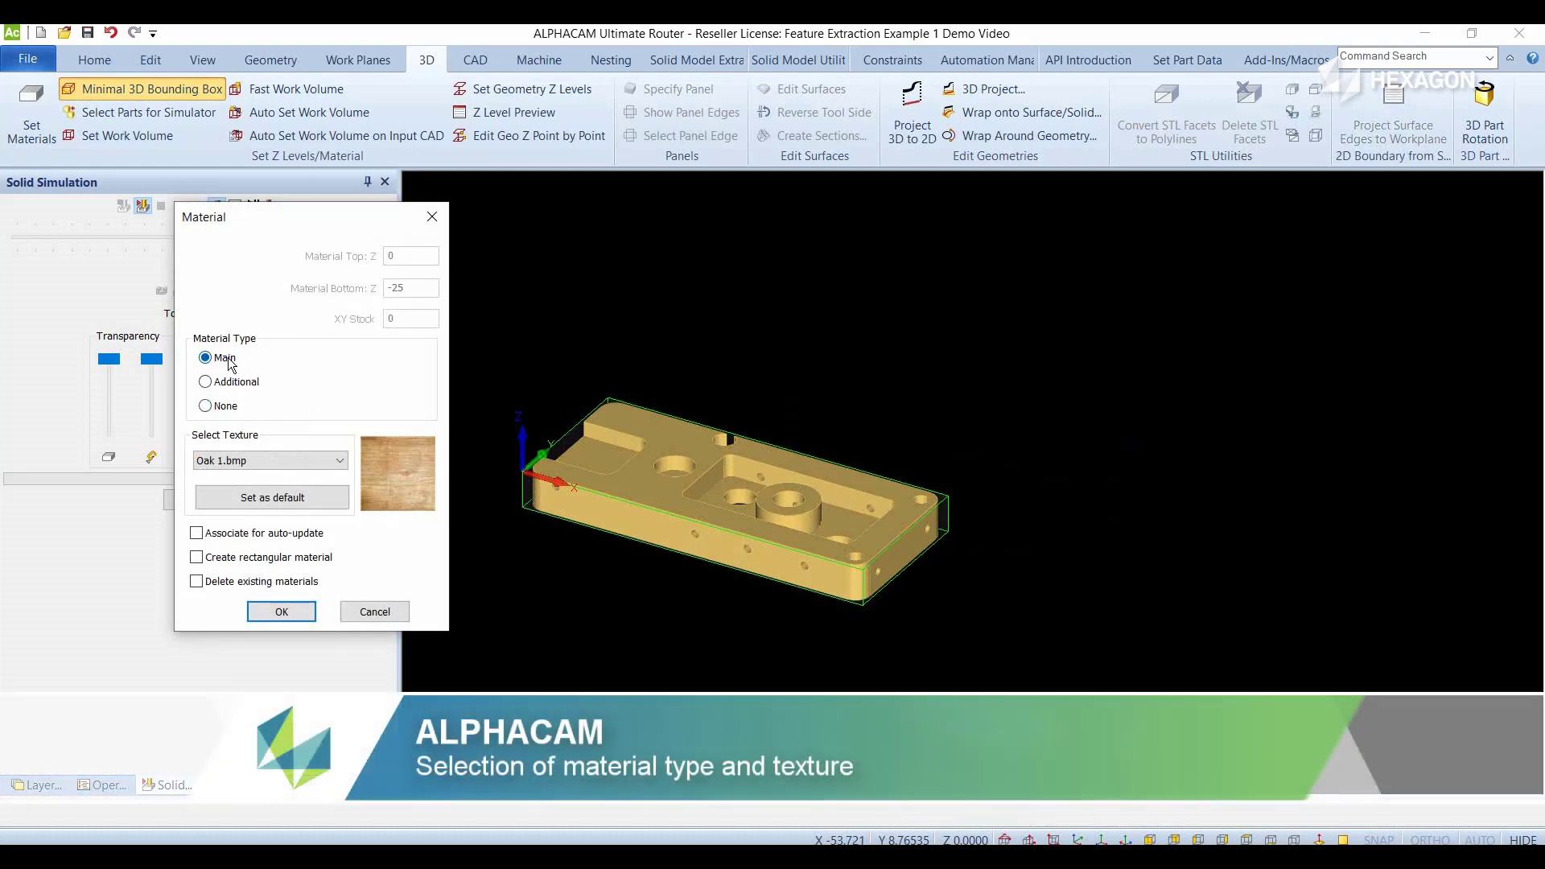
- Create the main material with the Oak 1.bmp texture, associated for auto-update and with existing materials deleted
click(219, 533)
click(234, 586)
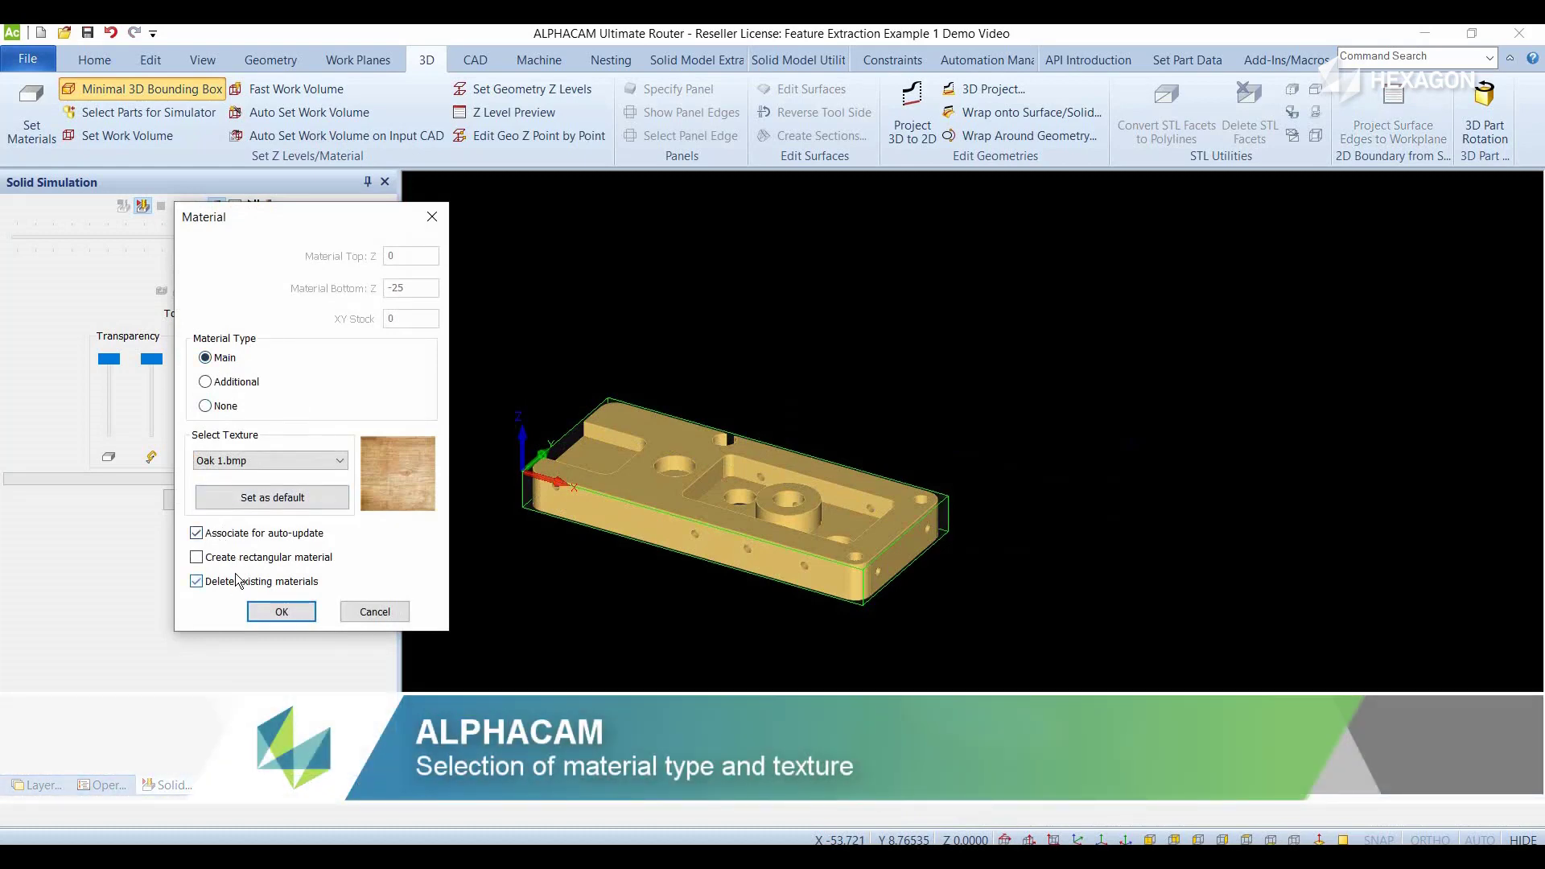
click(259, 466)
click(229, 491)
click(282, 611)
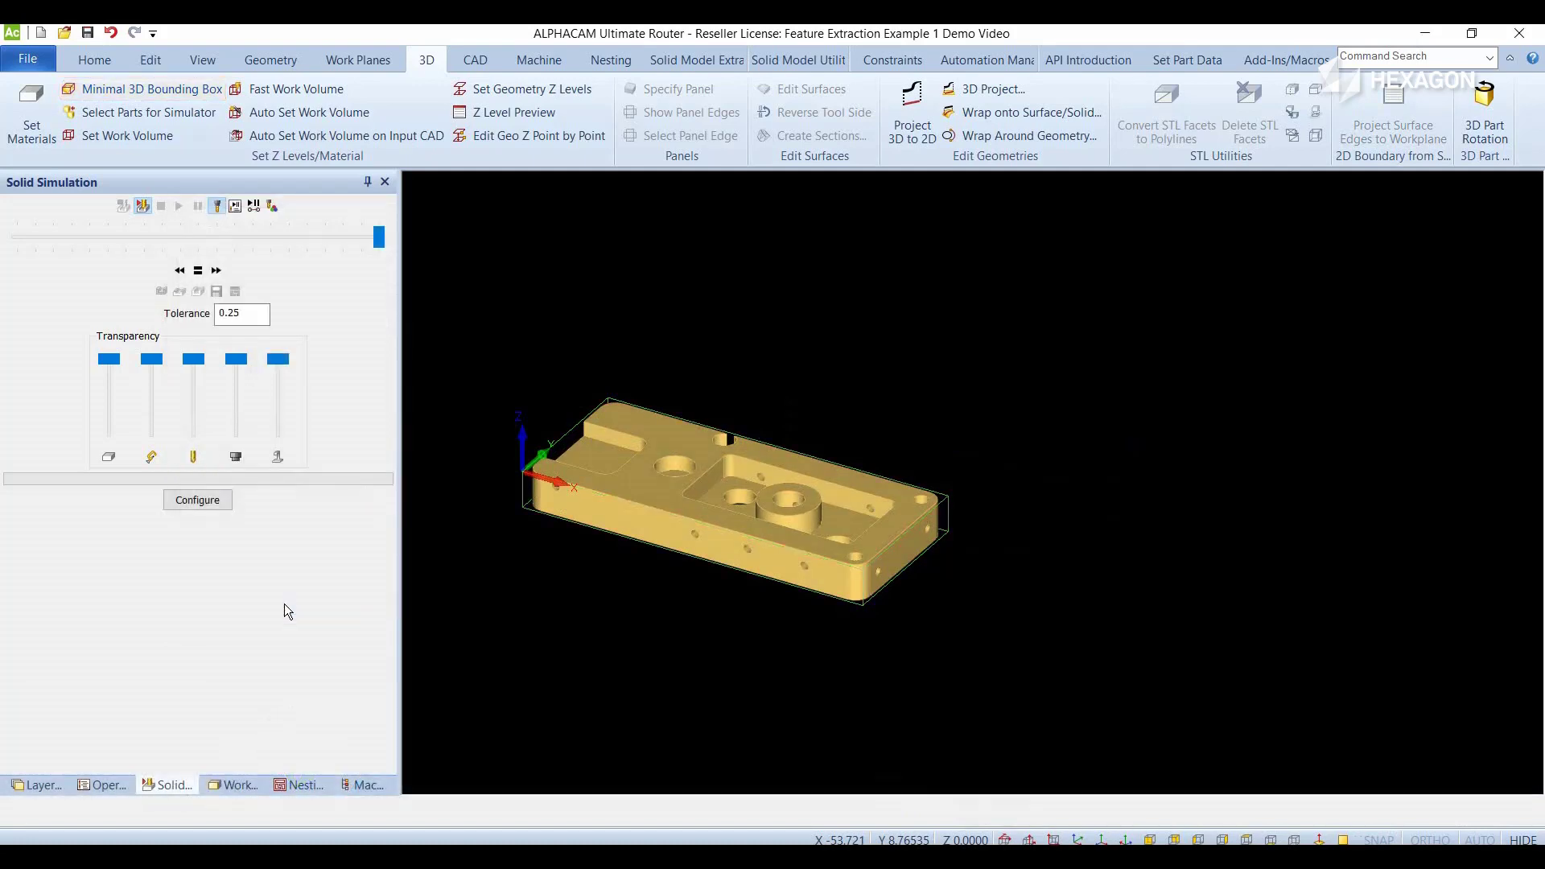
- Start automatic feature extraction with both Contours and Drillable Holes enabled for selected bodies
scroll(618, 510, down, 1)
scroll(618, 510, up, 3)
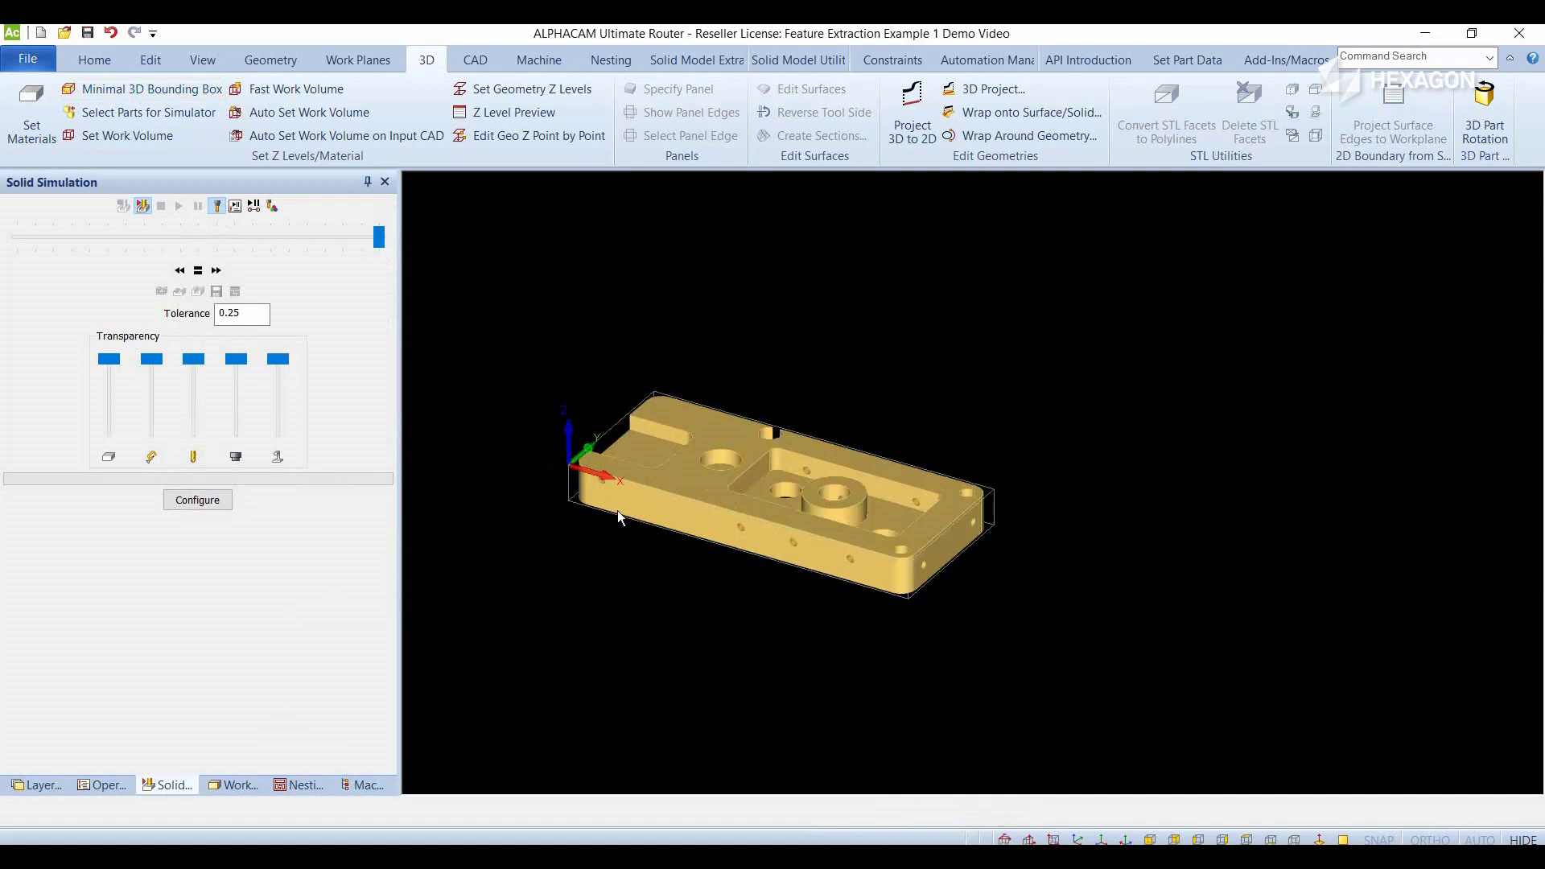
click(684, 63)
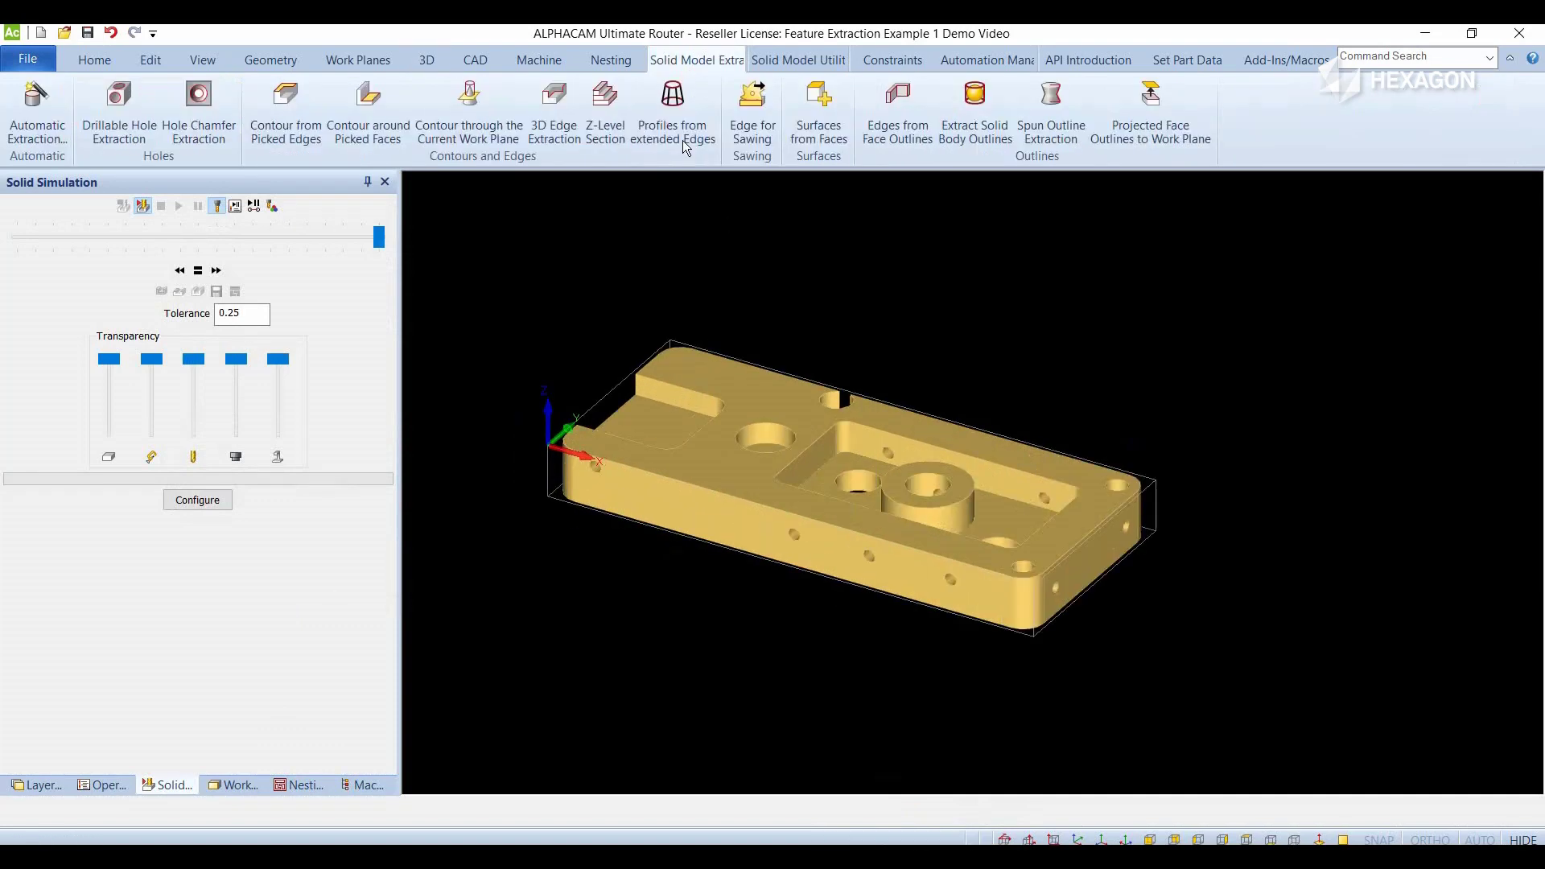
click(20, 133)
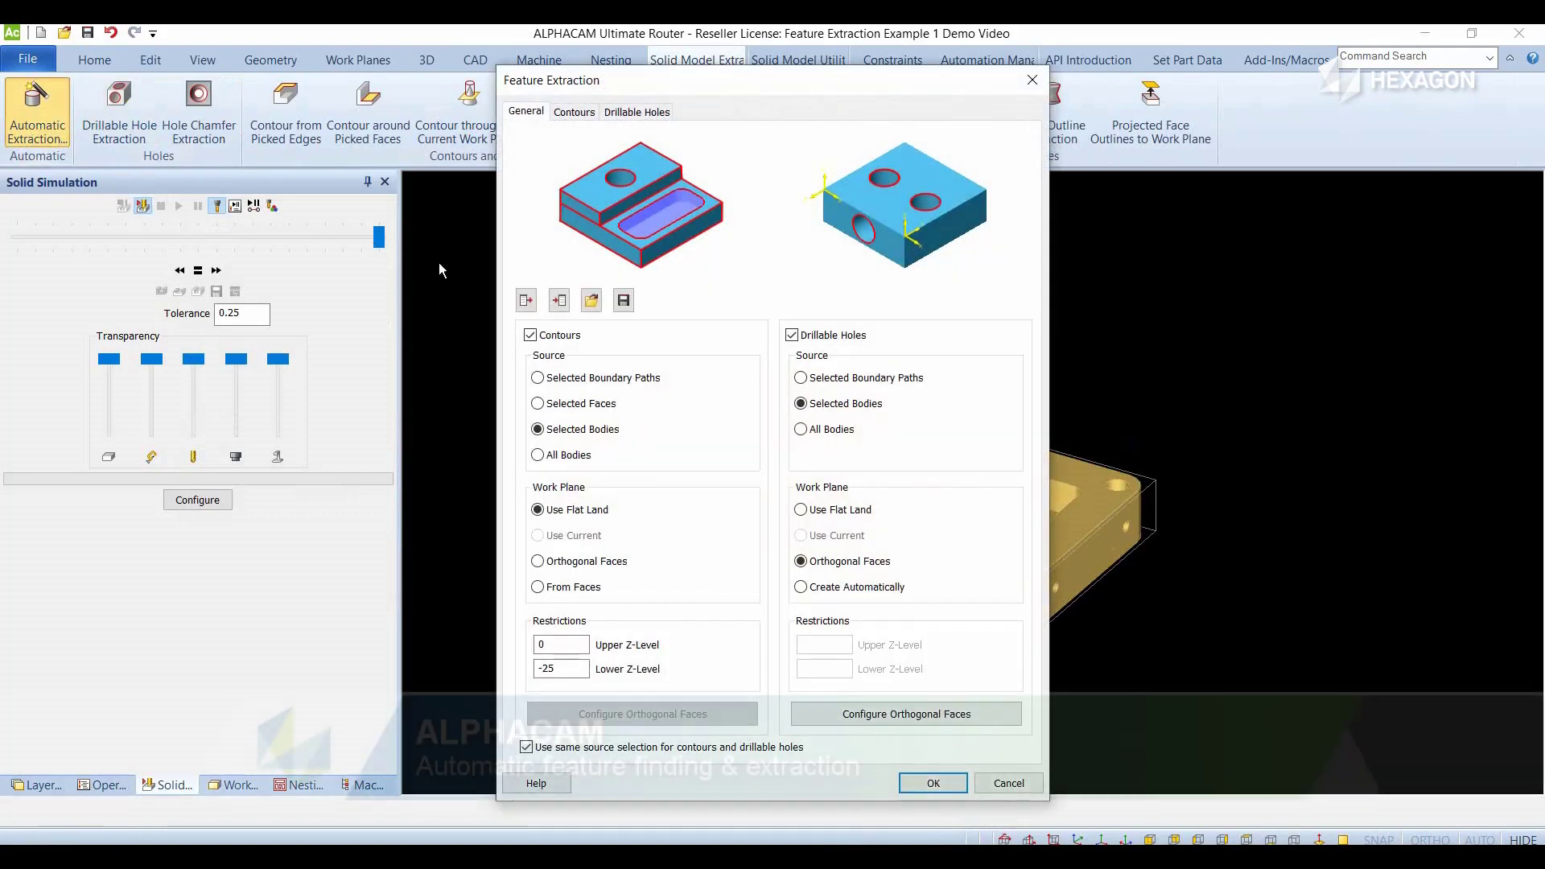
click(544, 339)
click(543, 339)
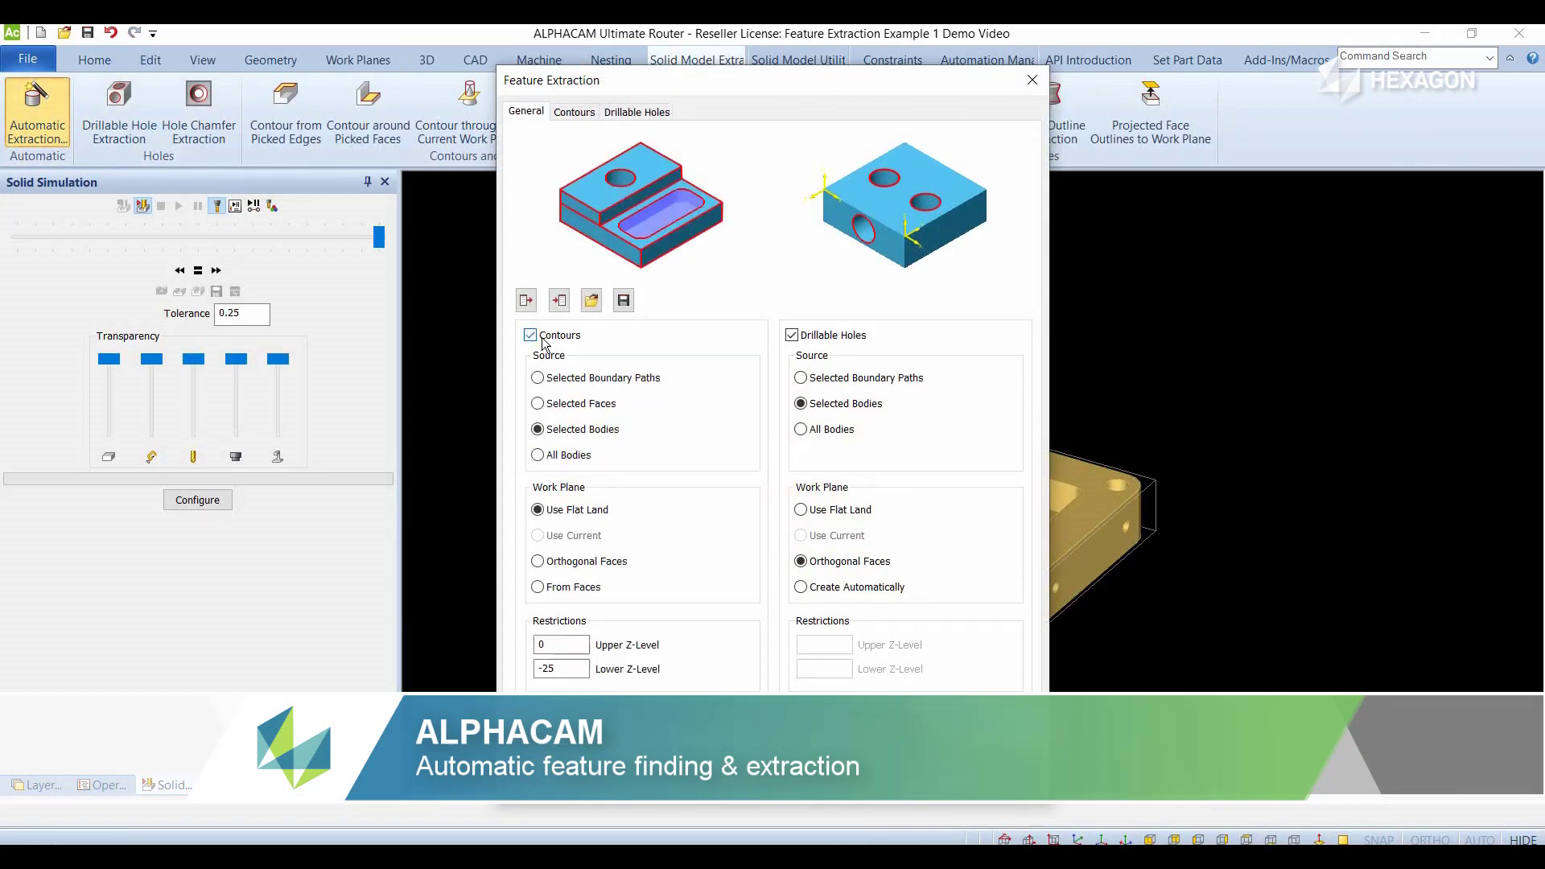
click(805, 337)
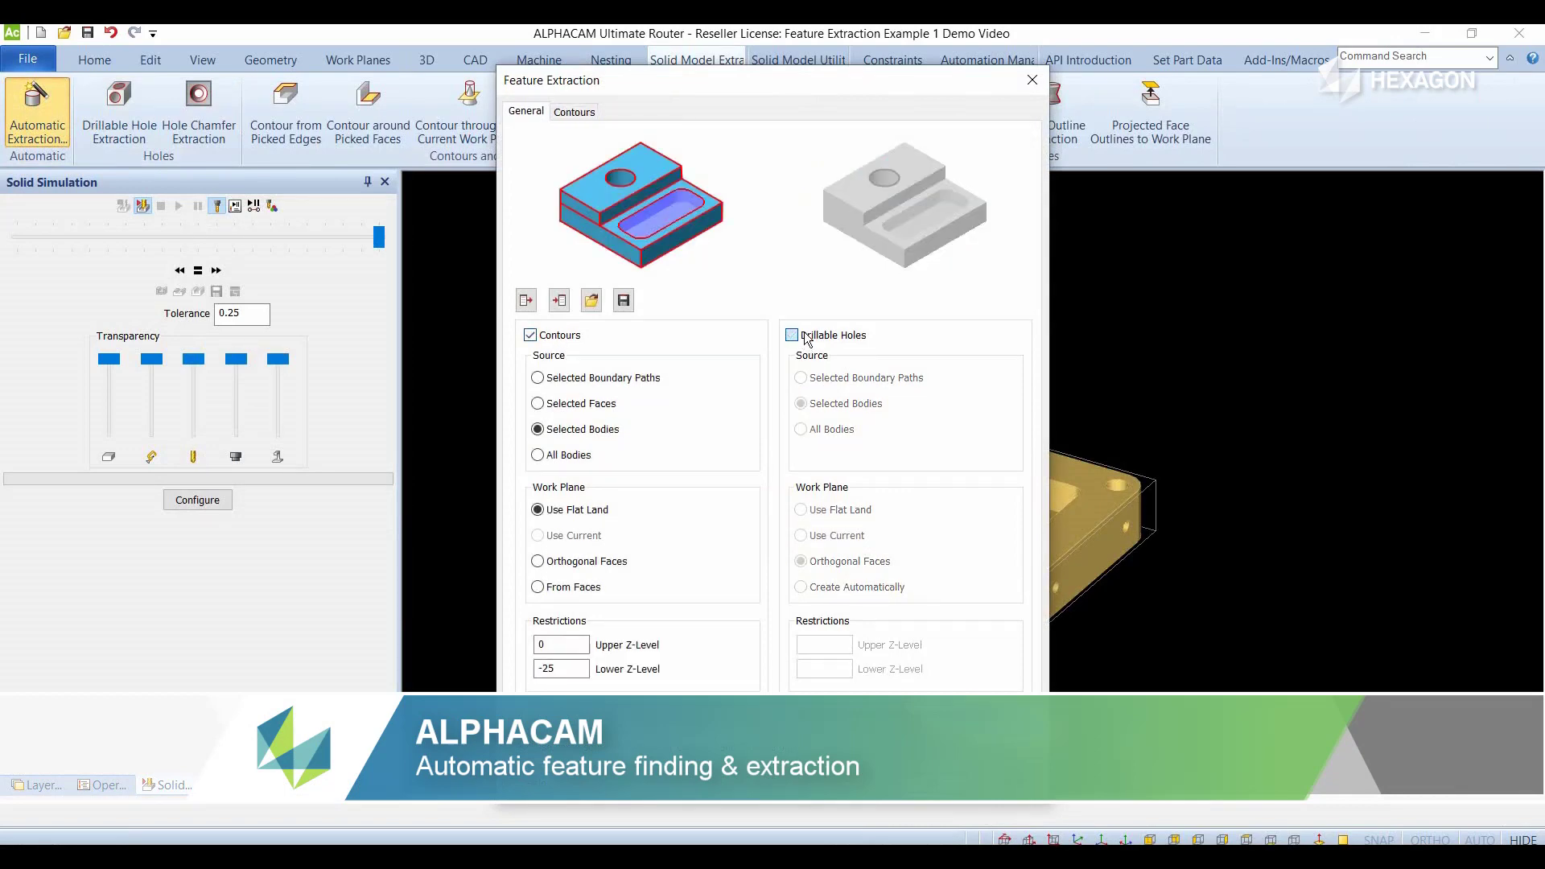
click(806, 336)
- Review the contour settings for open air pockets and minimum circular diameter, and the drillable-hole settings for partial and through holes
click(582, 113)
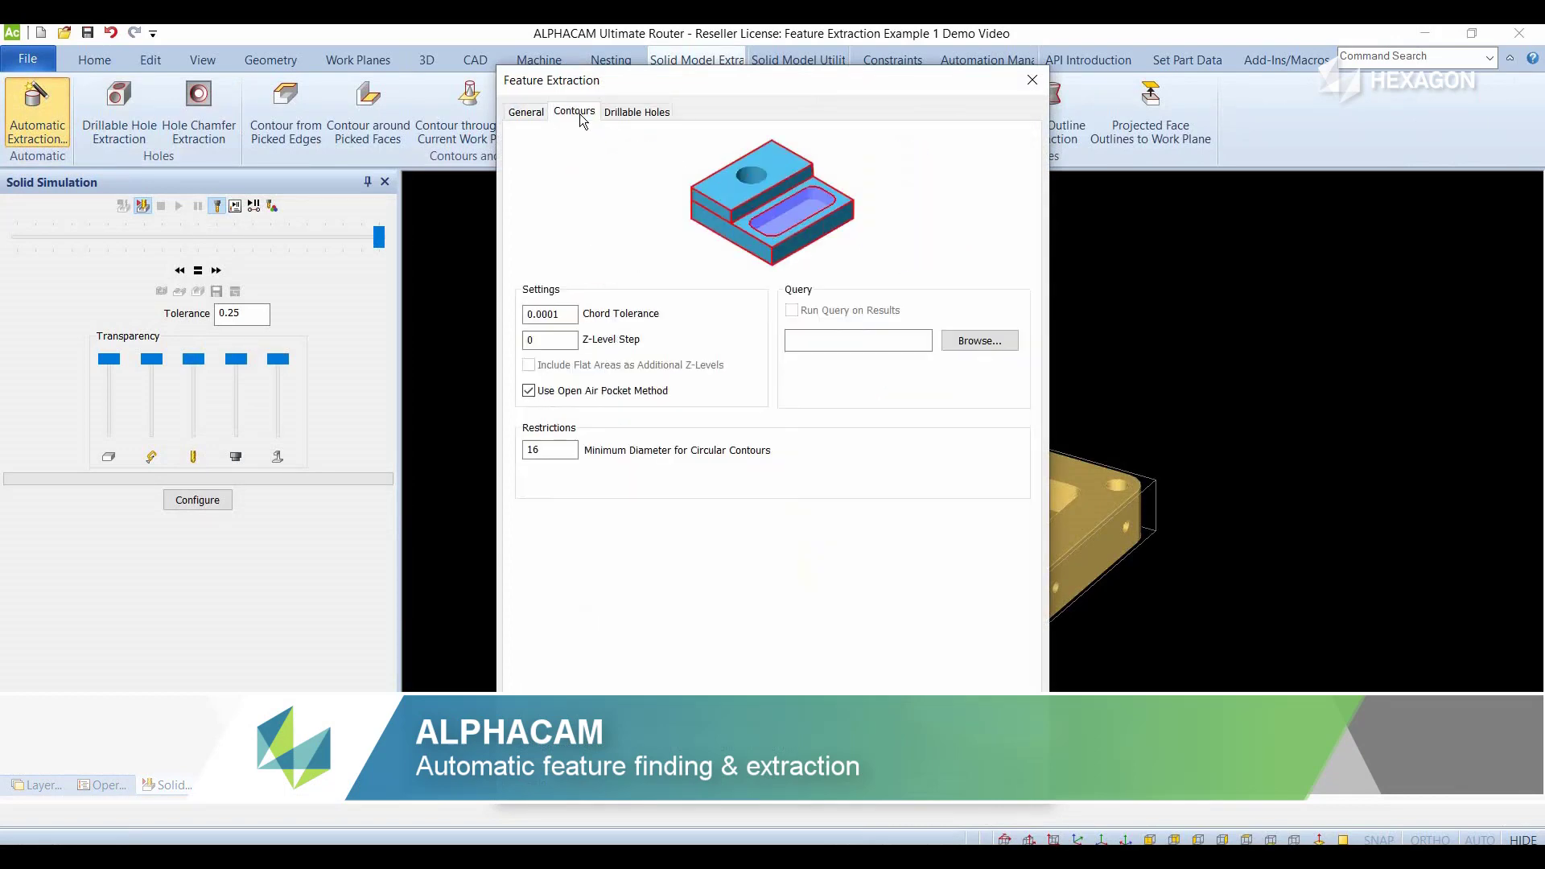
click(550, 394)
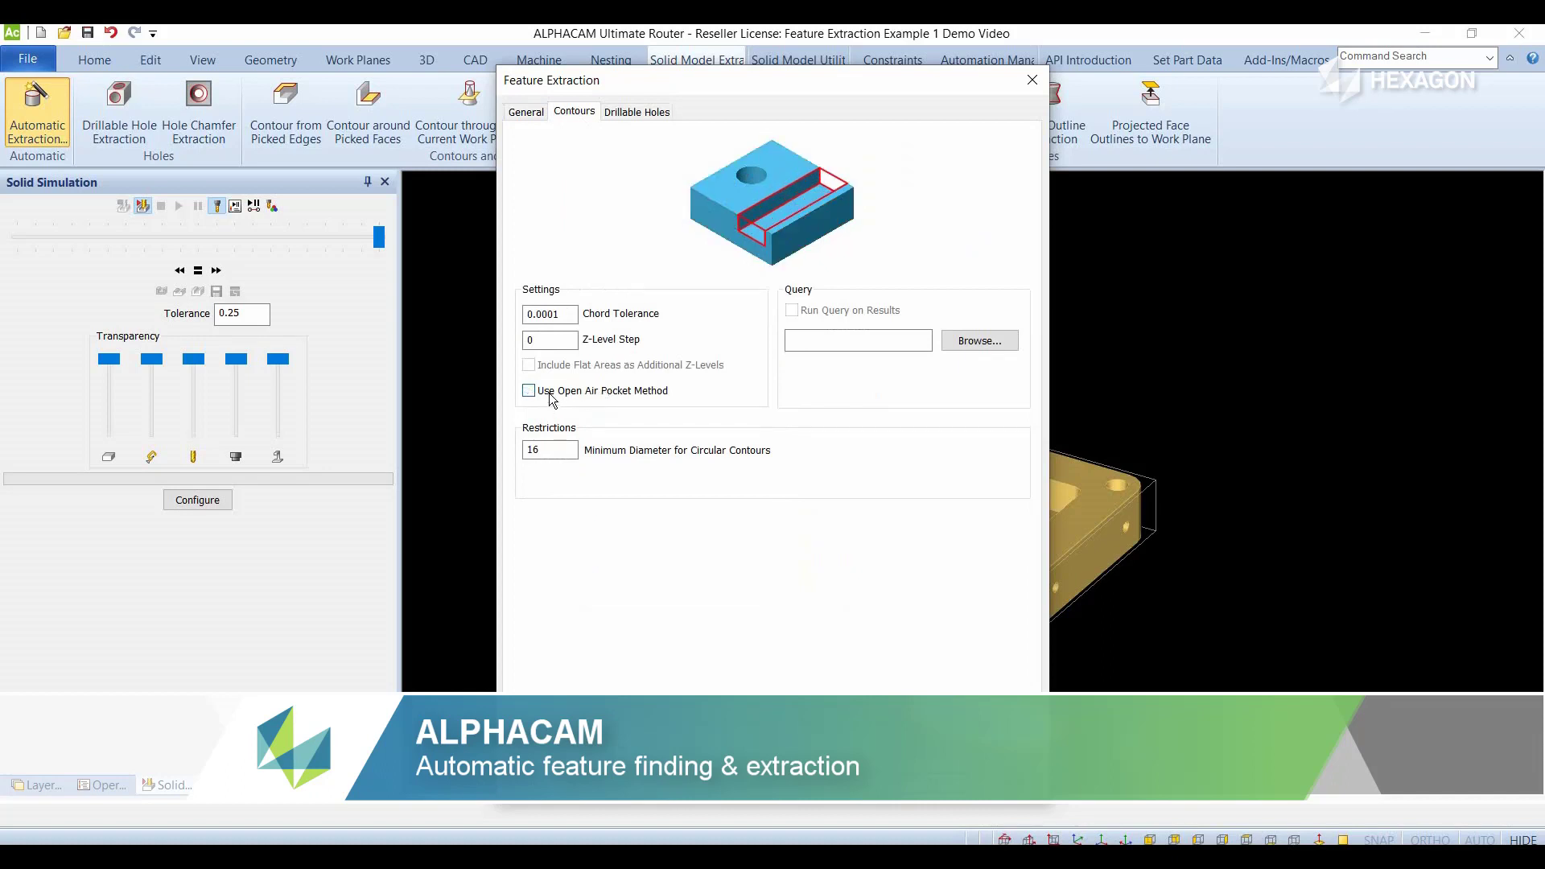
drag(545, 451, 502, 453)
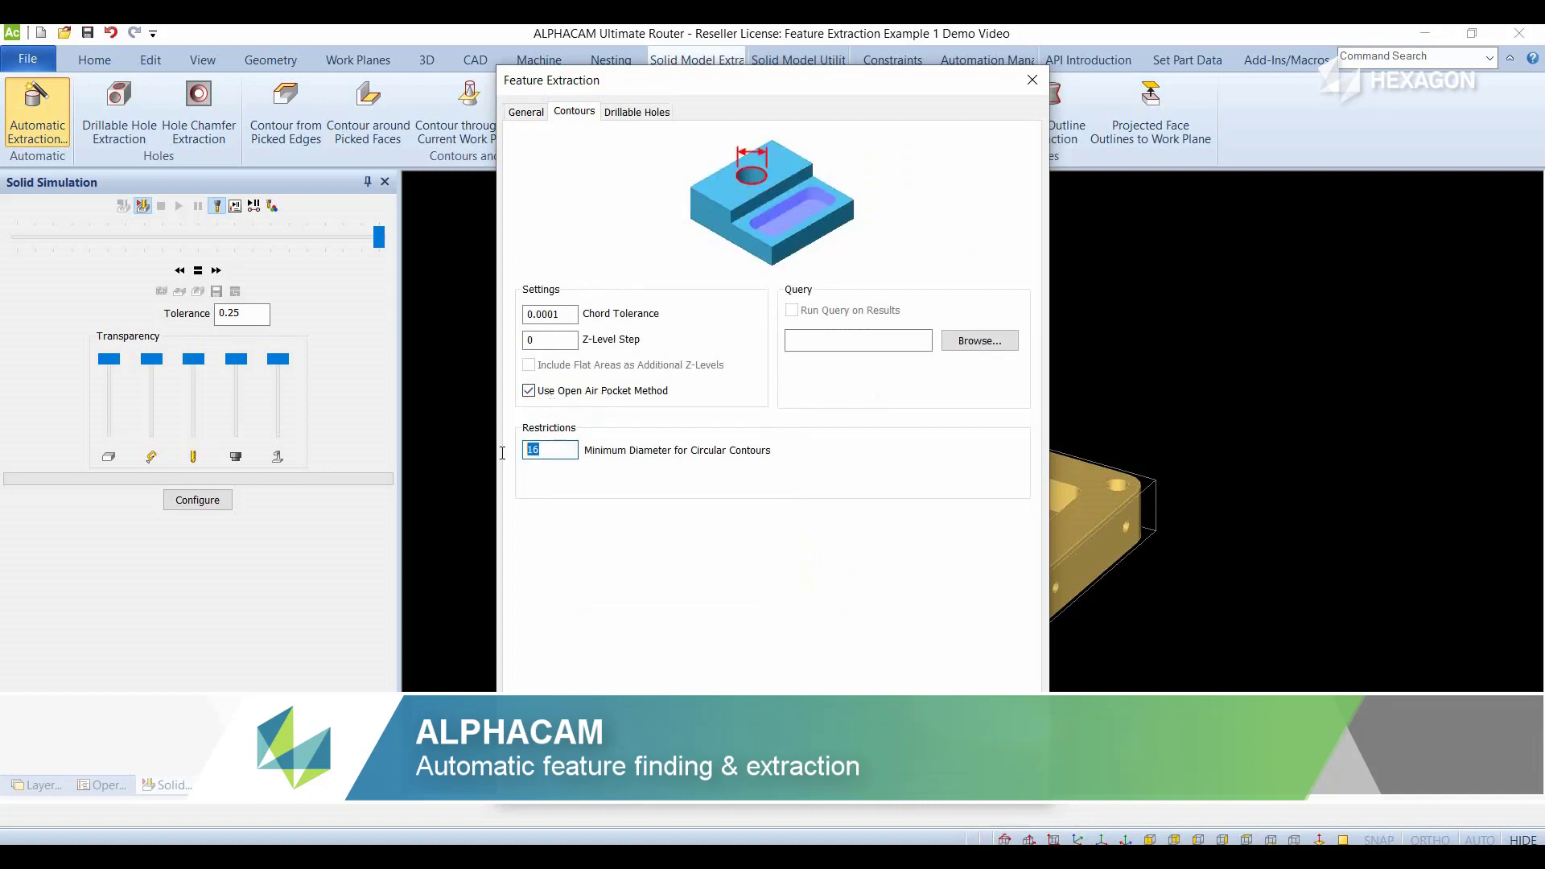
click(643, 118)
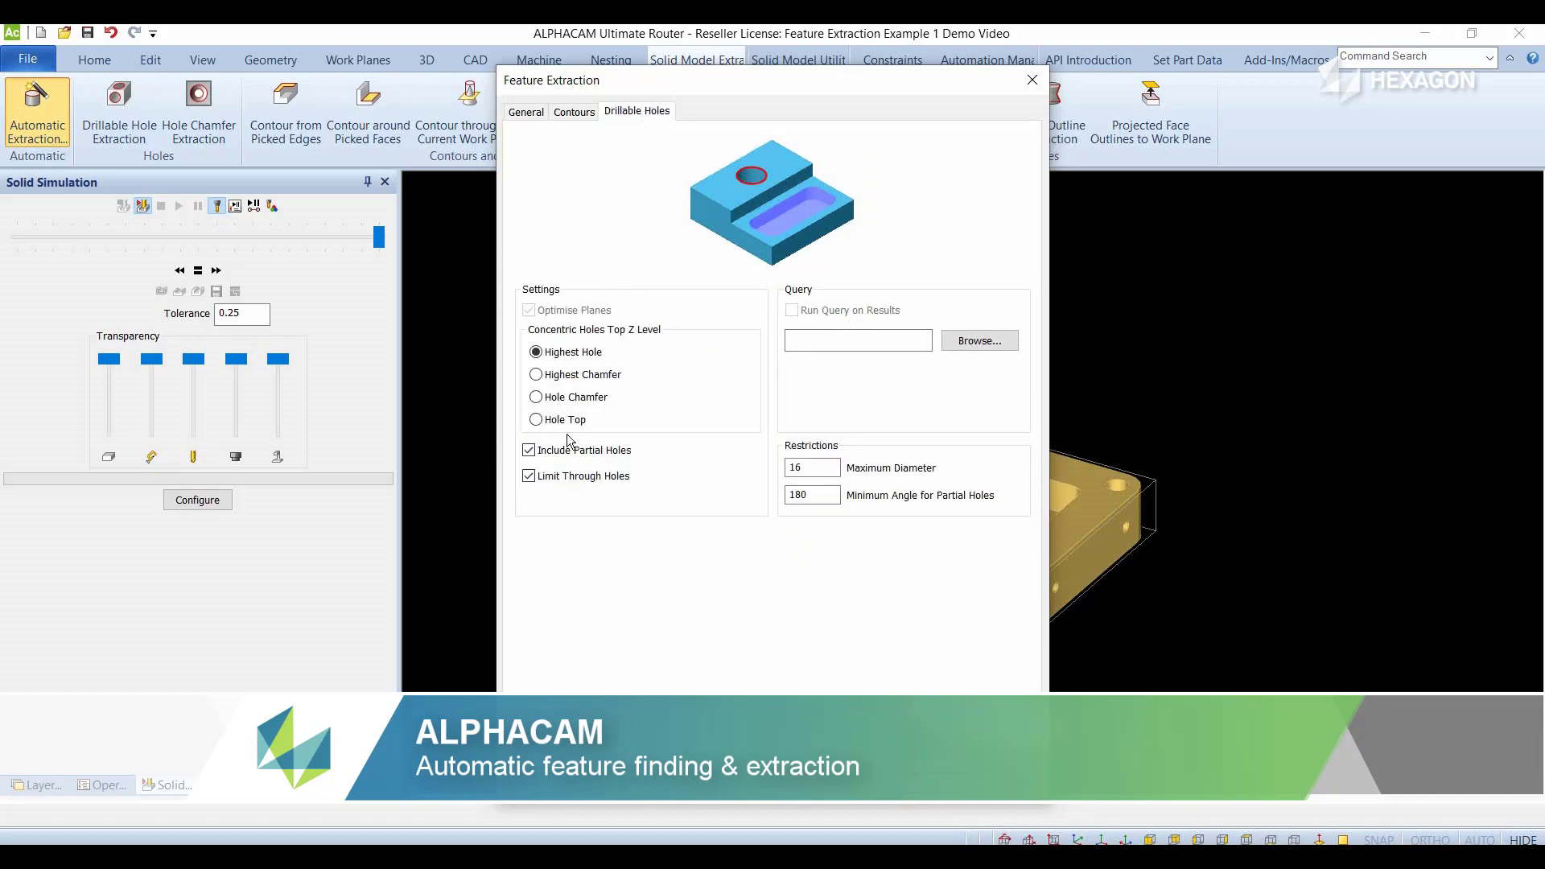
click(542, 479)
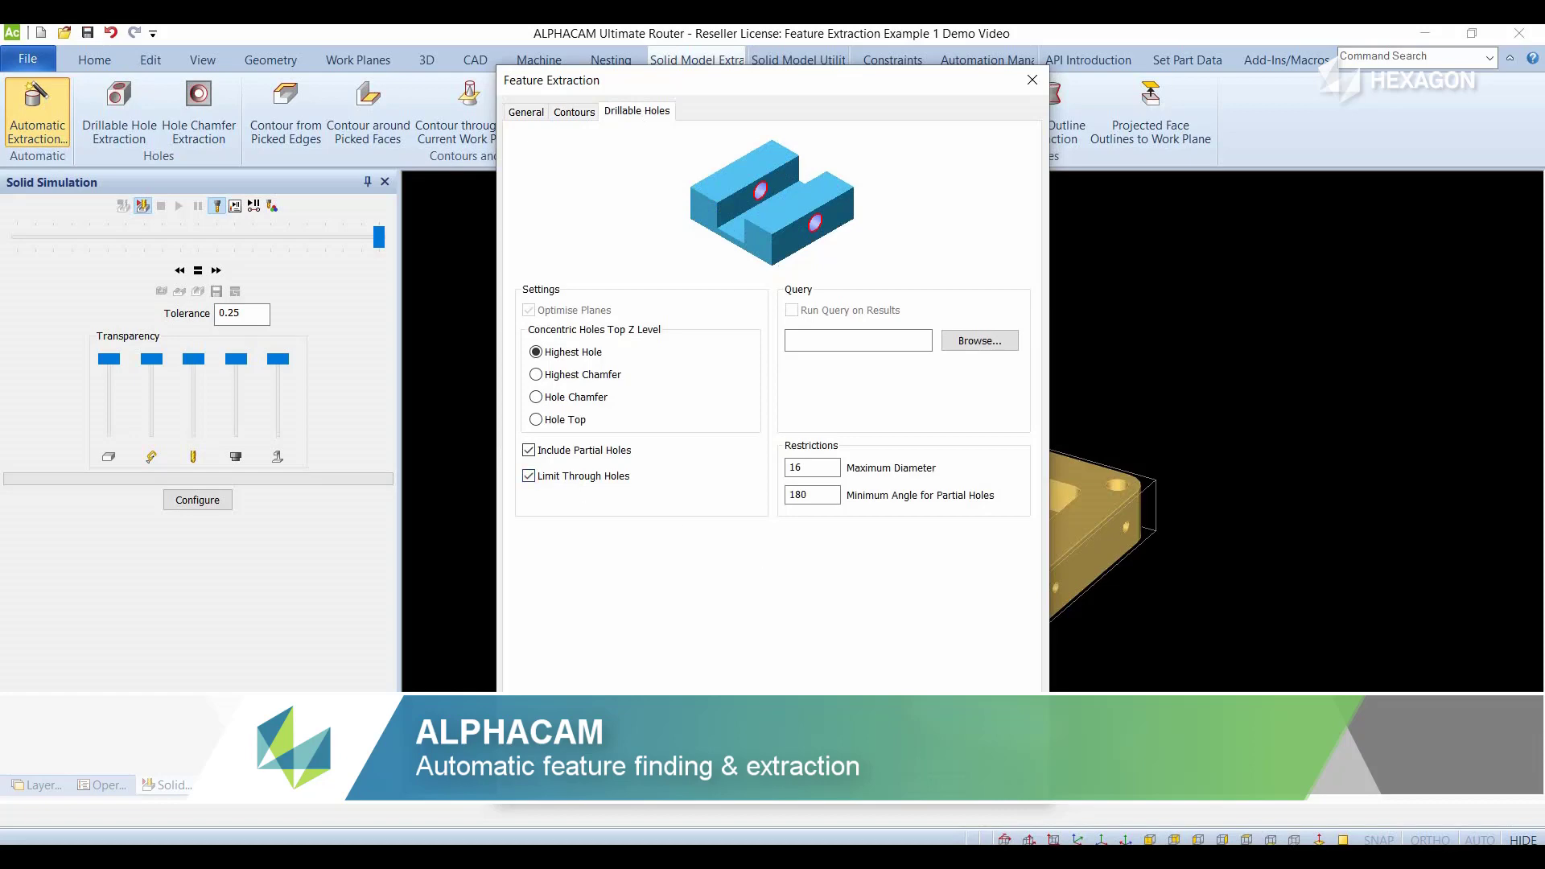
- Run the automatic extraction of contours and drillable holes on the solid body
click(850, 782)
click(832, 561)
scroll(770, 399, down, 3)
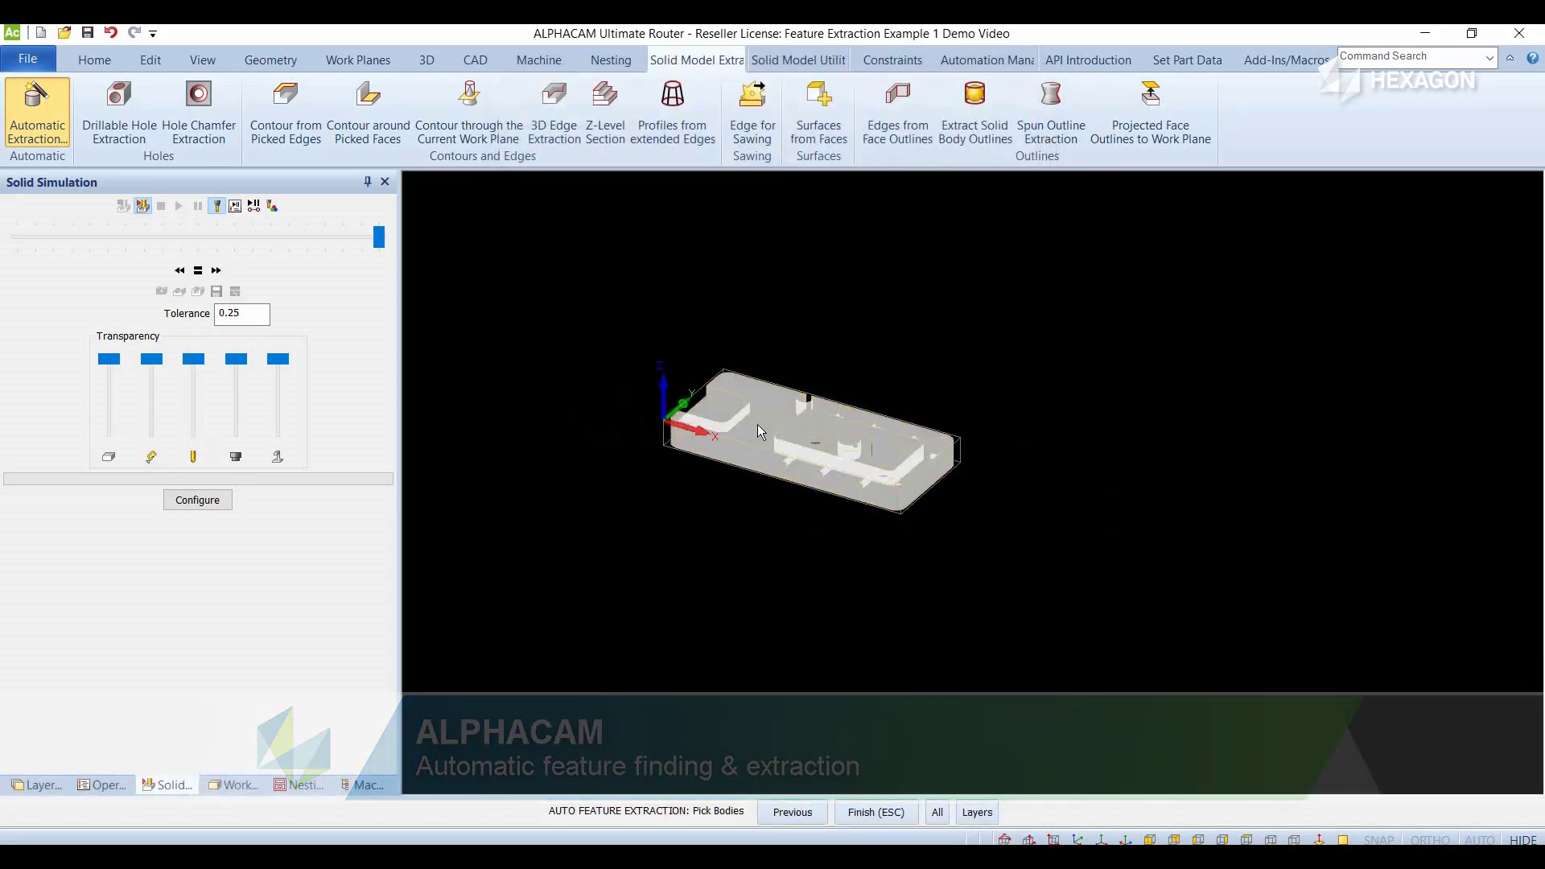
scroll(758, 428, up, 3)
click(758, 429)
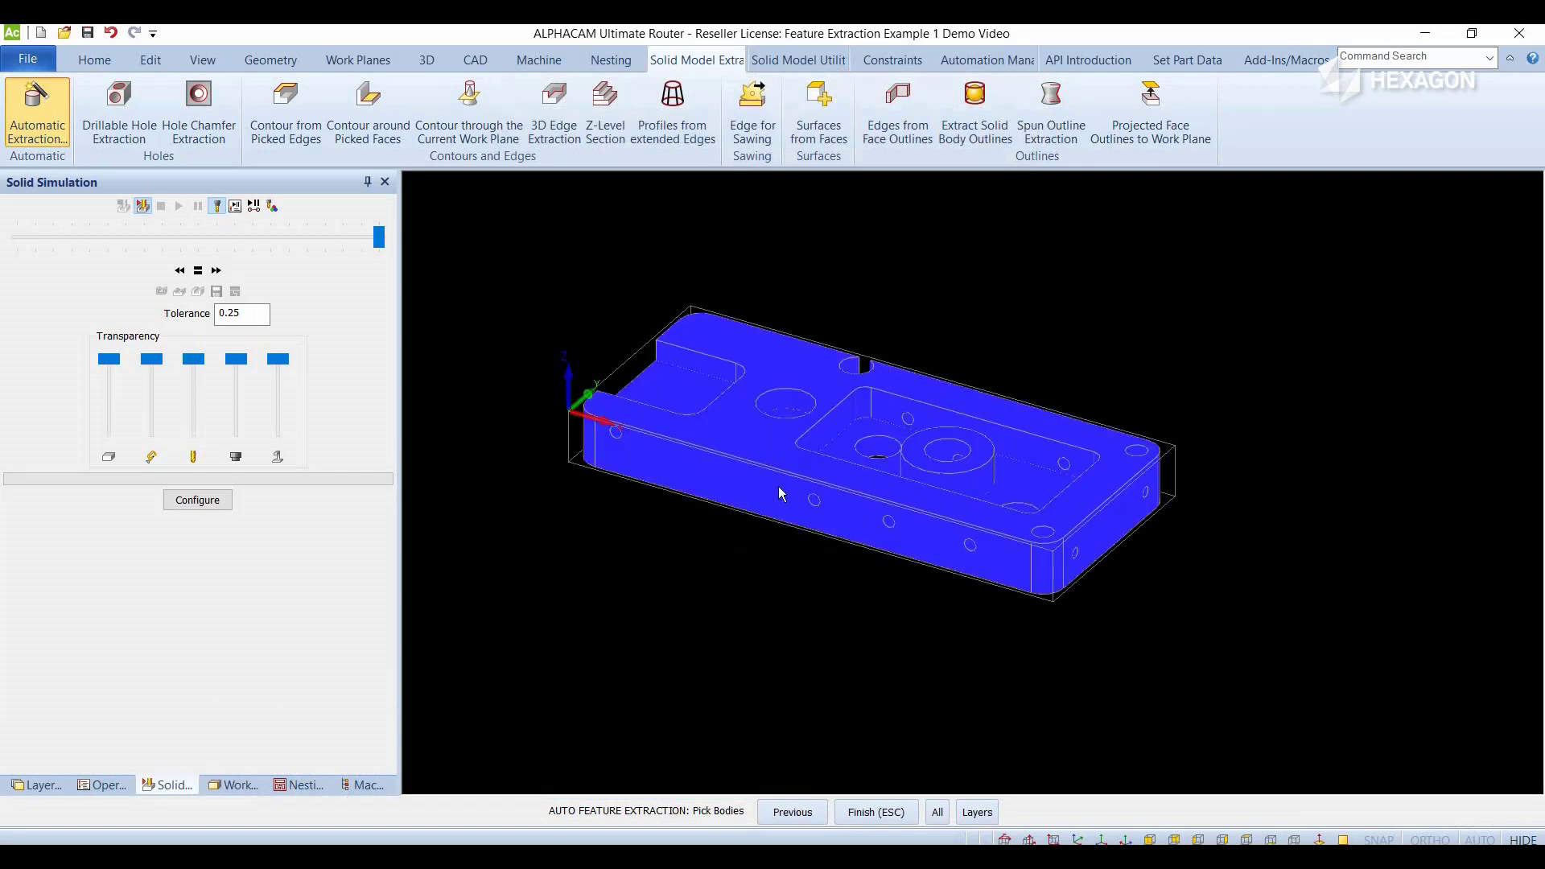
click(870, 813)
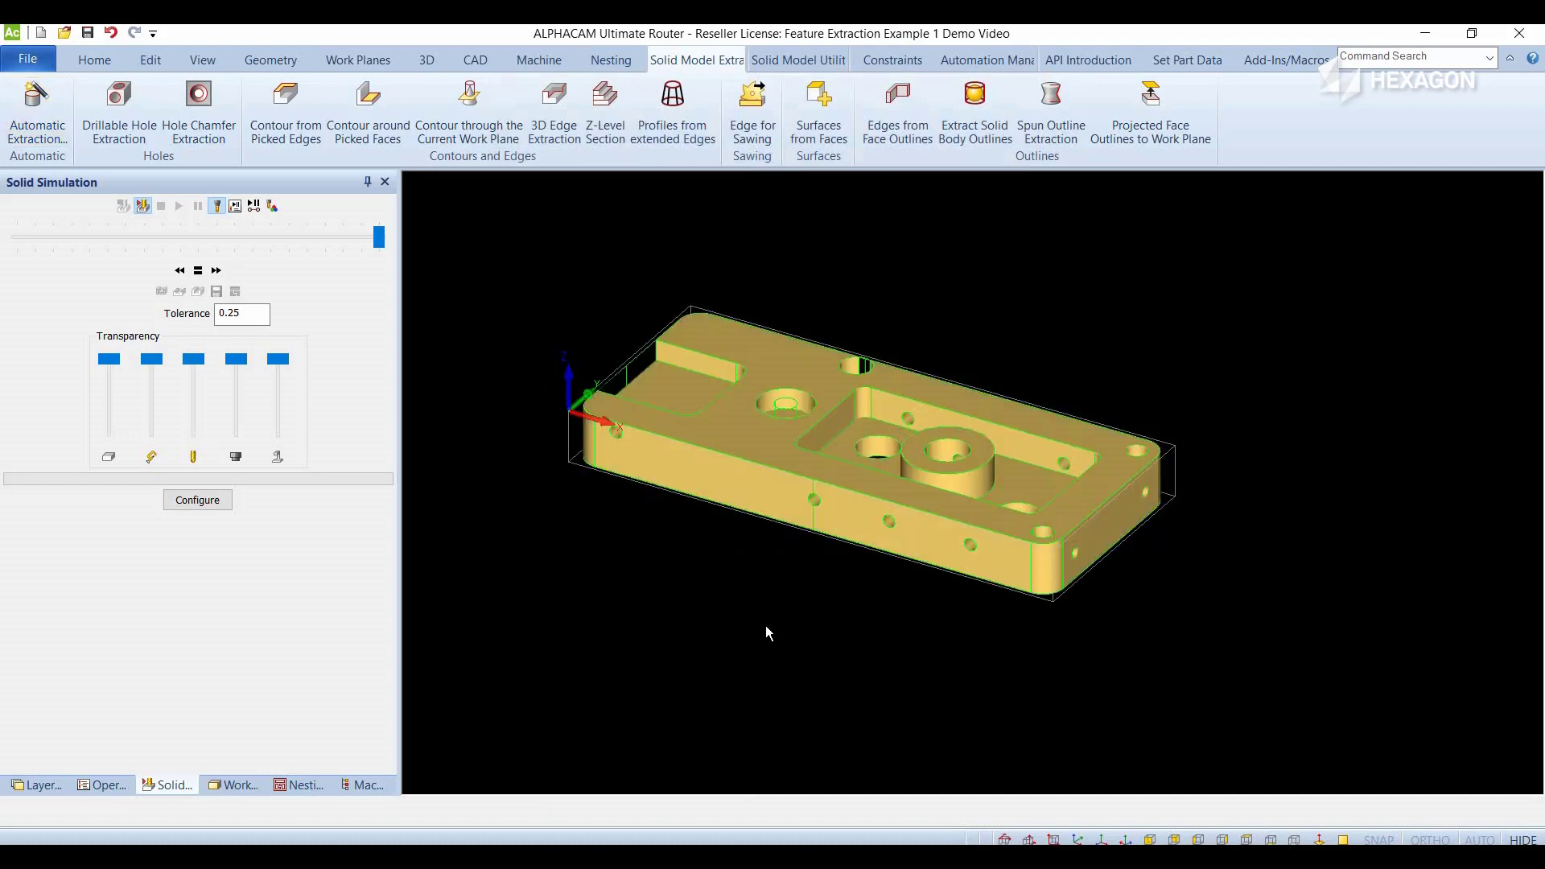
- Hide the Solid Model layer and keep the User Layers shown to expose the extracted feature geometry
scroll(745, 447, down, 2)
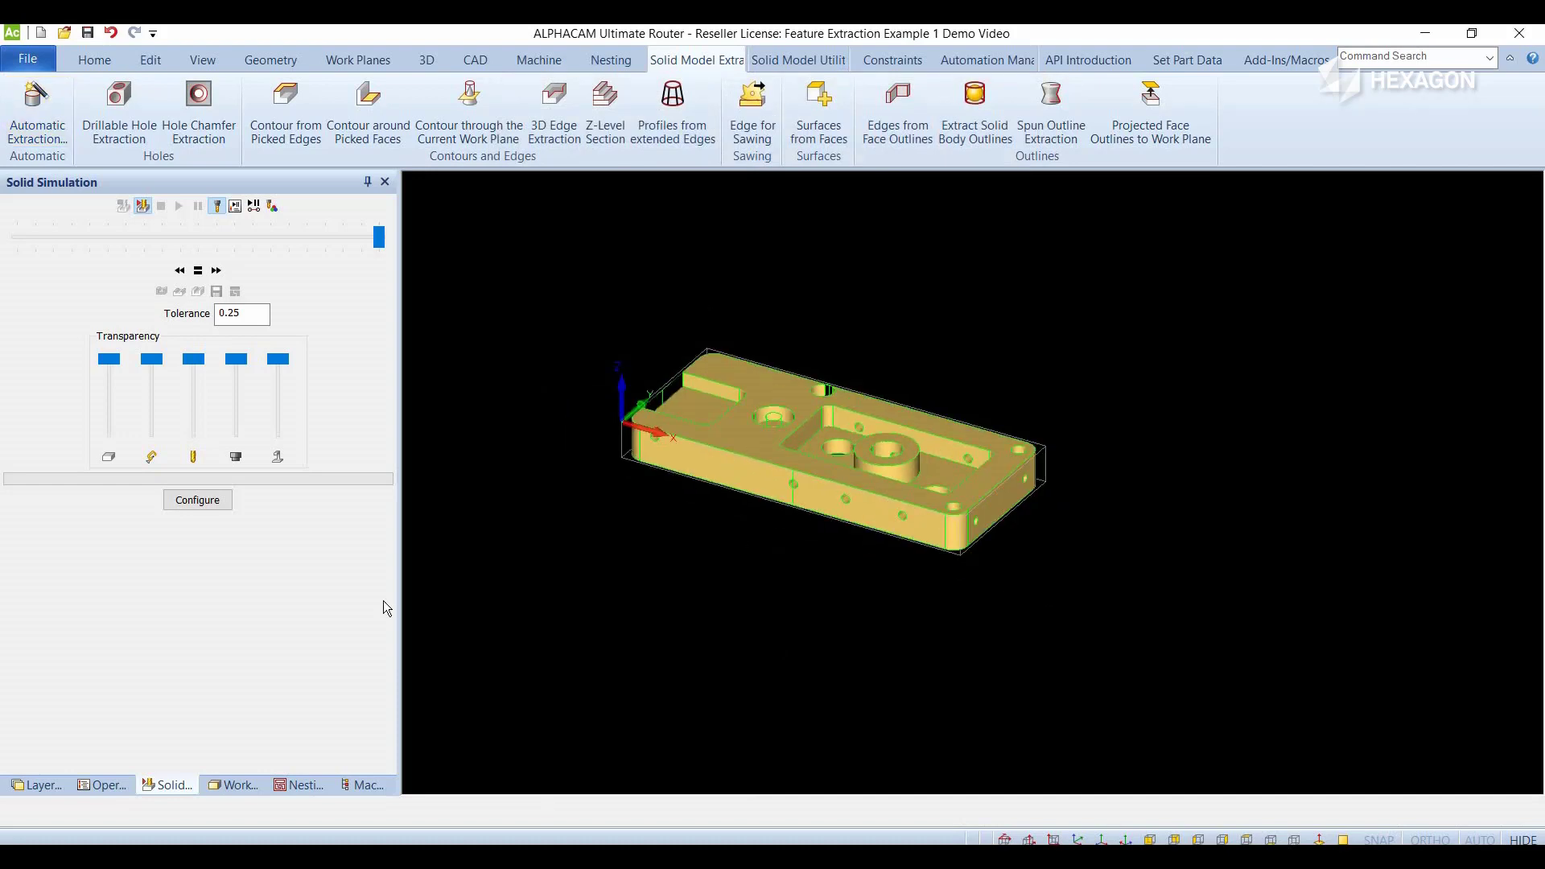
click(101, 787)
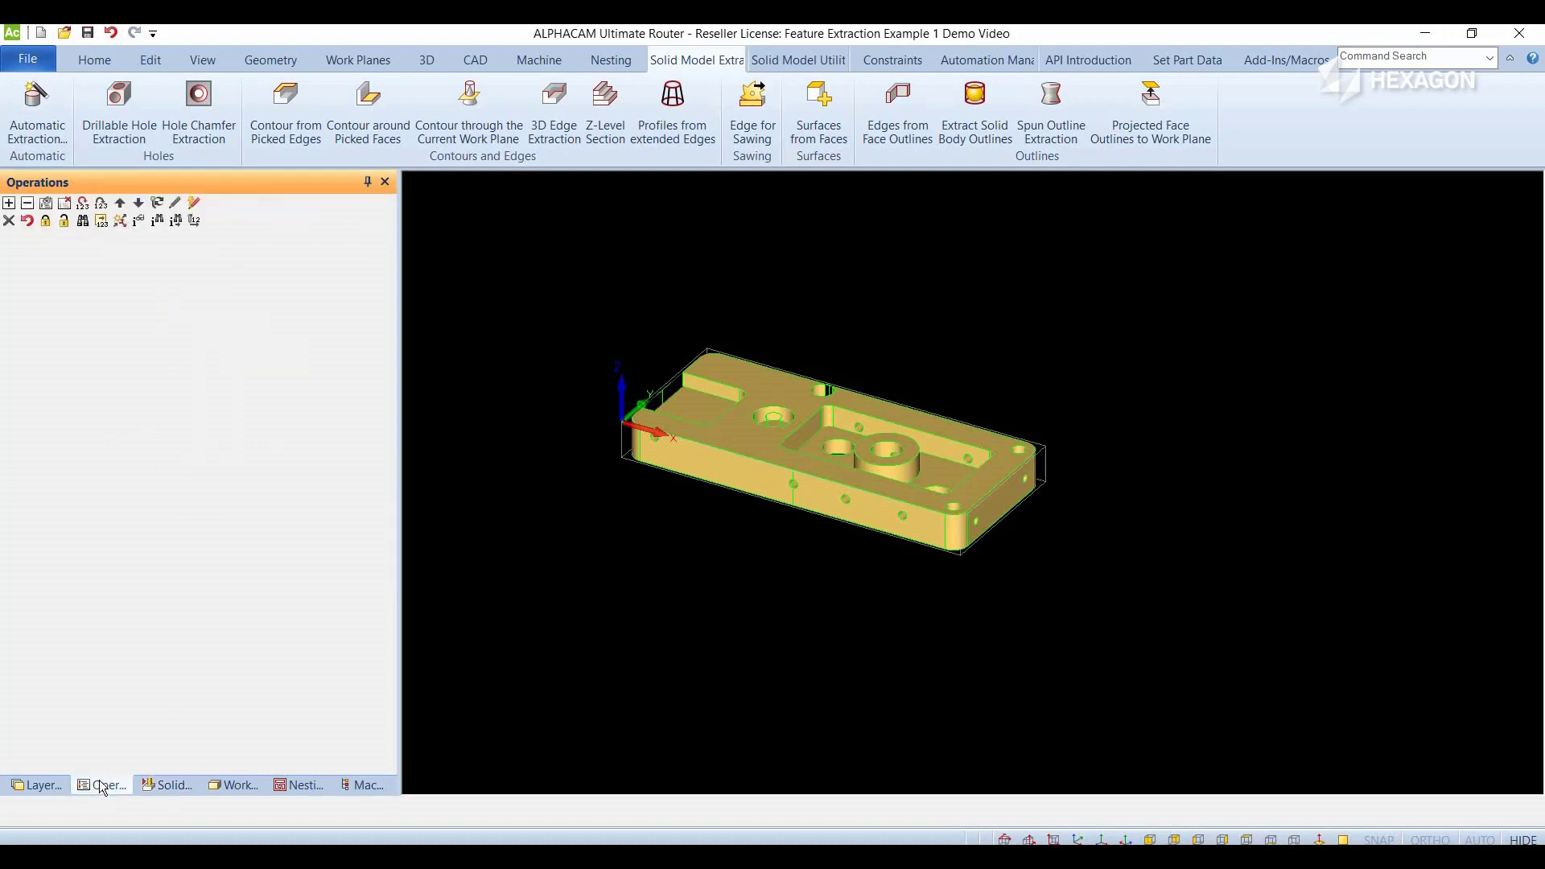
click(47, 786)
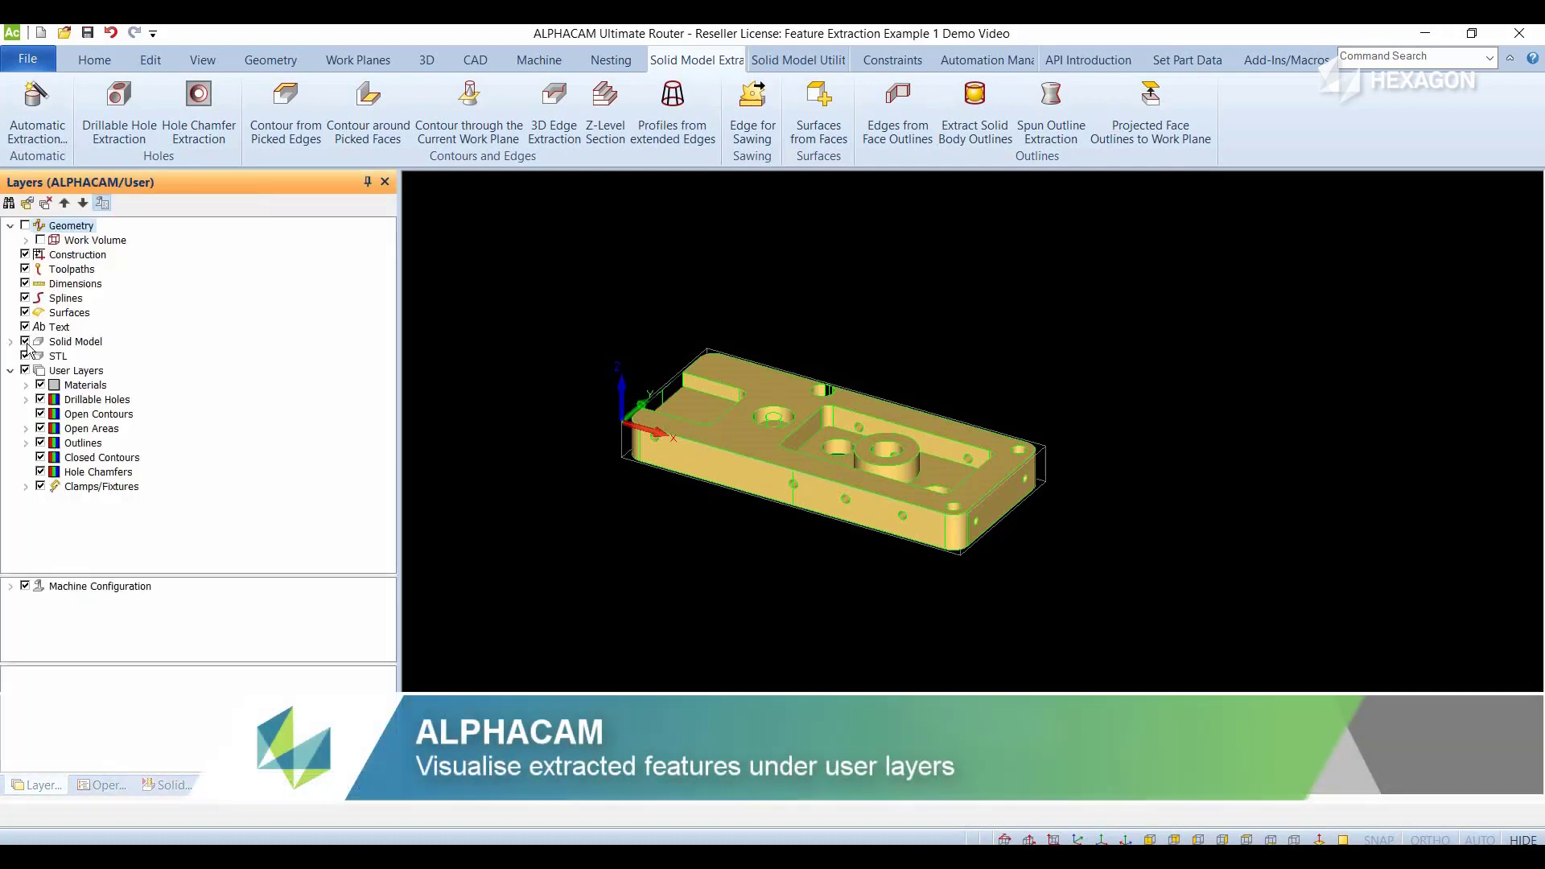
click(25, 341)
click(24, 370)
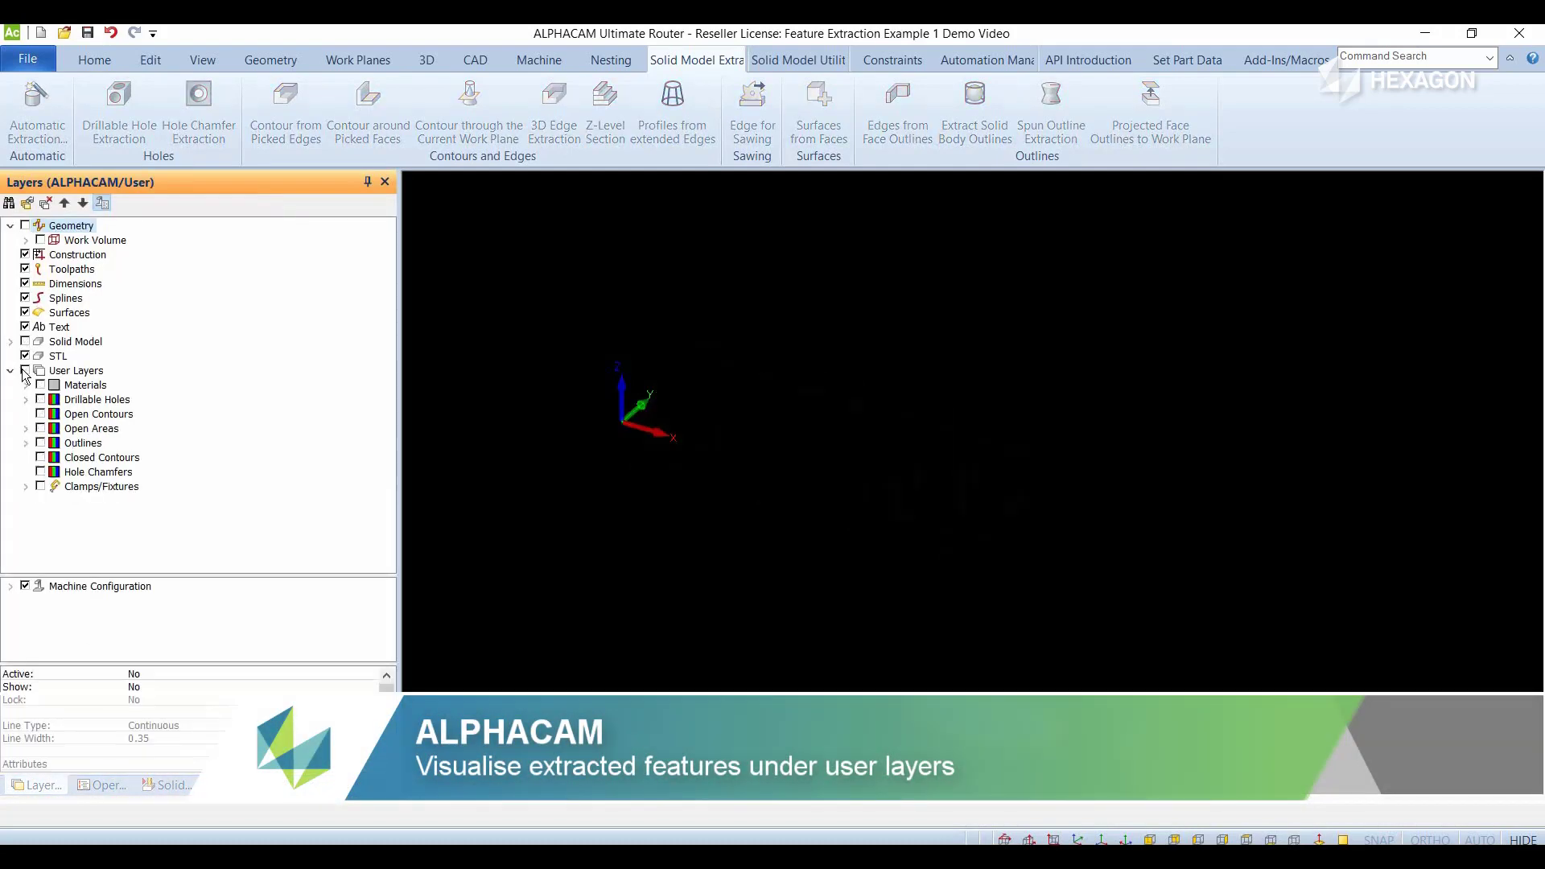
click(25, 371)
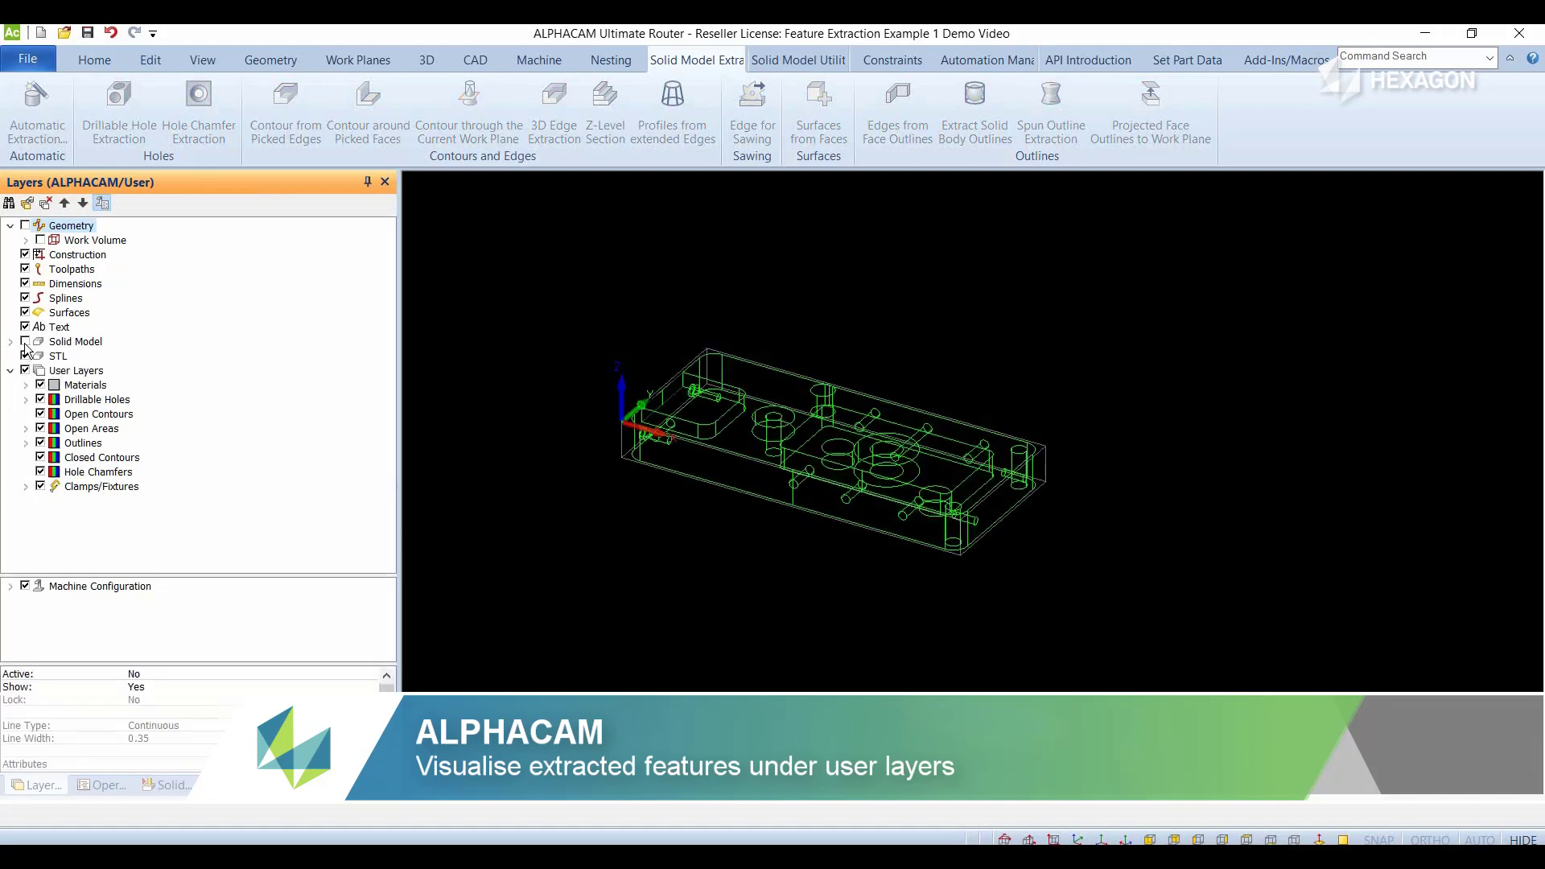
click(25, 341)
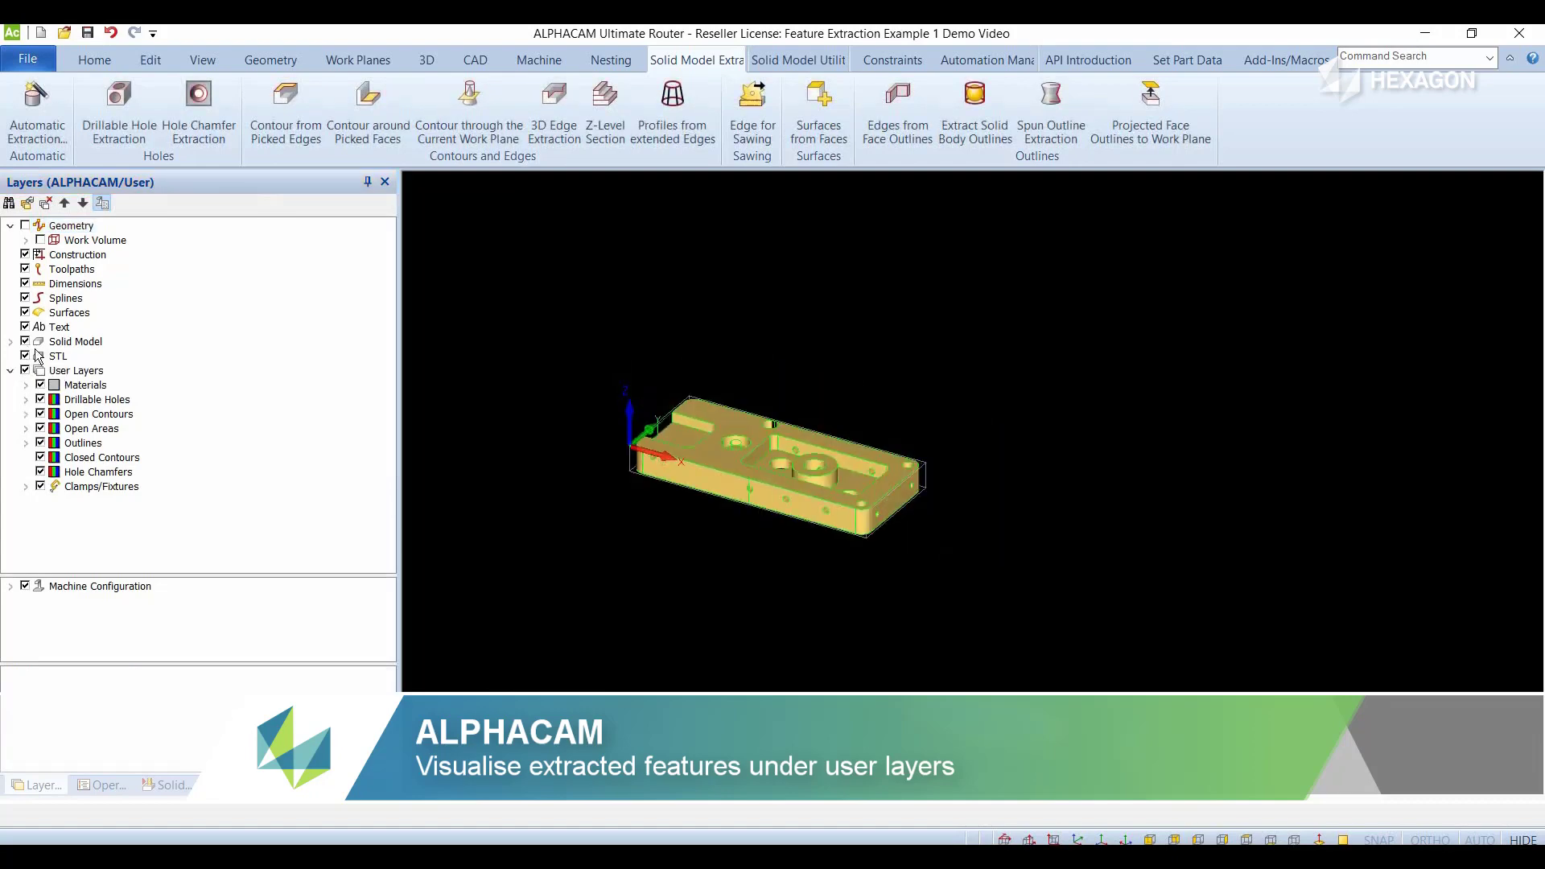
click(25, 341)
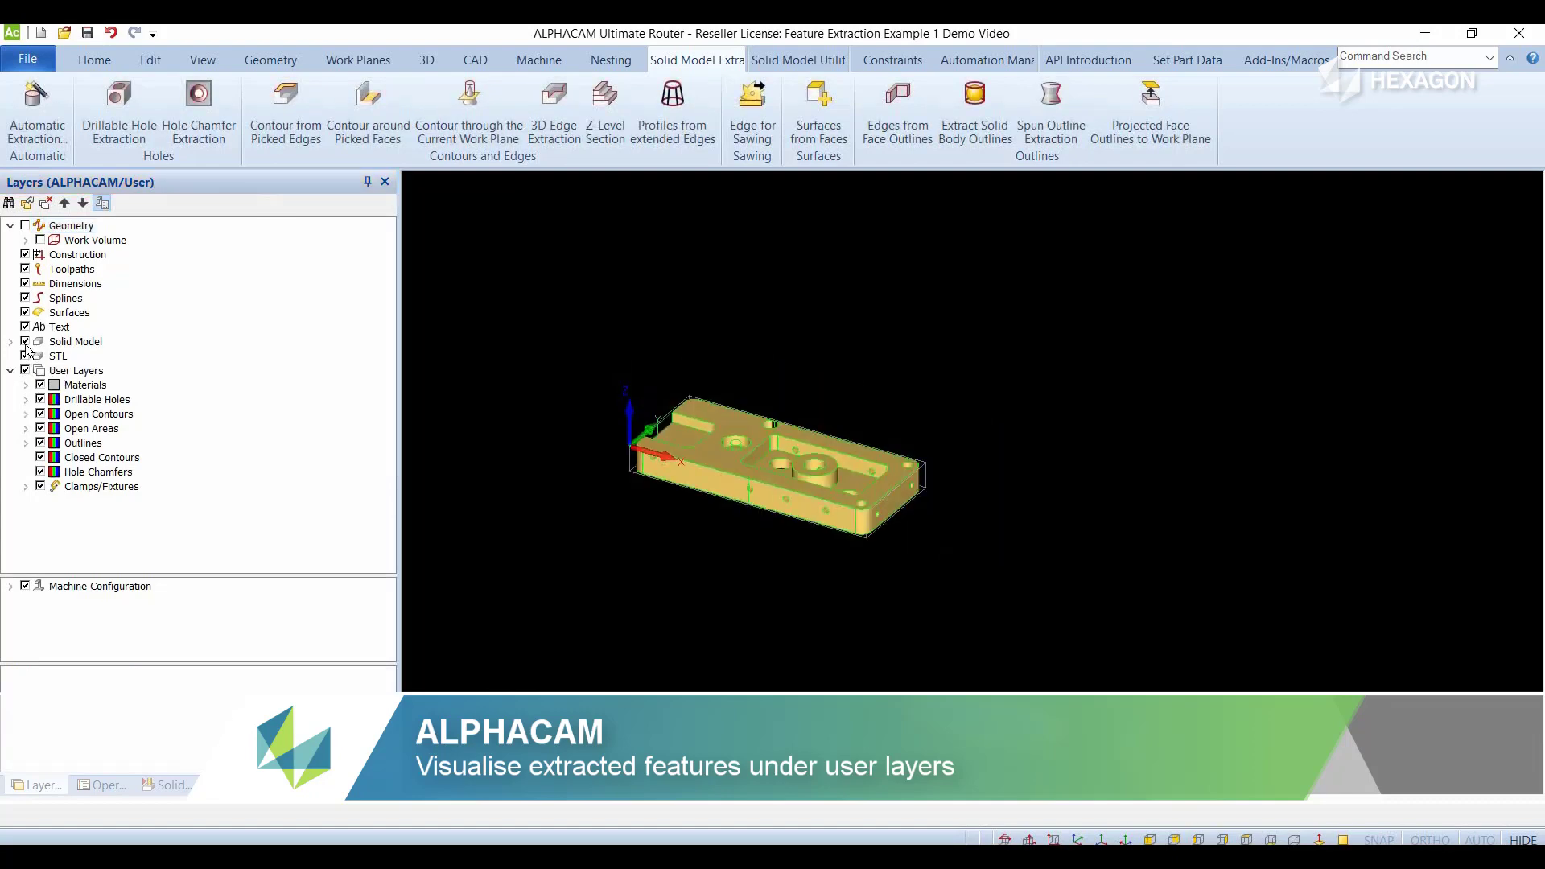
- Hide and reshow the Materials, Drillable Holes, Open Contours, Open Areas and Outlines layers one by one to examine the geometry on each
click(40, 386)
click(40, 386)
click(40, 400)
click(40, 400)
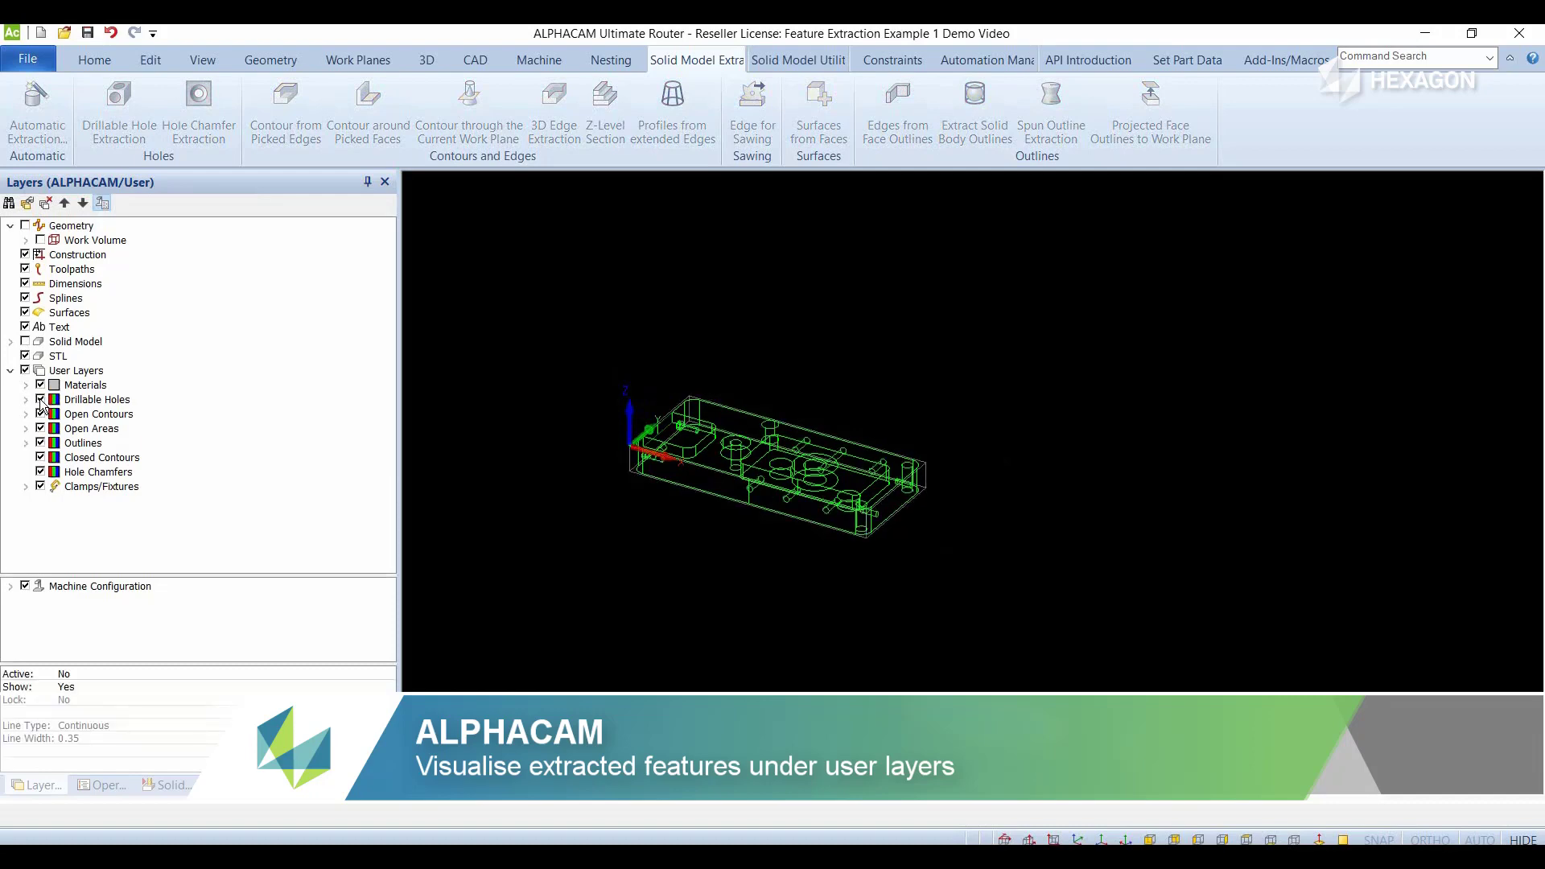
click(40, 414)
click(41, 415)
click(40, 429)
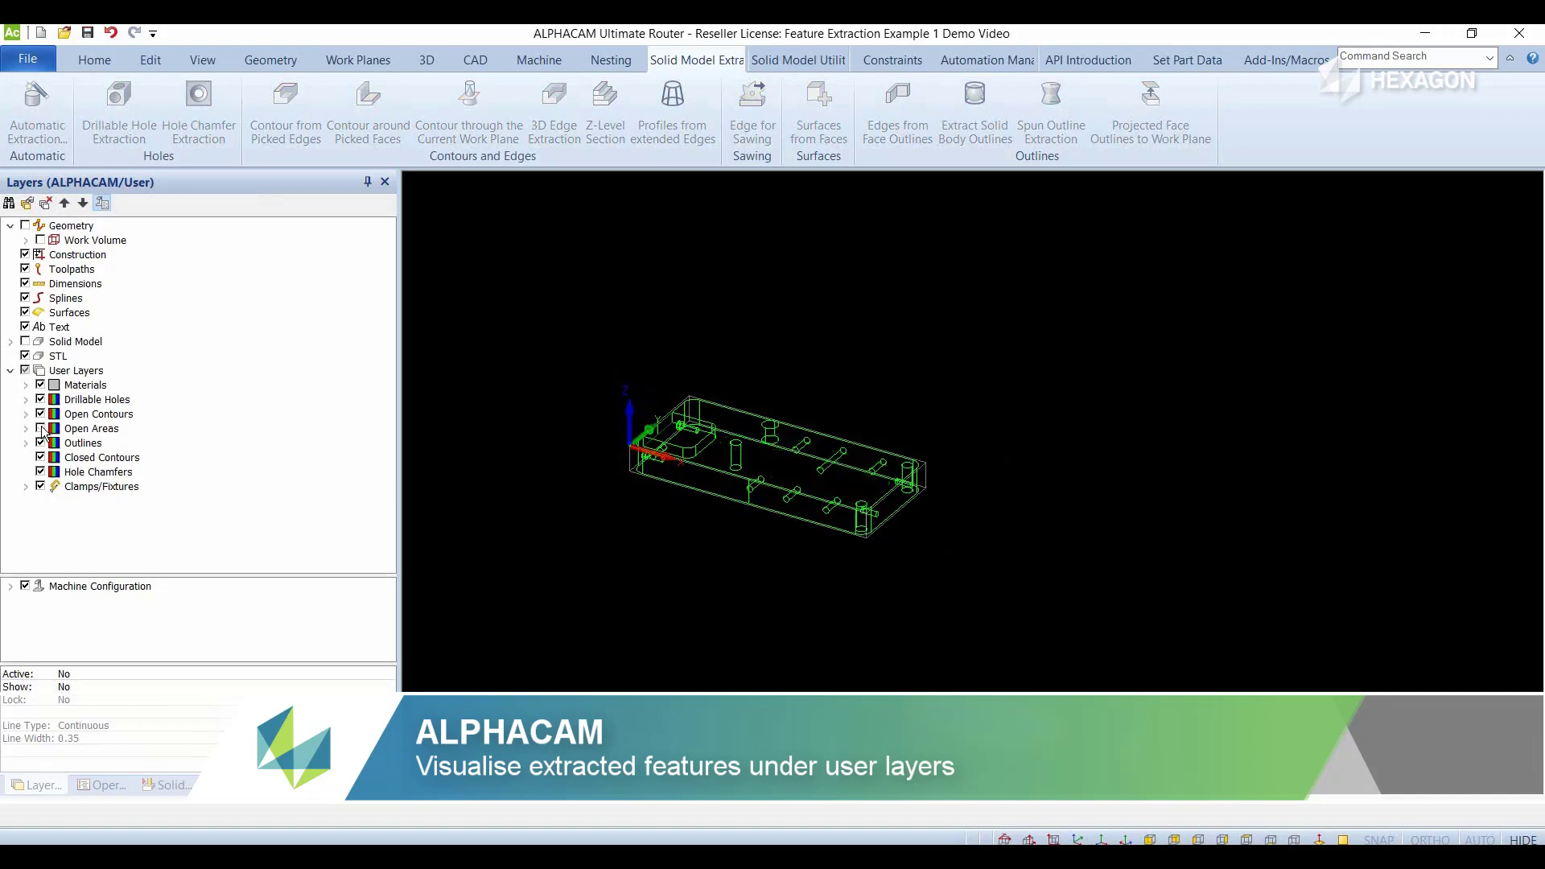
click(40, 429)
click(40, 444)
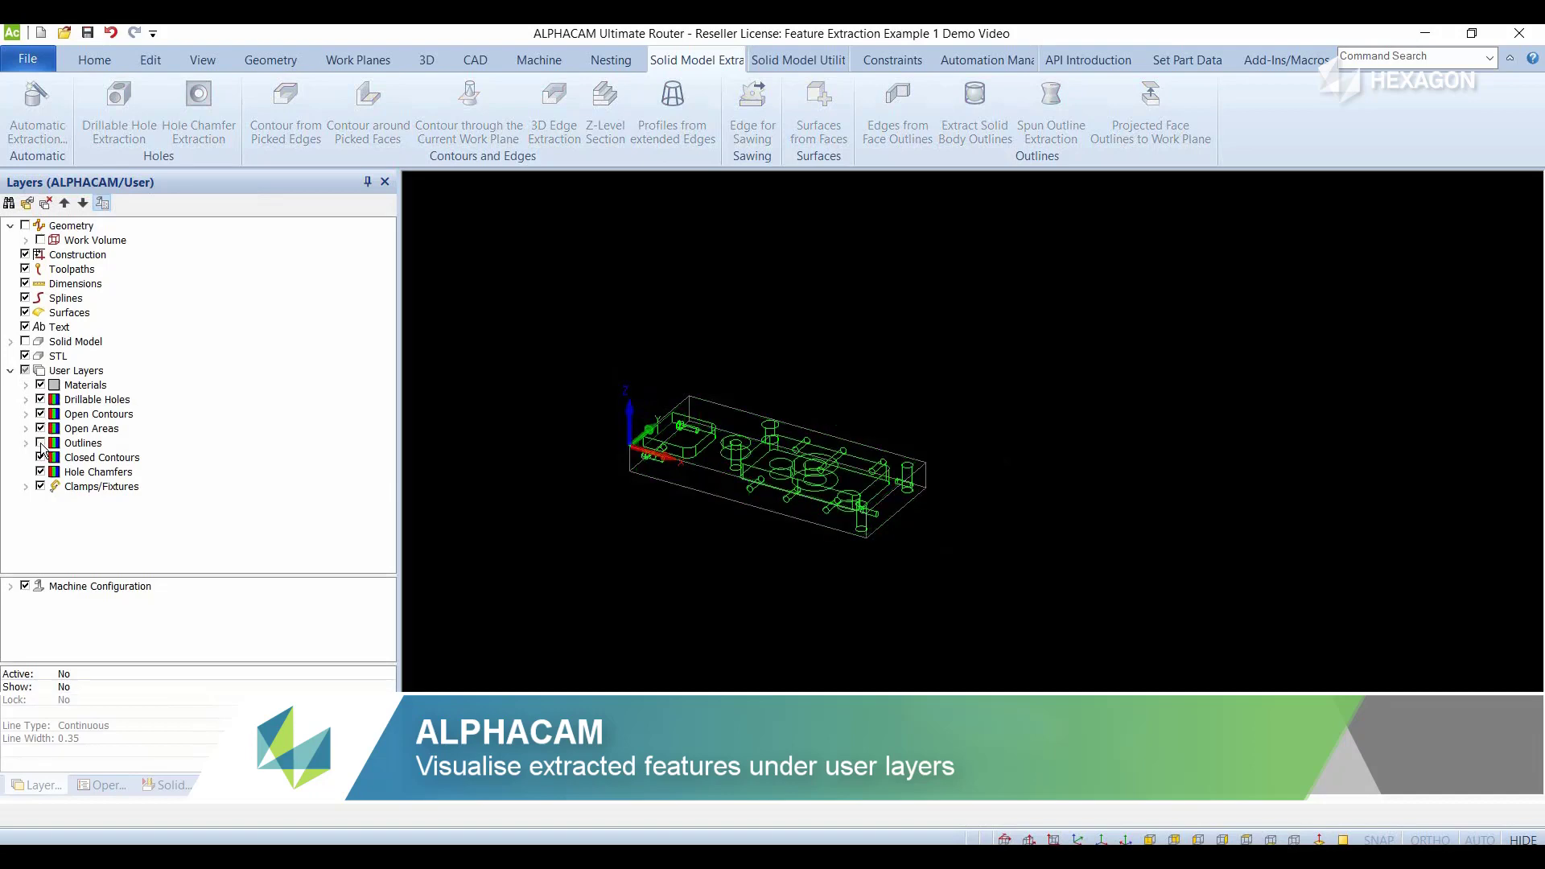
click(40, 444)
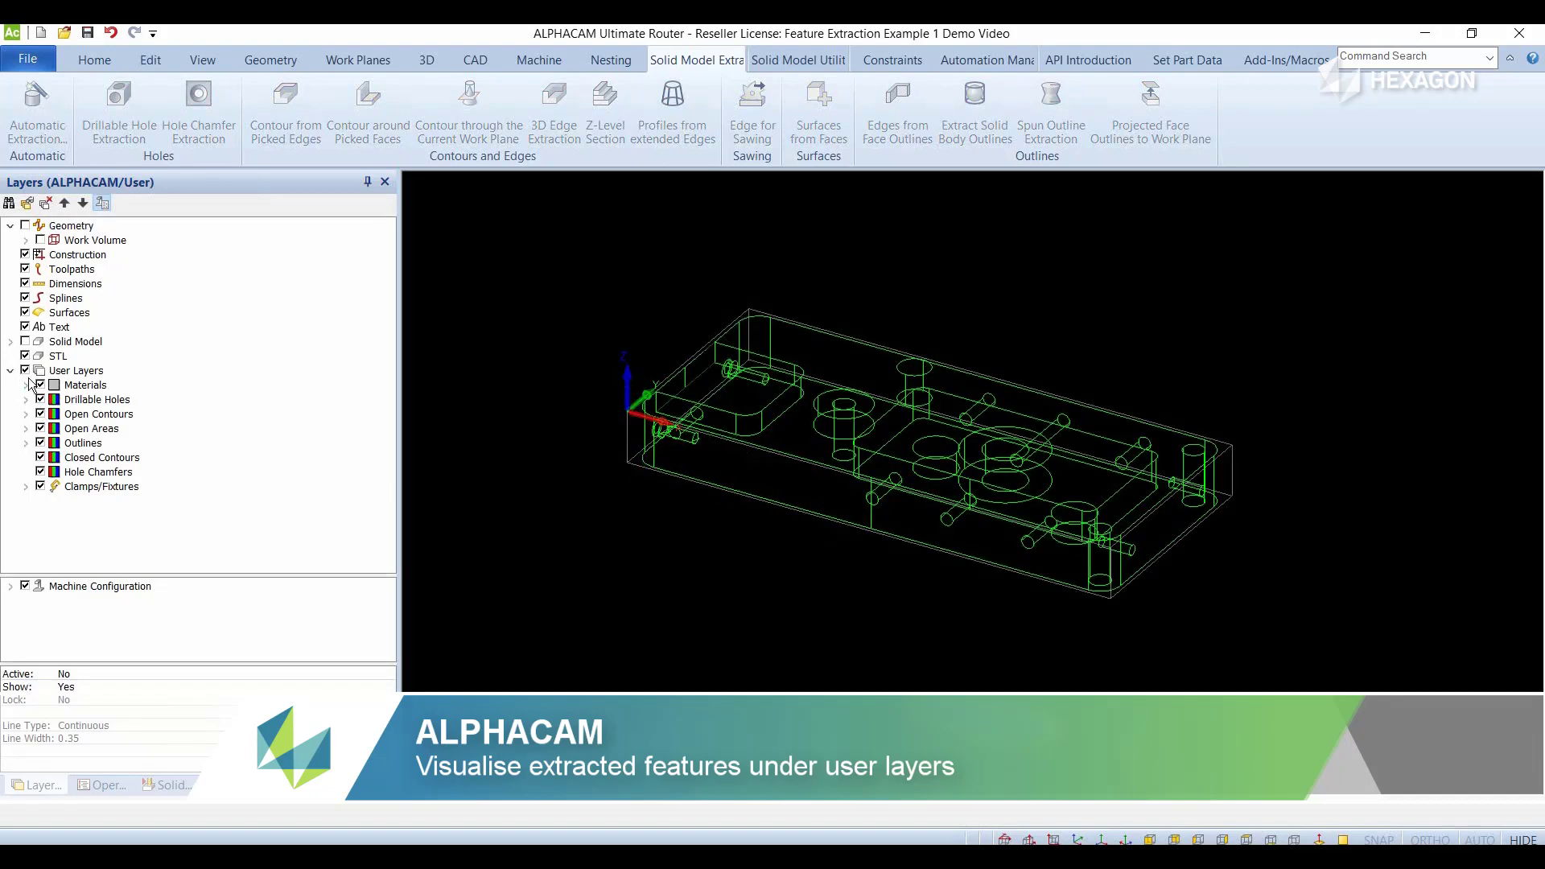
- Switch the whole User Layers group off and on, and show the Solid Model layer again
click(25, 371)
click(25, 371)
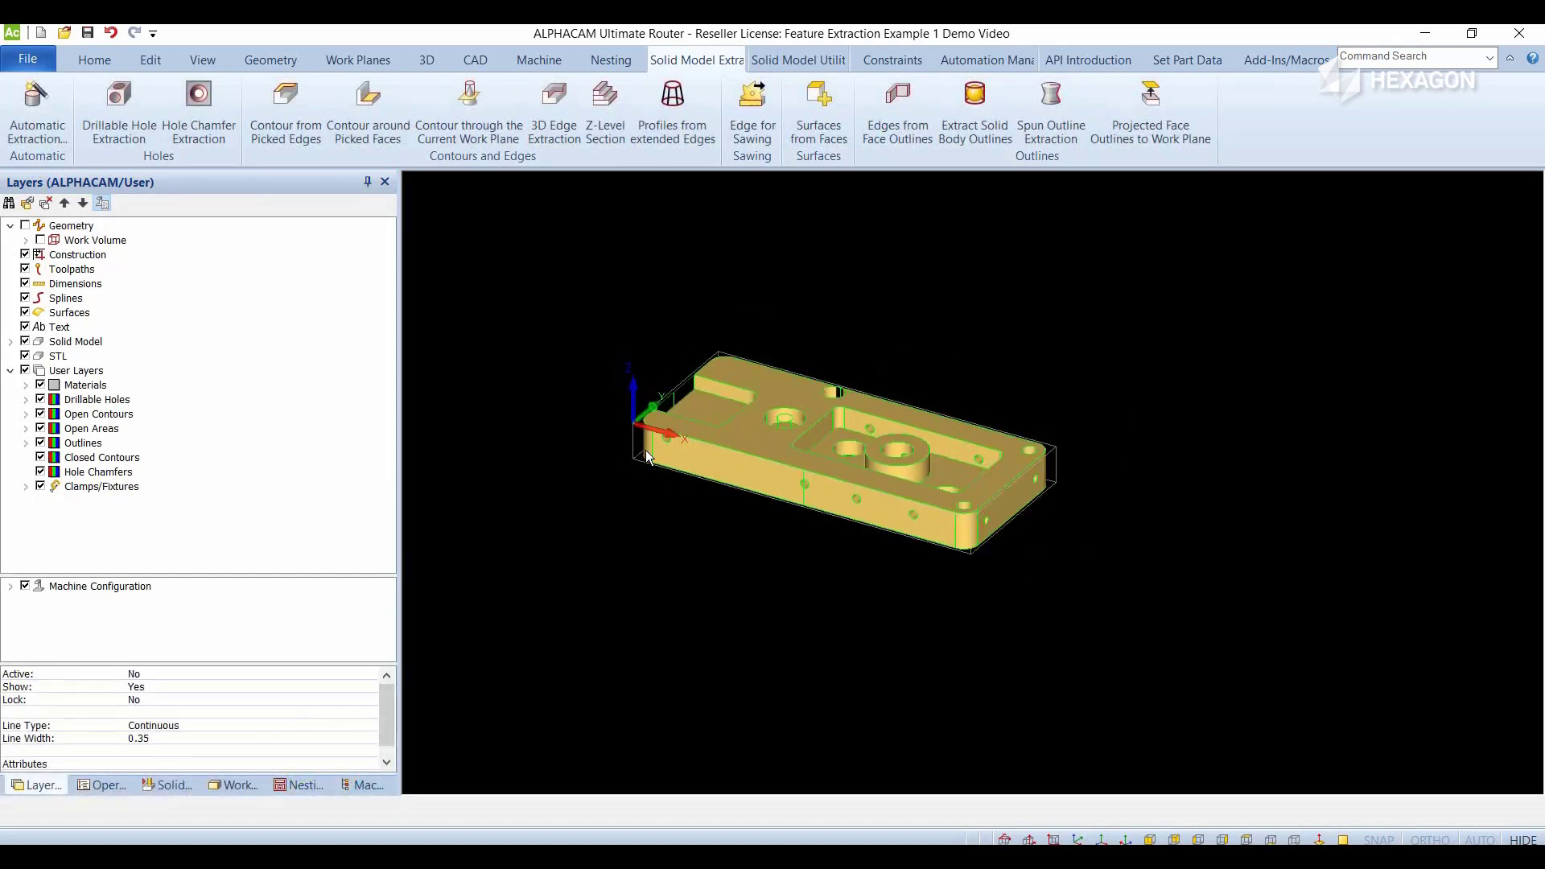
scroll(678, 506, up, 1)
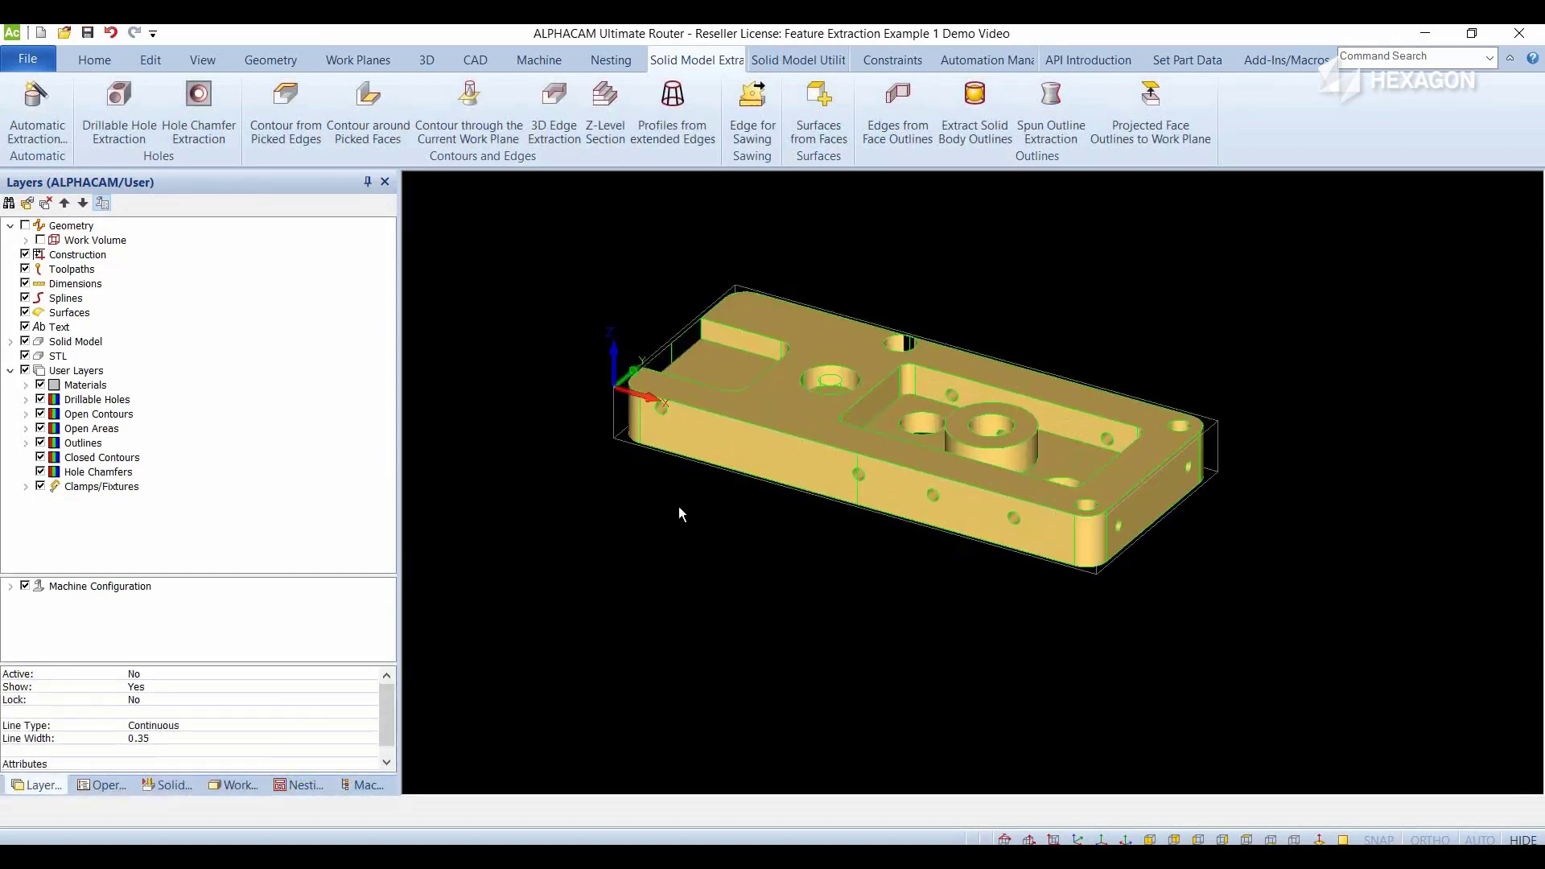
scroll(555, 467, down, 1)
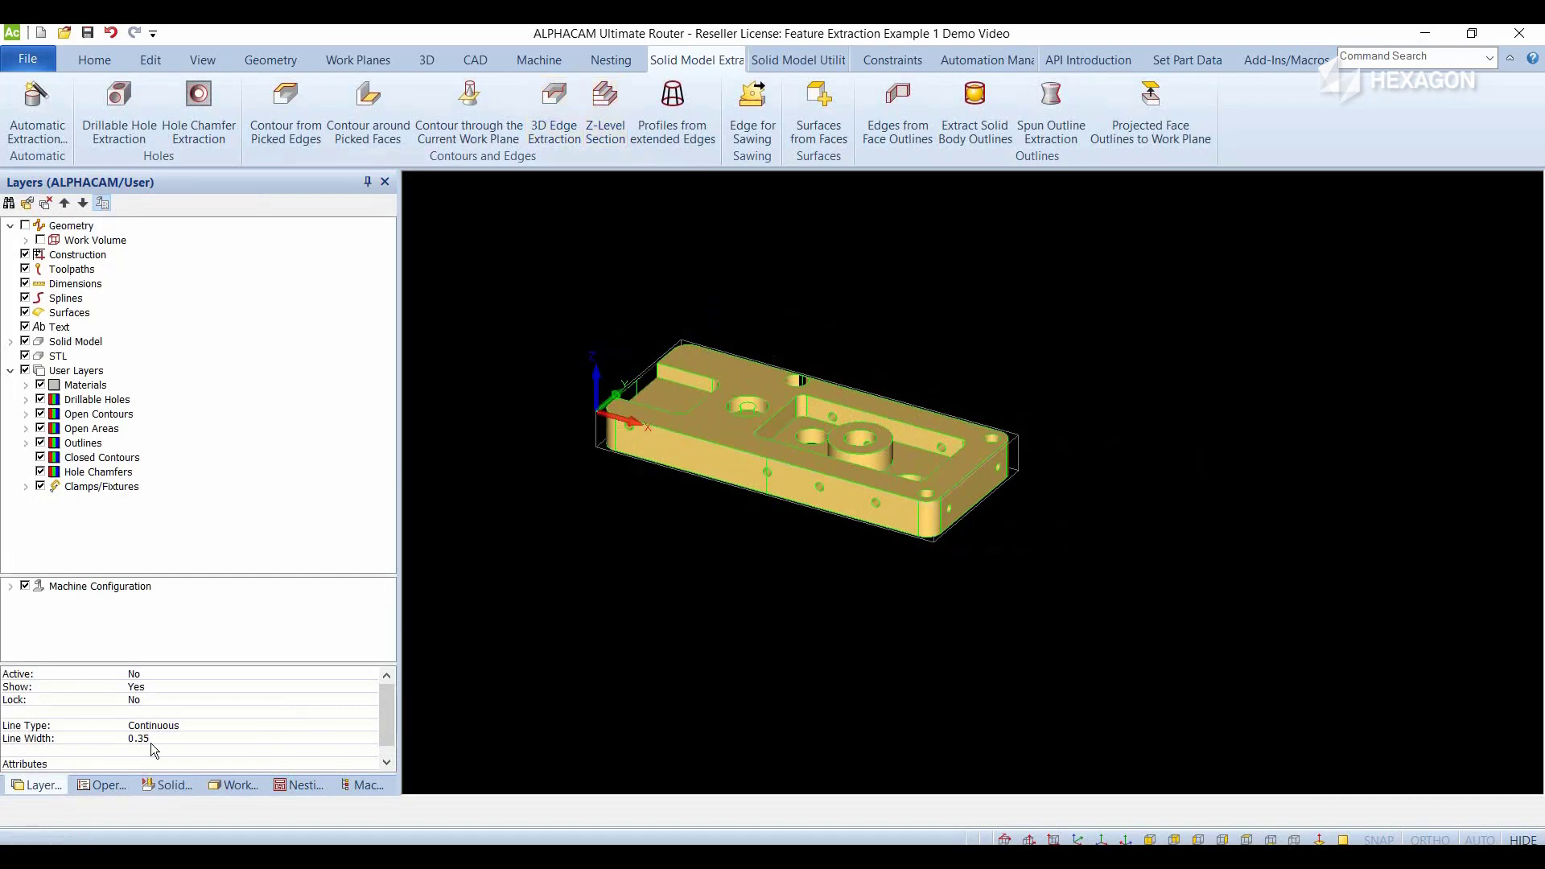
- Open the machining styles and review the pocketing and finishing operations inside the Demo style Roughing Rest and finishing
click(359, 785)
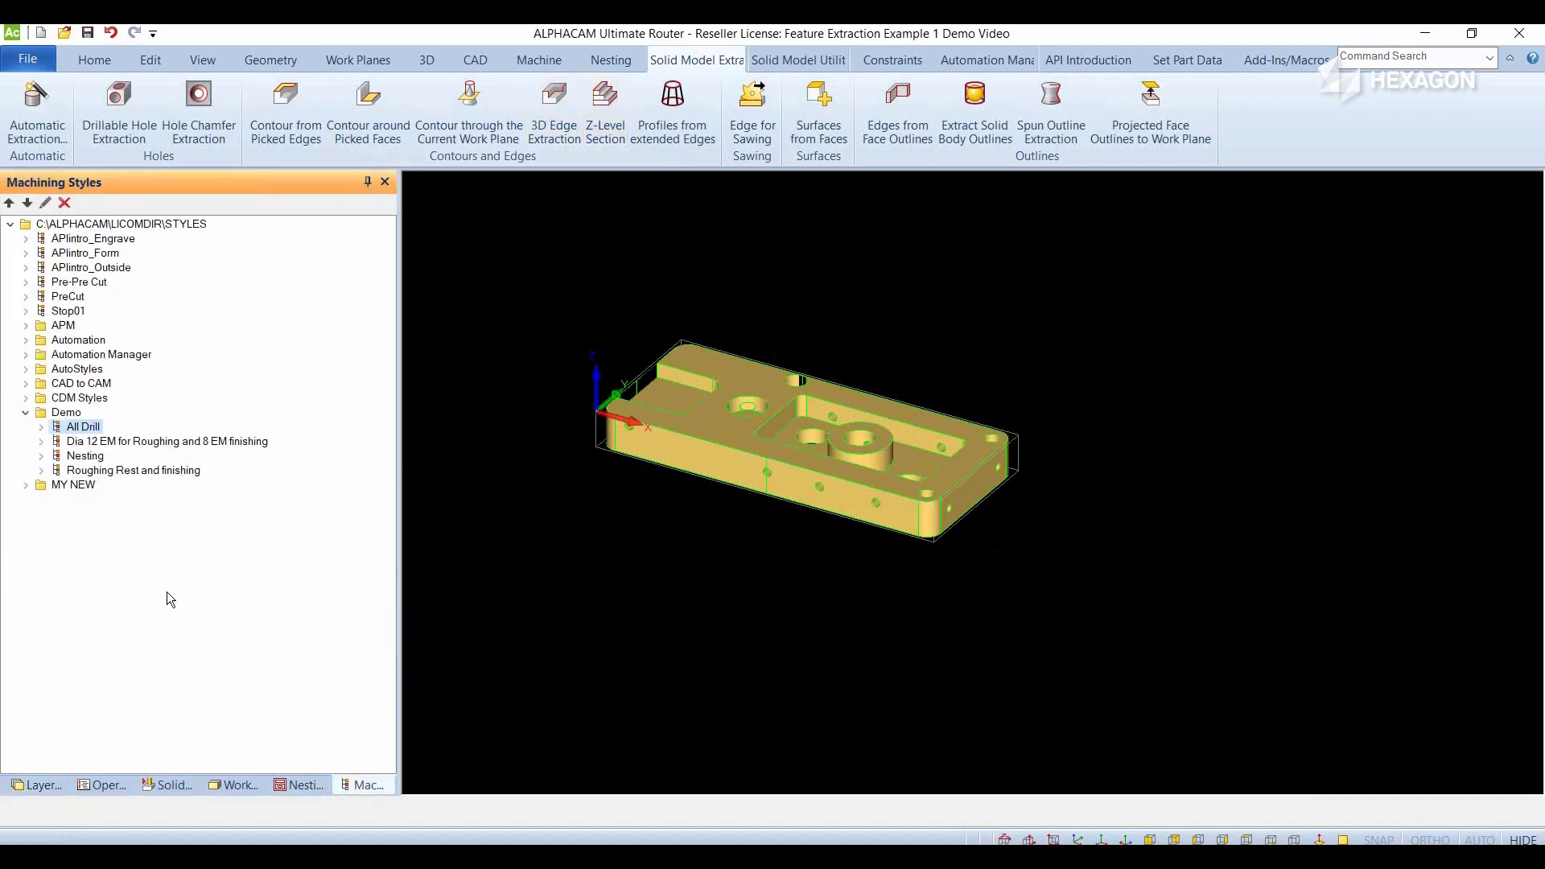
click(128, 471)
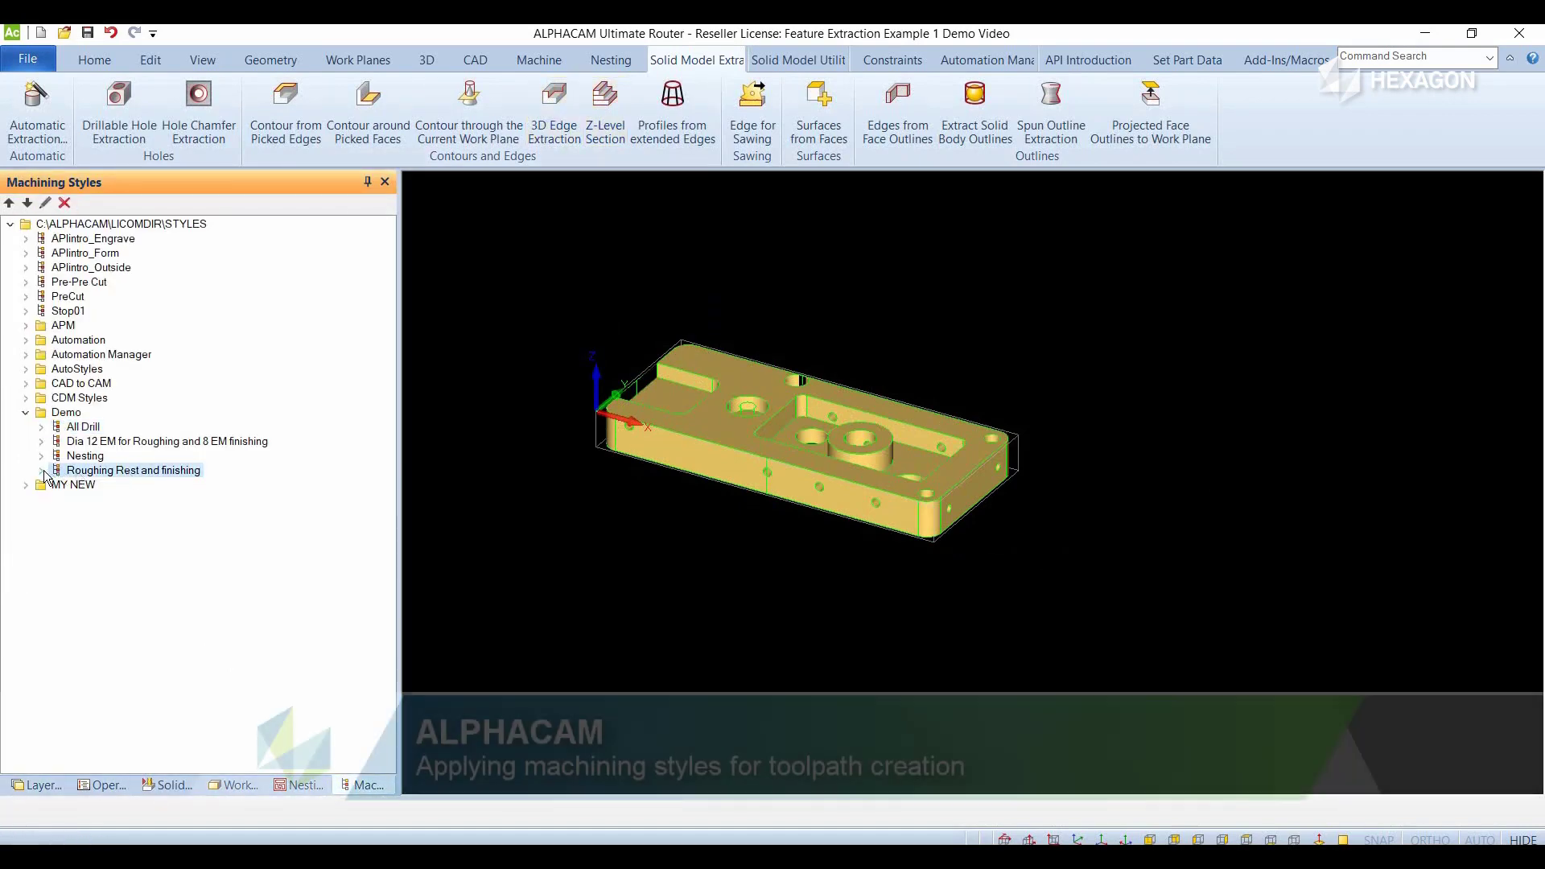
click(41, 470)
click(97, 486)
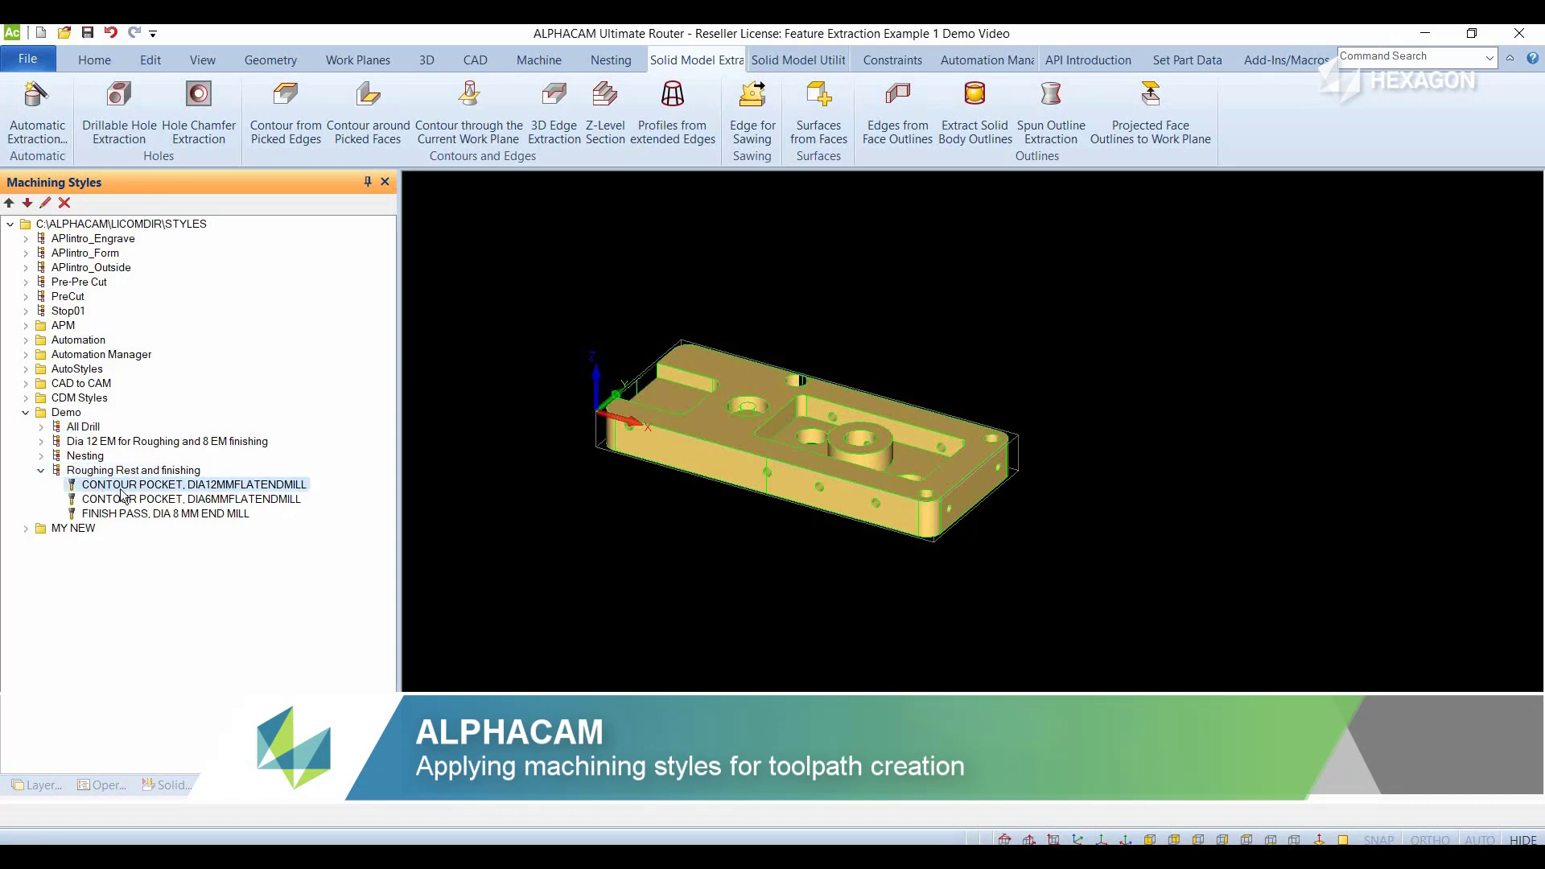
click(122, 500)
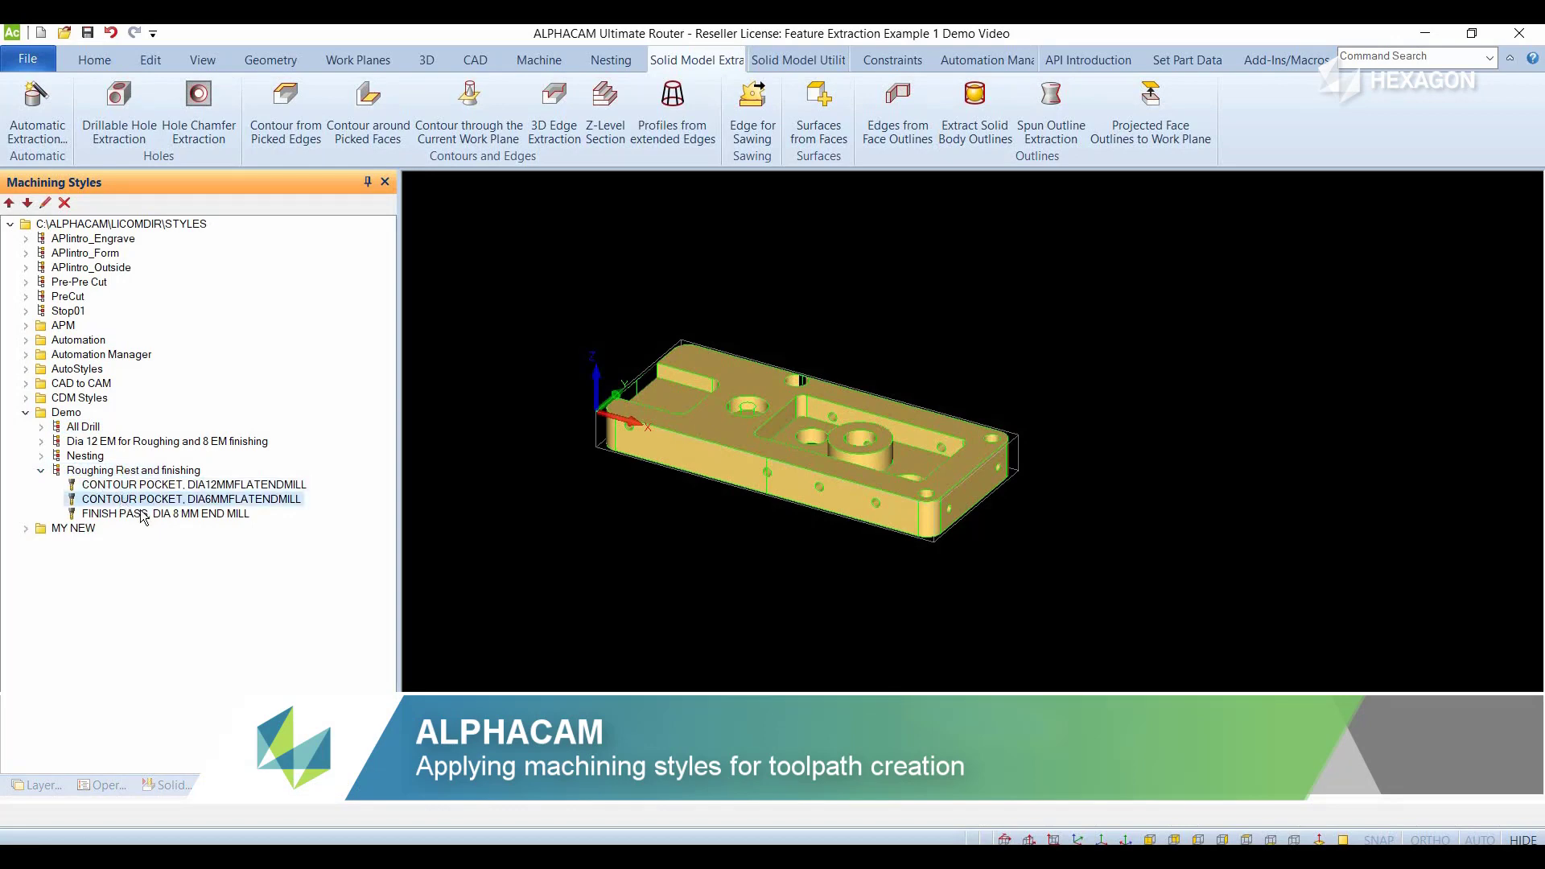
click(144, 515)
click(143, 474)
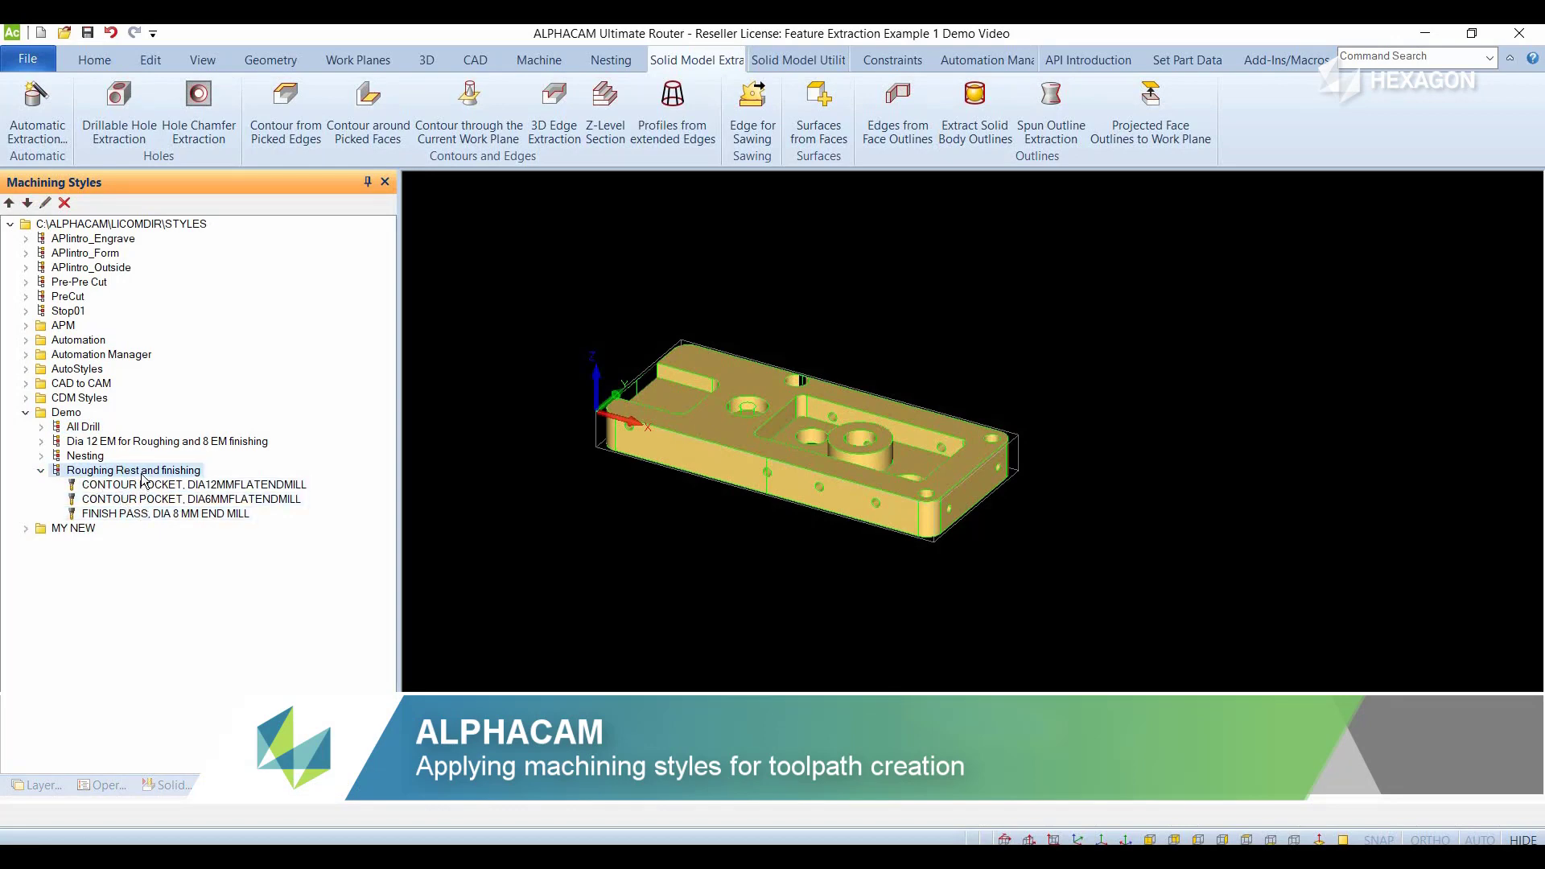
- Assign the Open Areas layer as the geometry layer for the Roughing Rest and finishing style
right_click(142, 475)
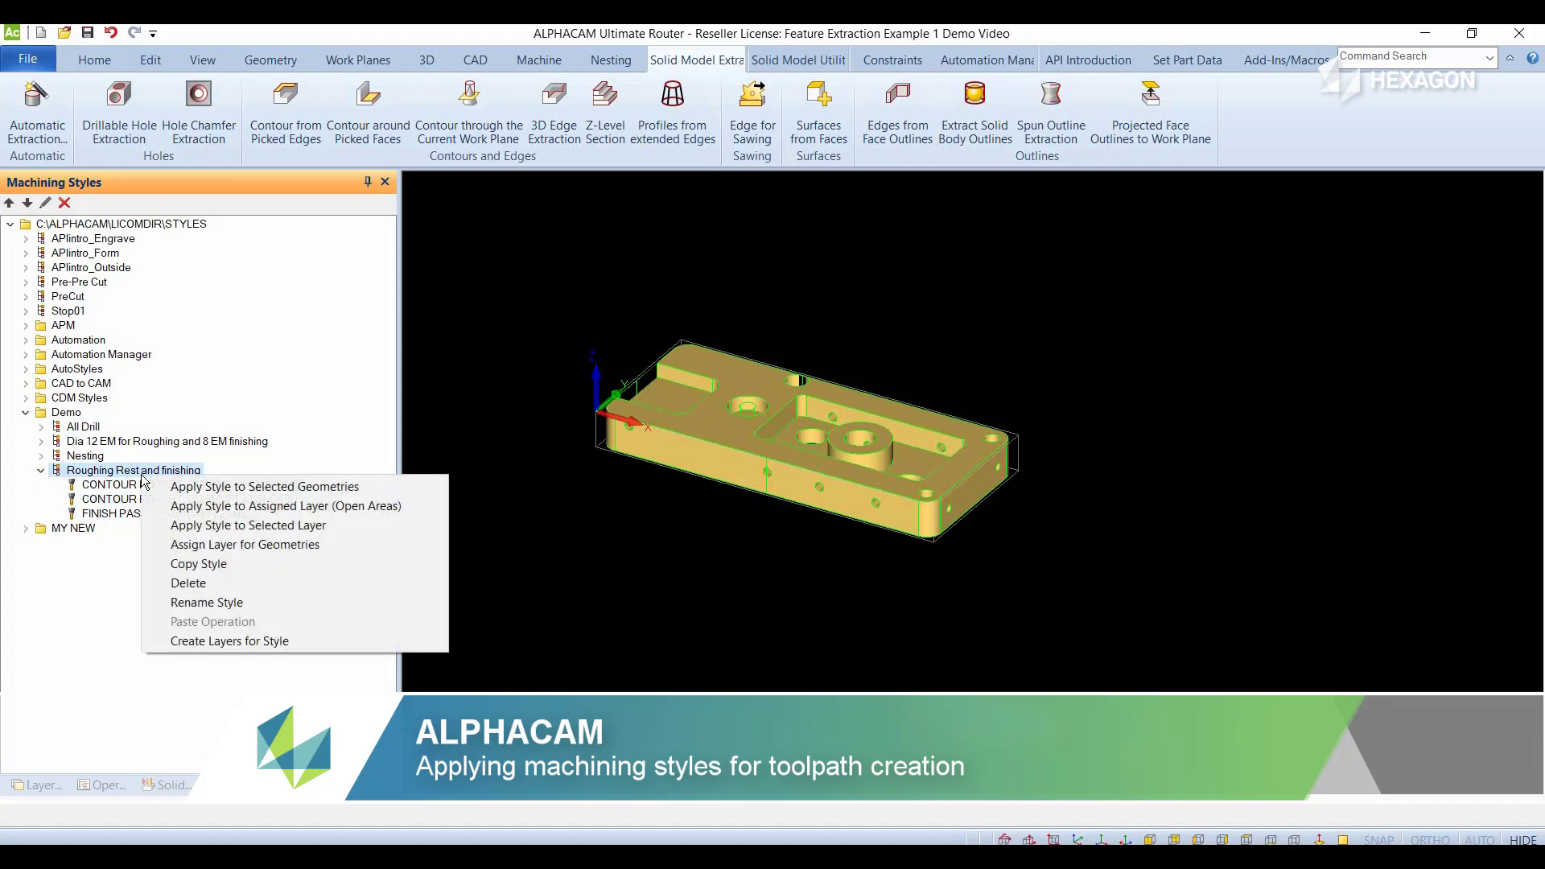
click(231, 545)
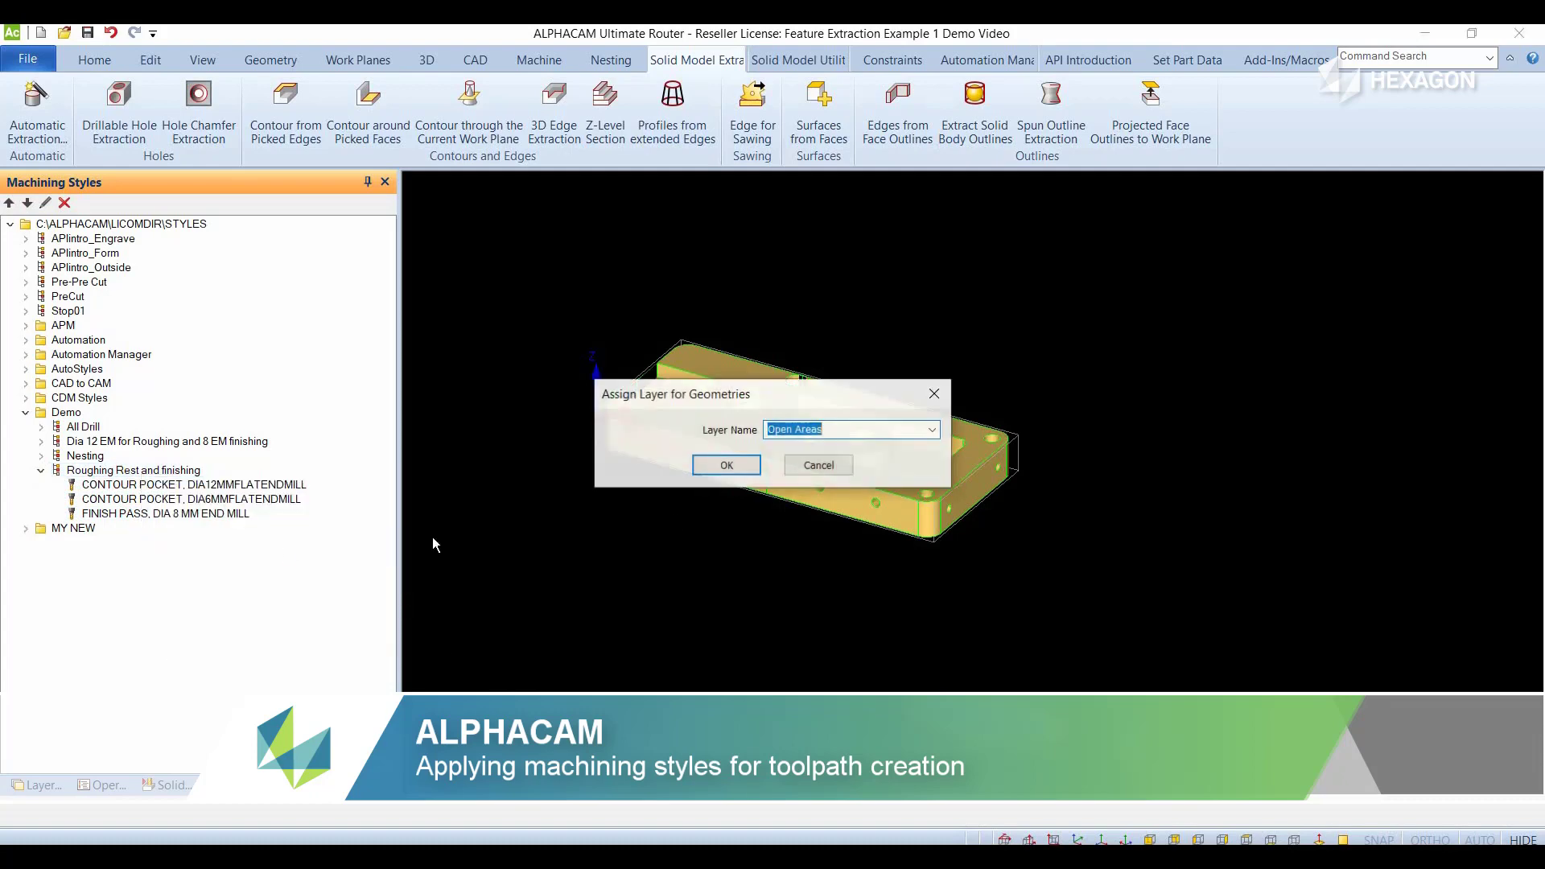
click(932, 431)
click(815, 500)
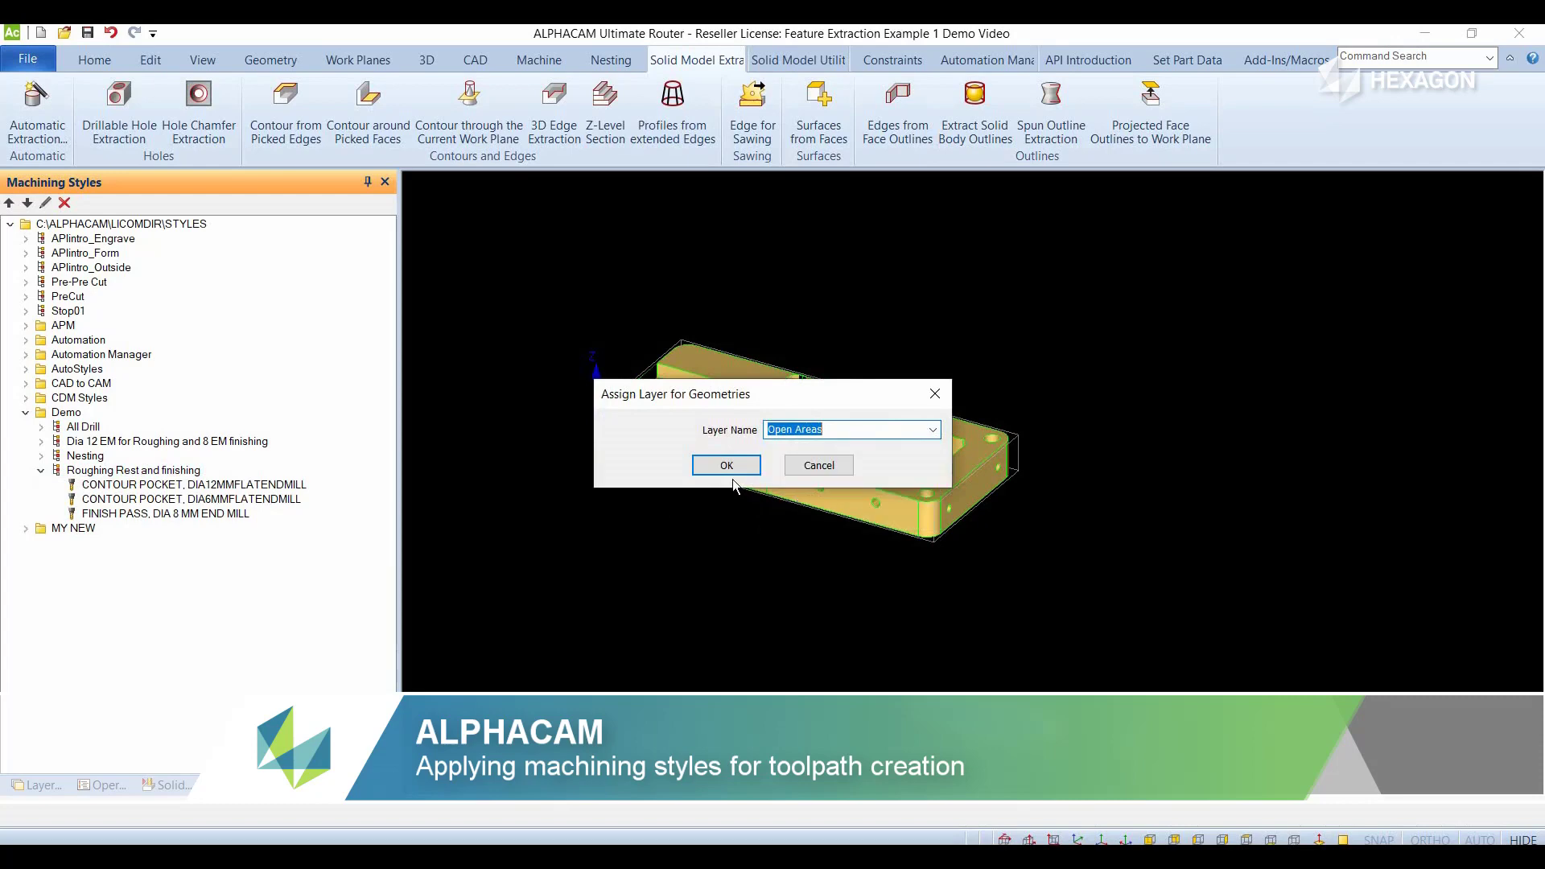
click(727, 465)
- Apply the Roughing Rest and finishing style to its assigned Open Areas layer to create the pocket toolpaths
right_click(162, 470)
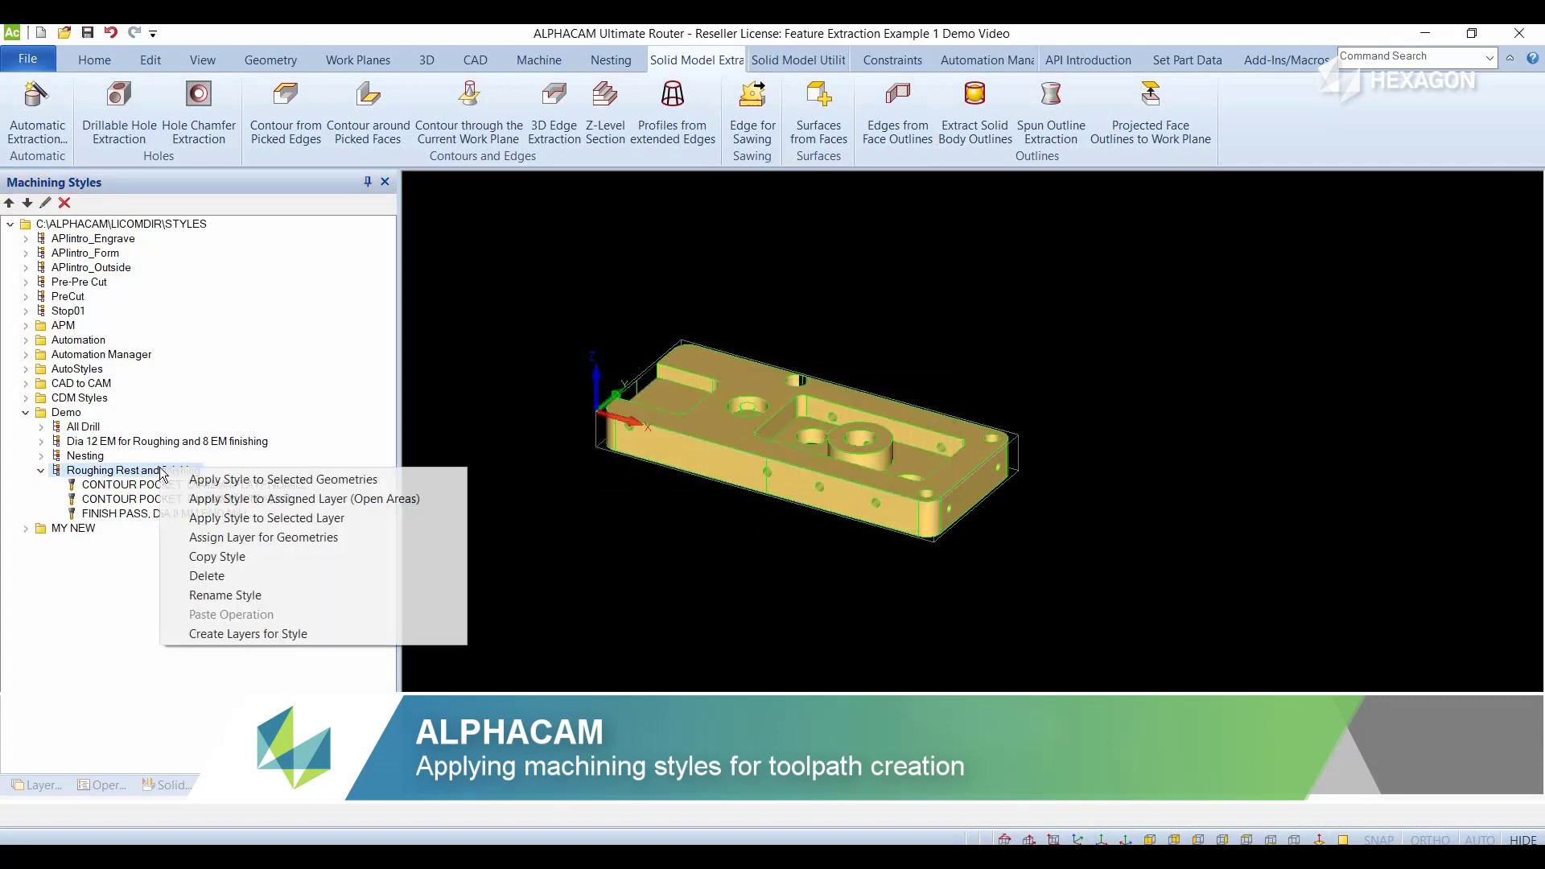
click(250, 500)
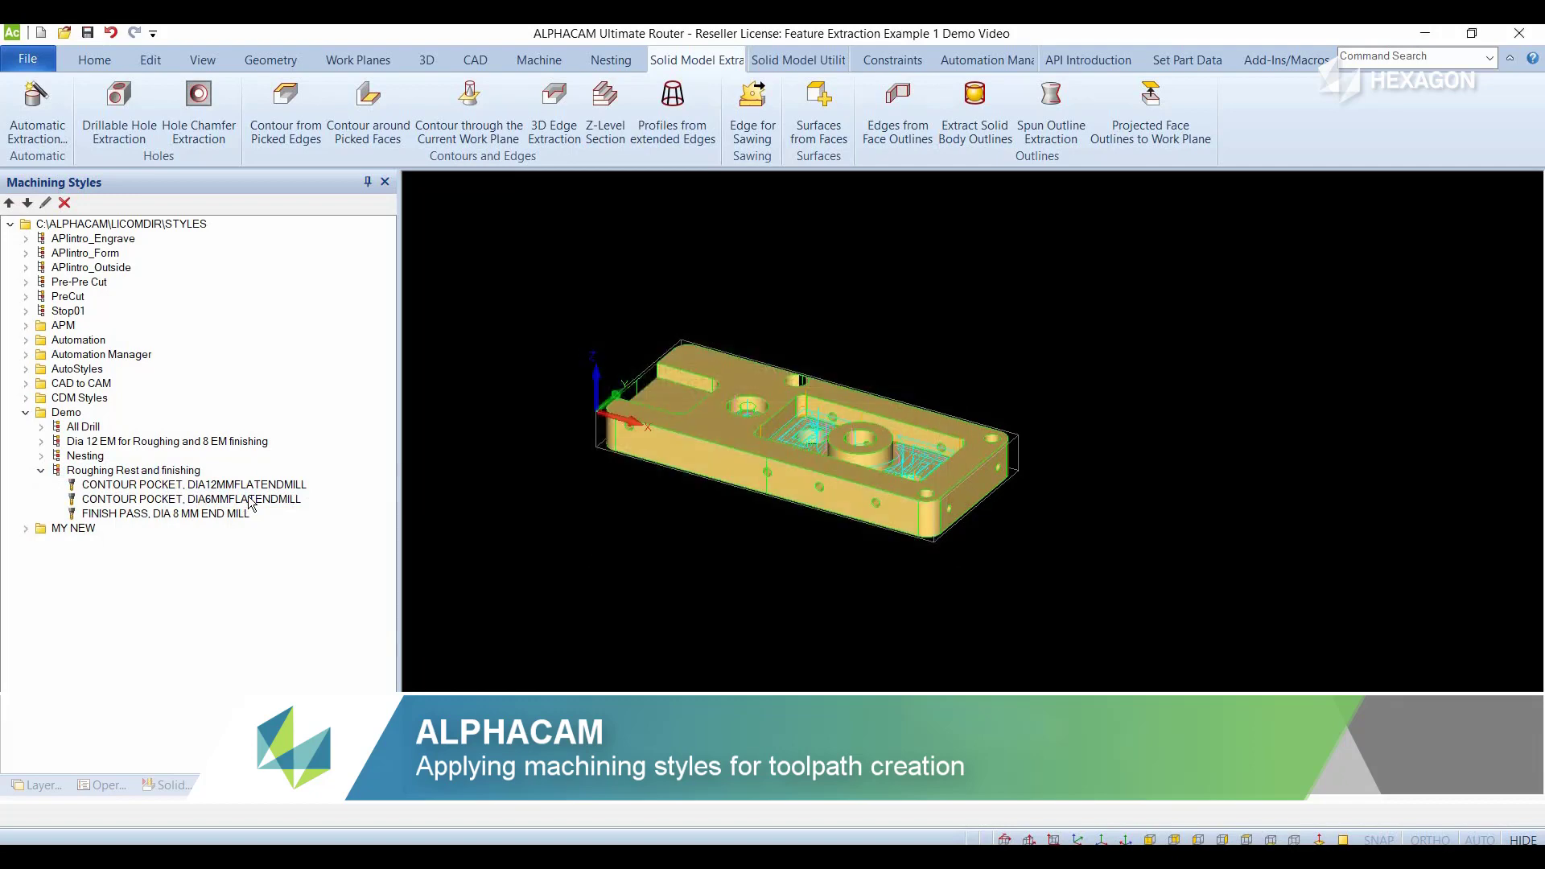
scroll(778, 434, up, 3)
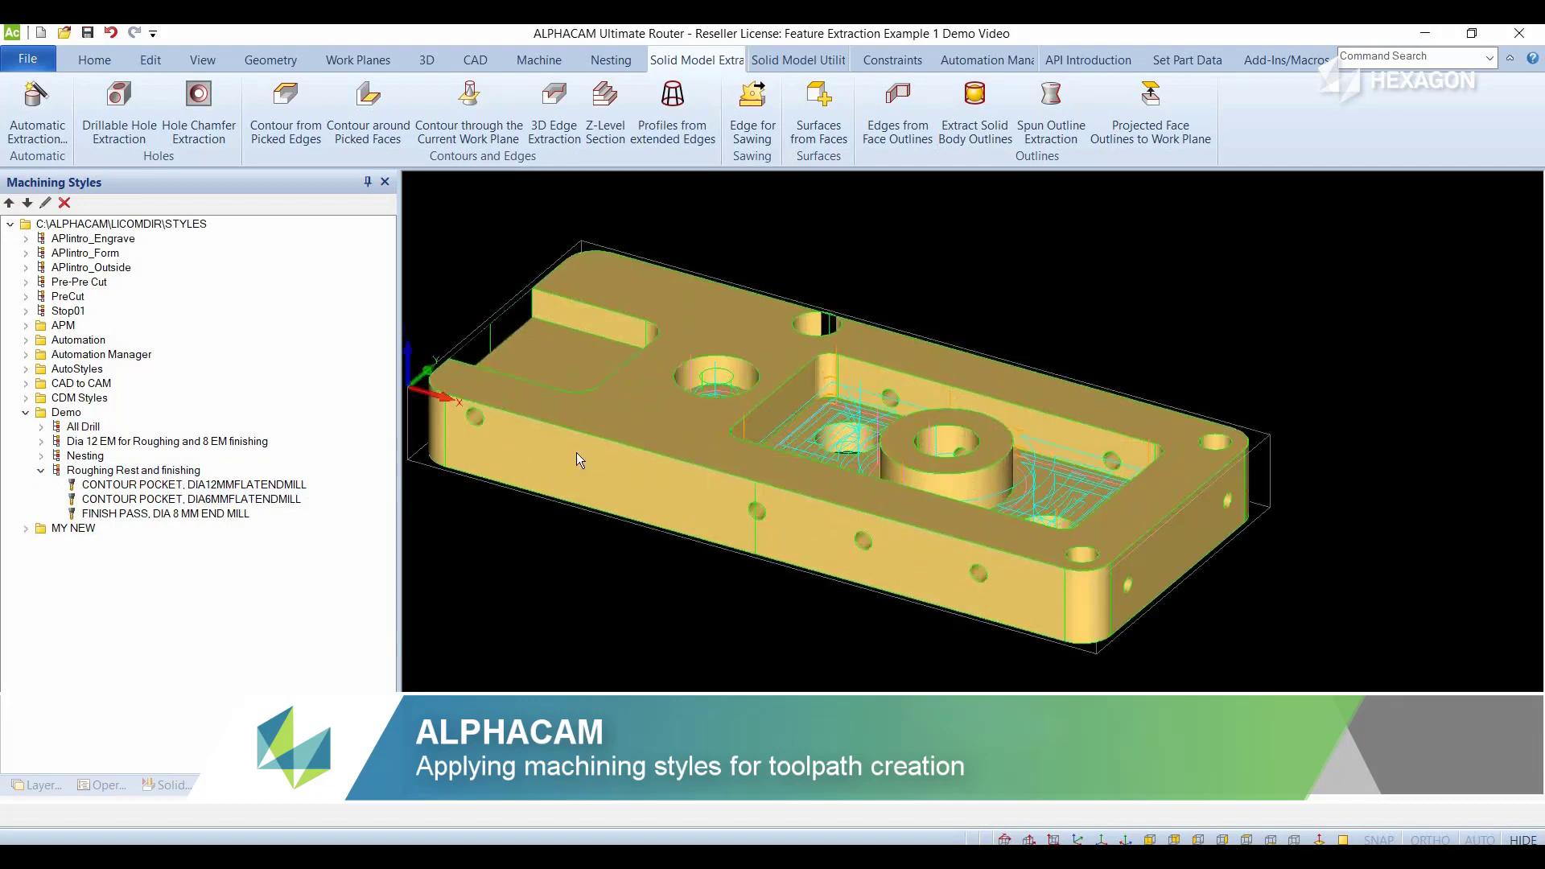
- Expand the Dia 12 EM for Roughing and 8 EM finishing style and assign the Open Contours layer to it
click(41, 470)
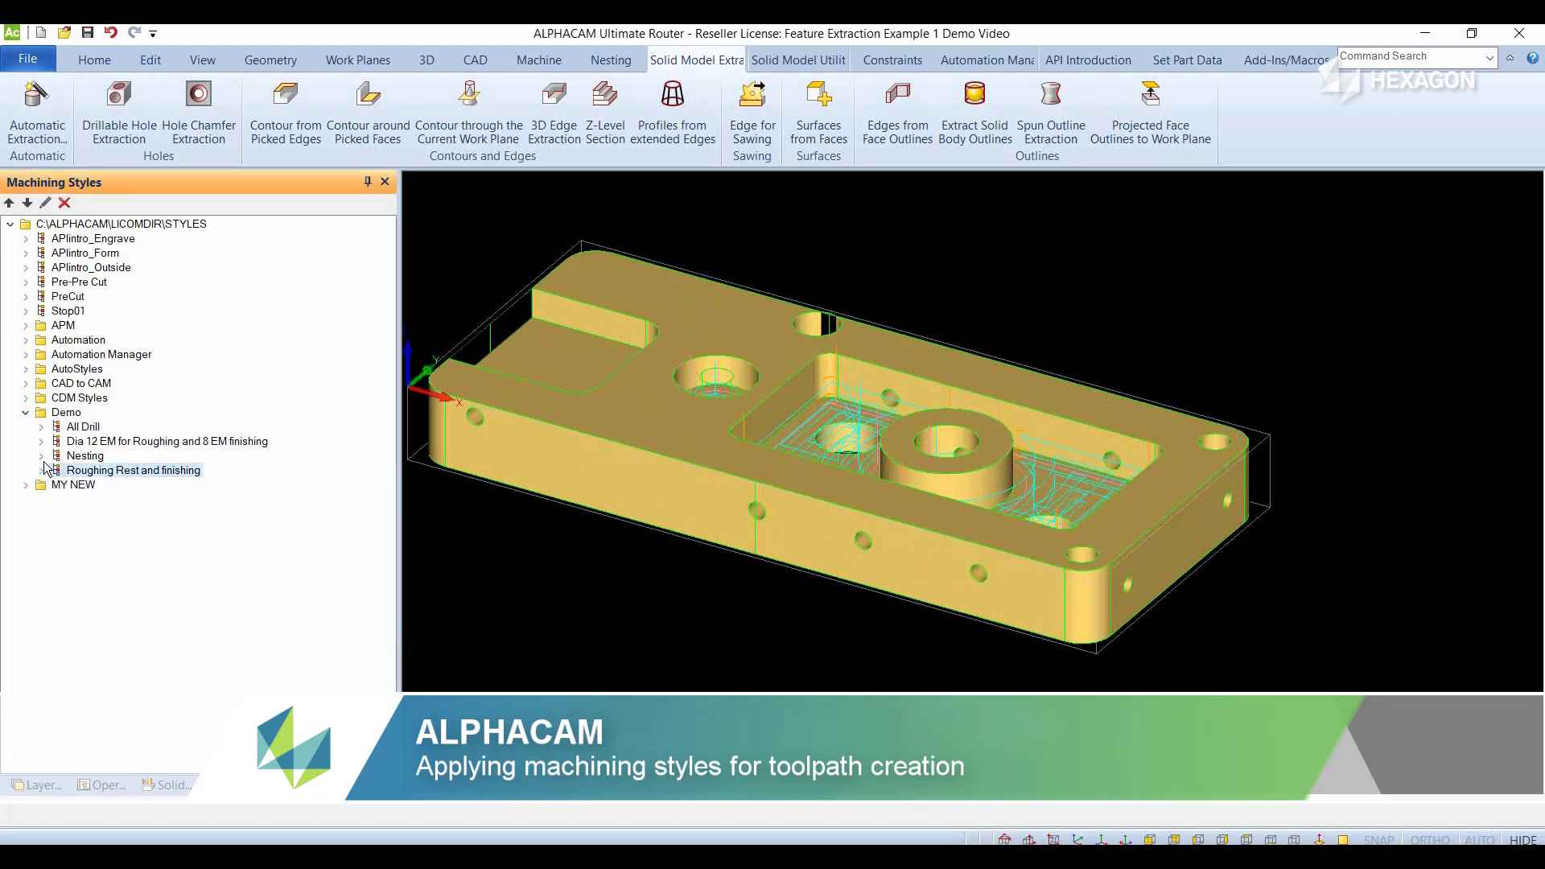
click(41, 442)
click(142, 460)
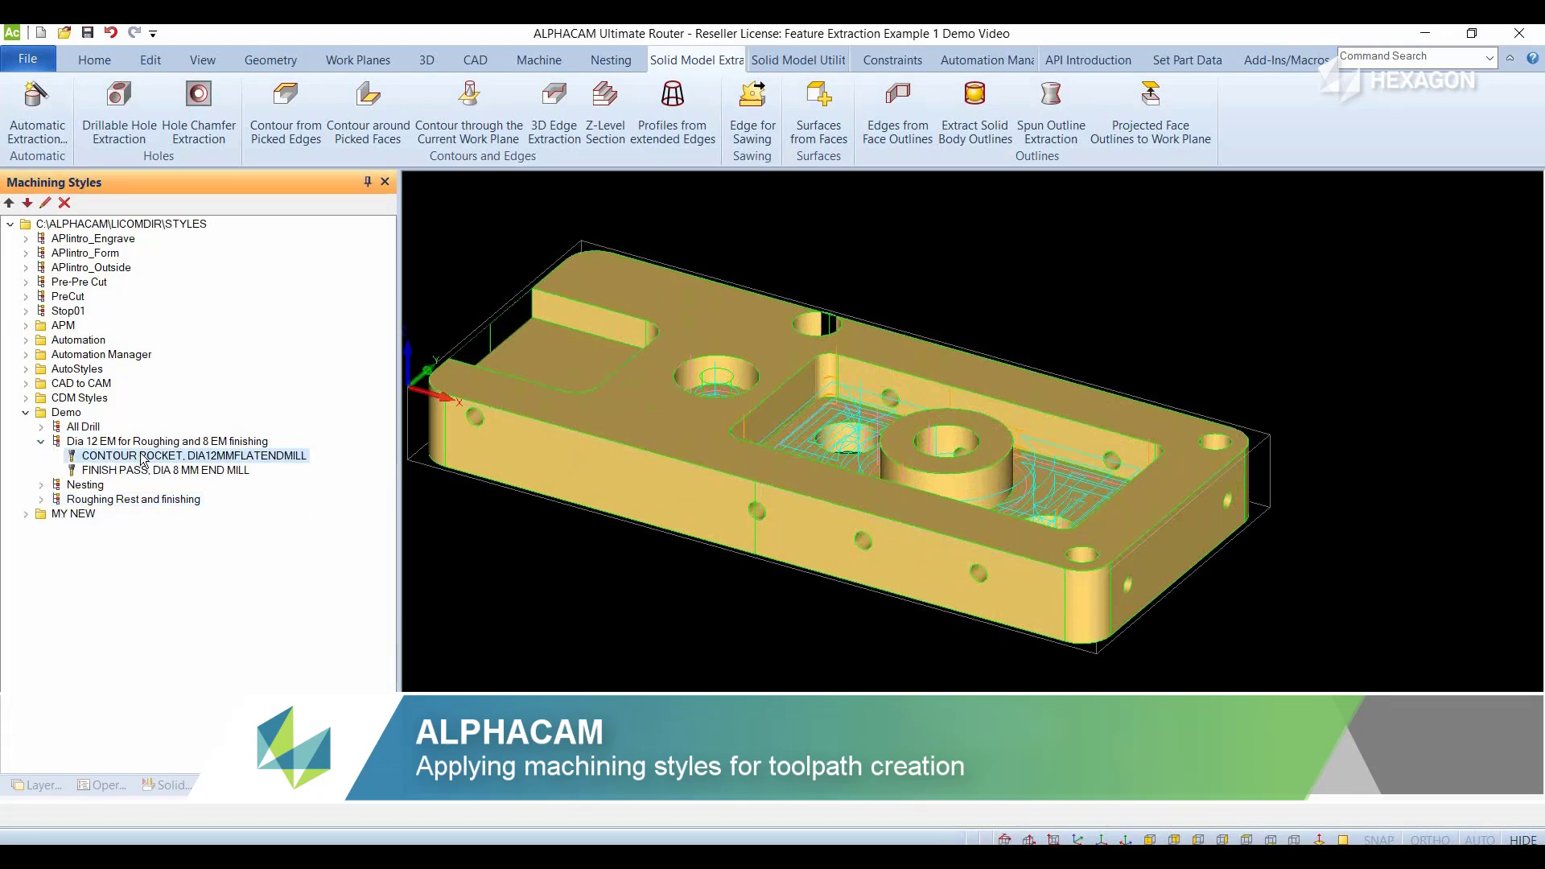
click(148, 445)
right_click(148, 449)
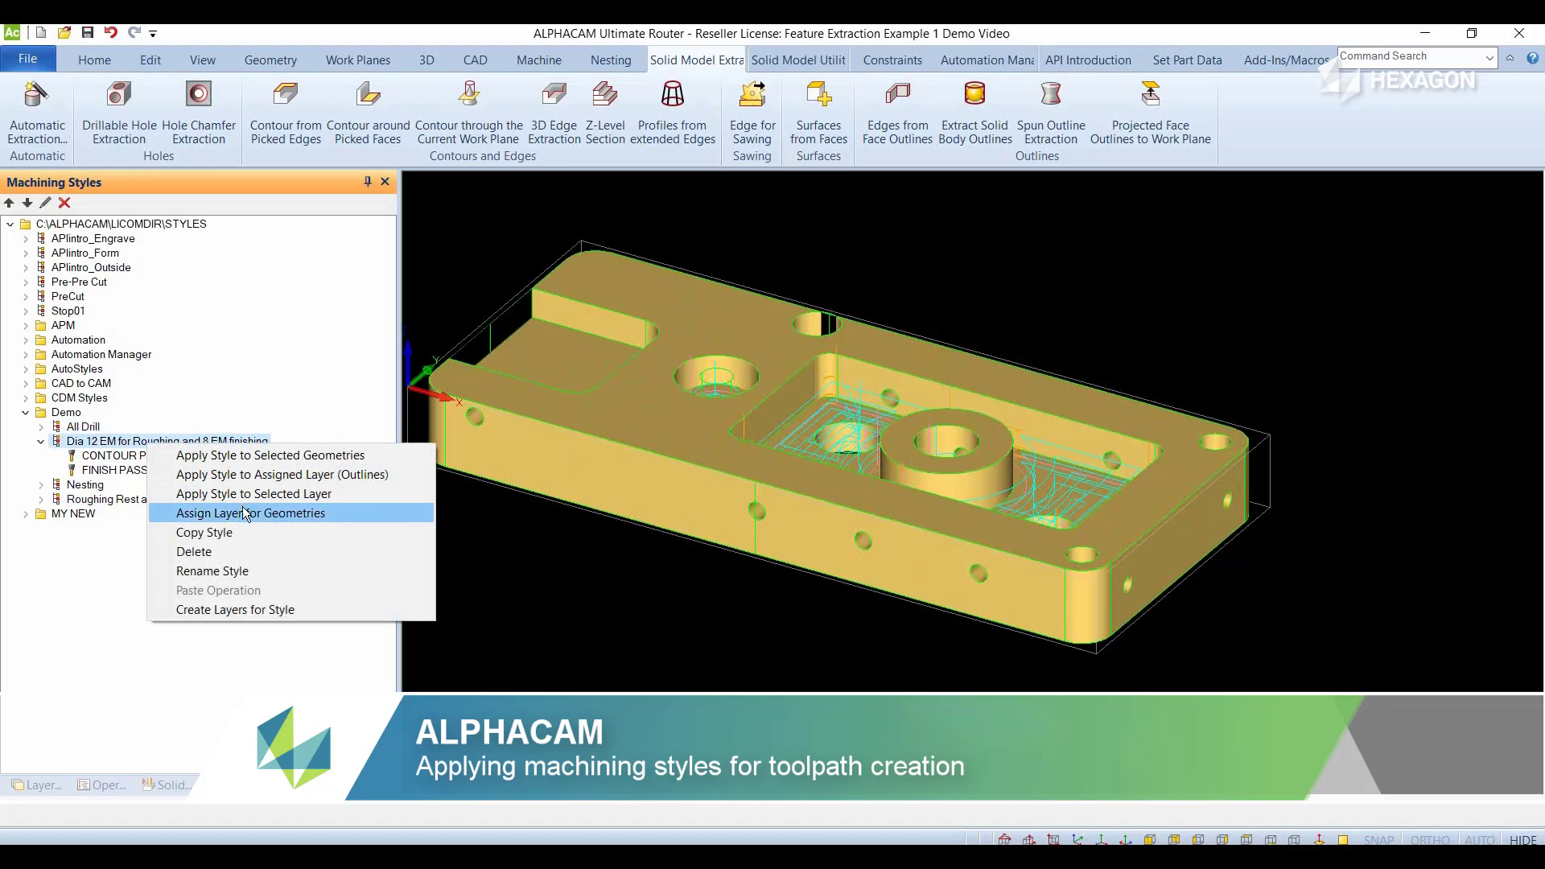
click(336, 508)
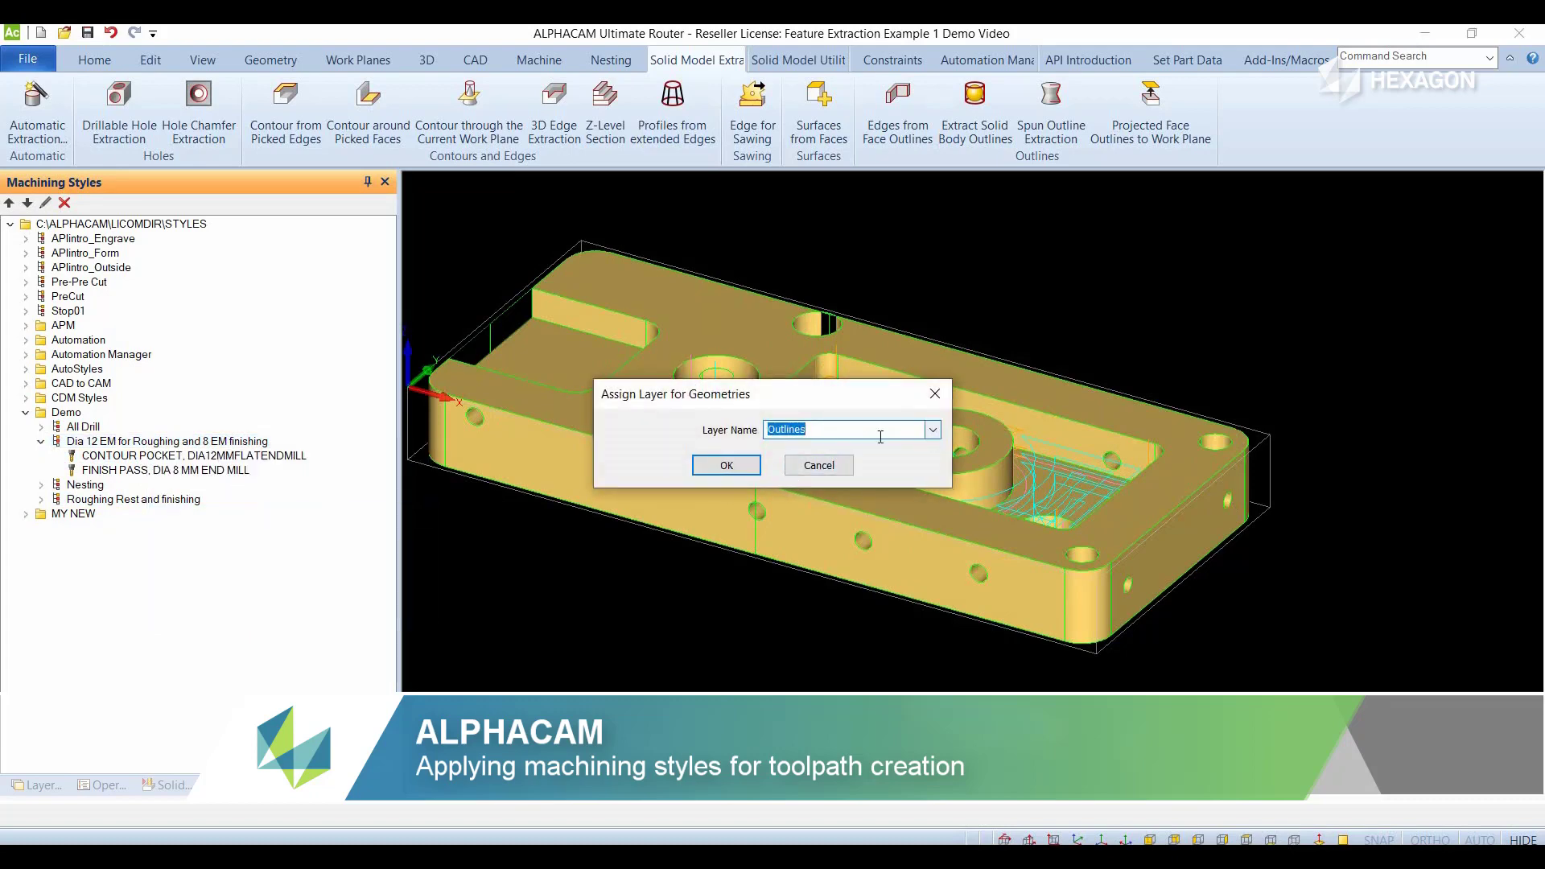
click(936, 435)
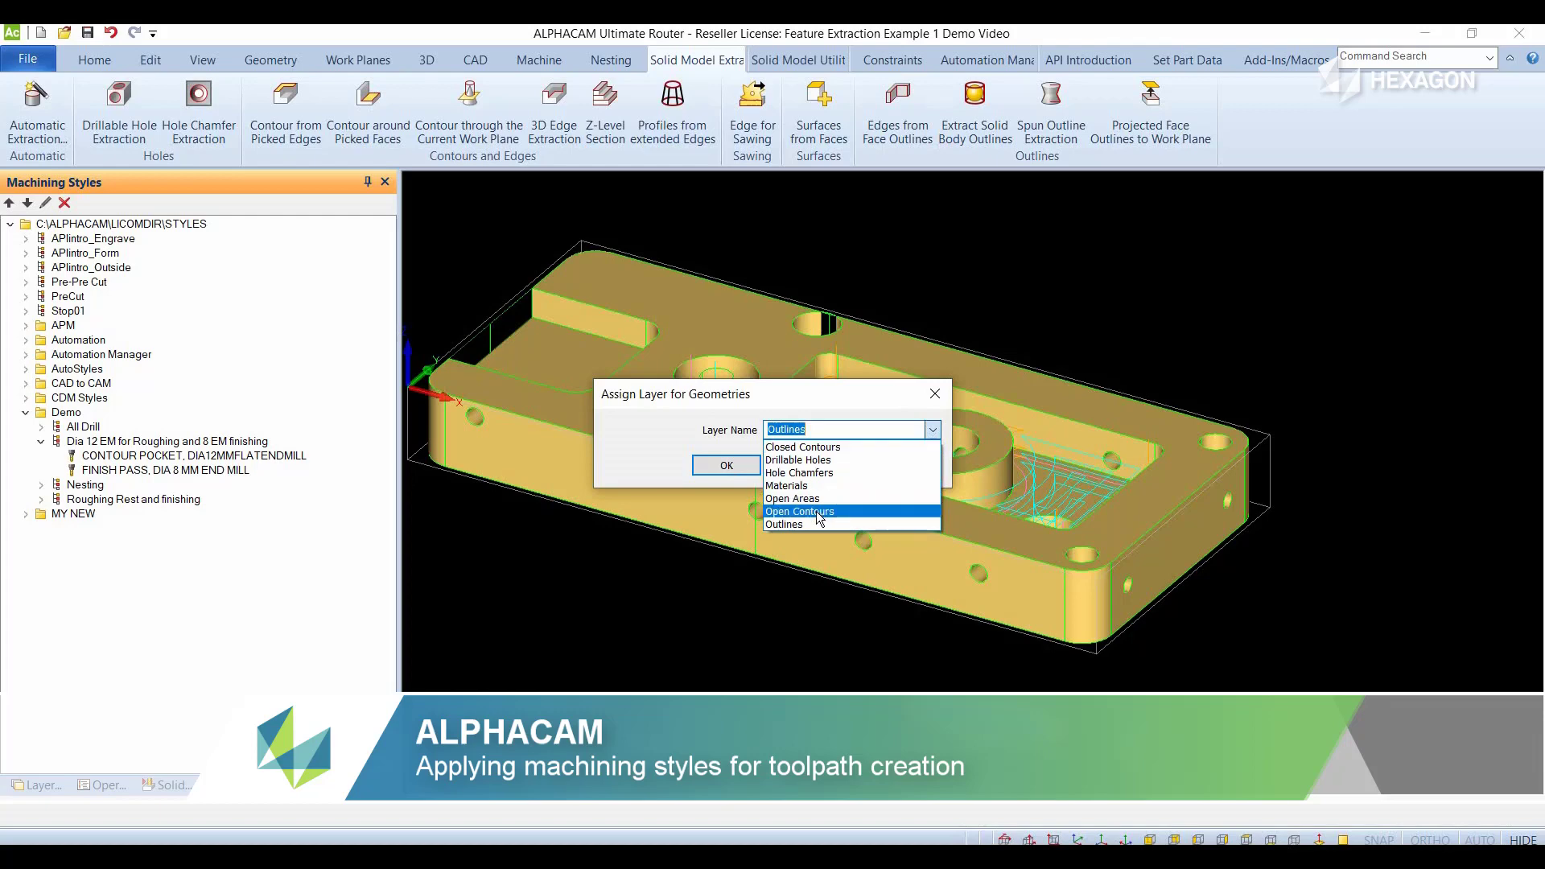
click(816, 510)
click(708, 467)
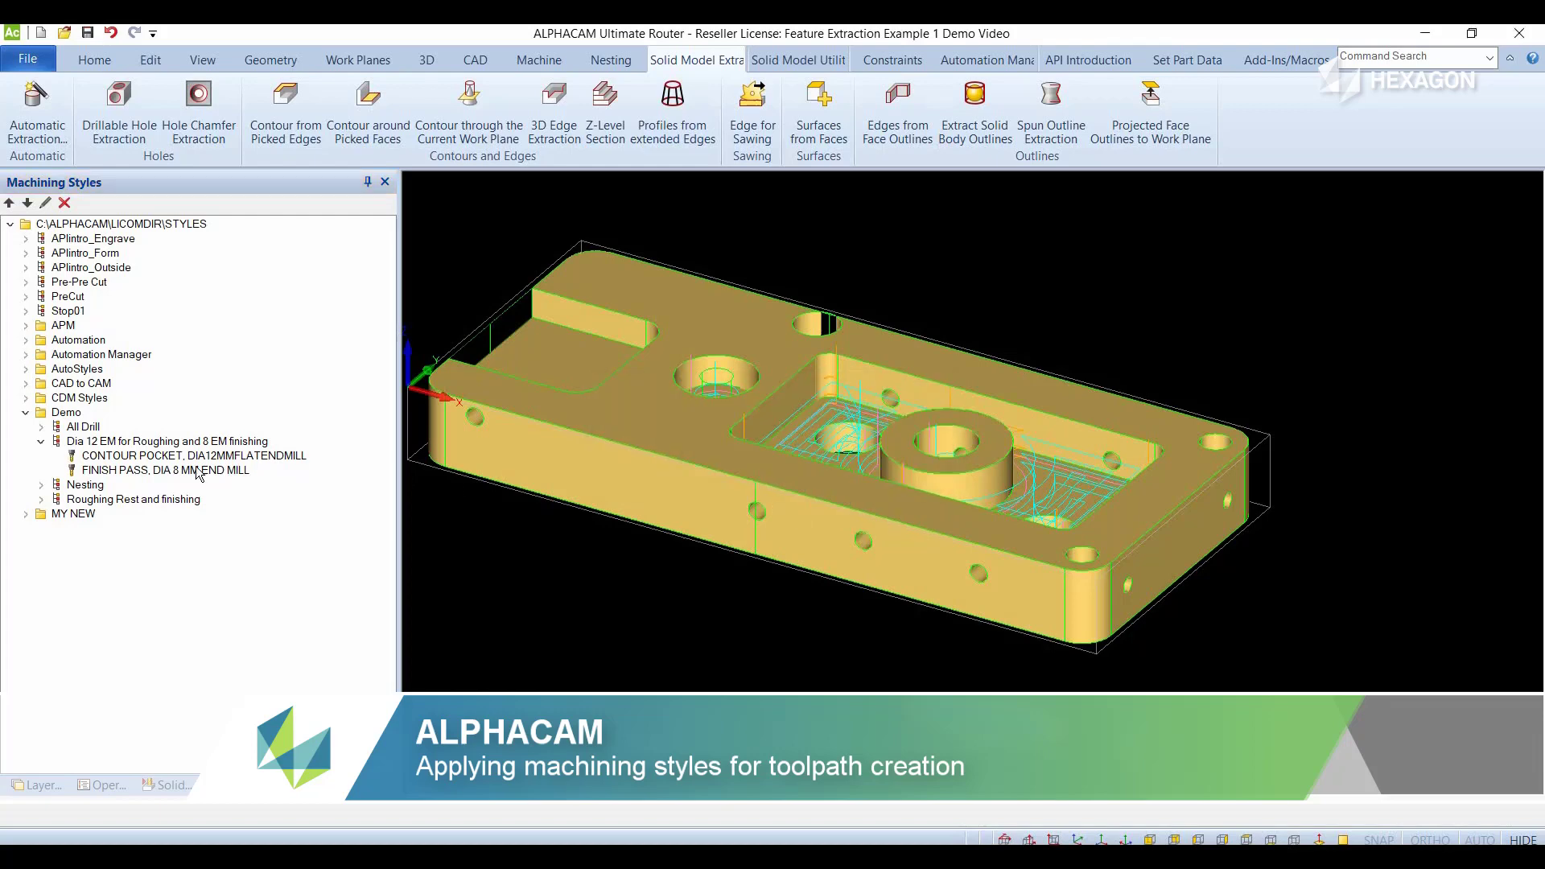
- Apply the Dia 12 EM for Roughing and 8 EM finishing style to a selected layer, choosing Open Contours
right_click(152, 443)
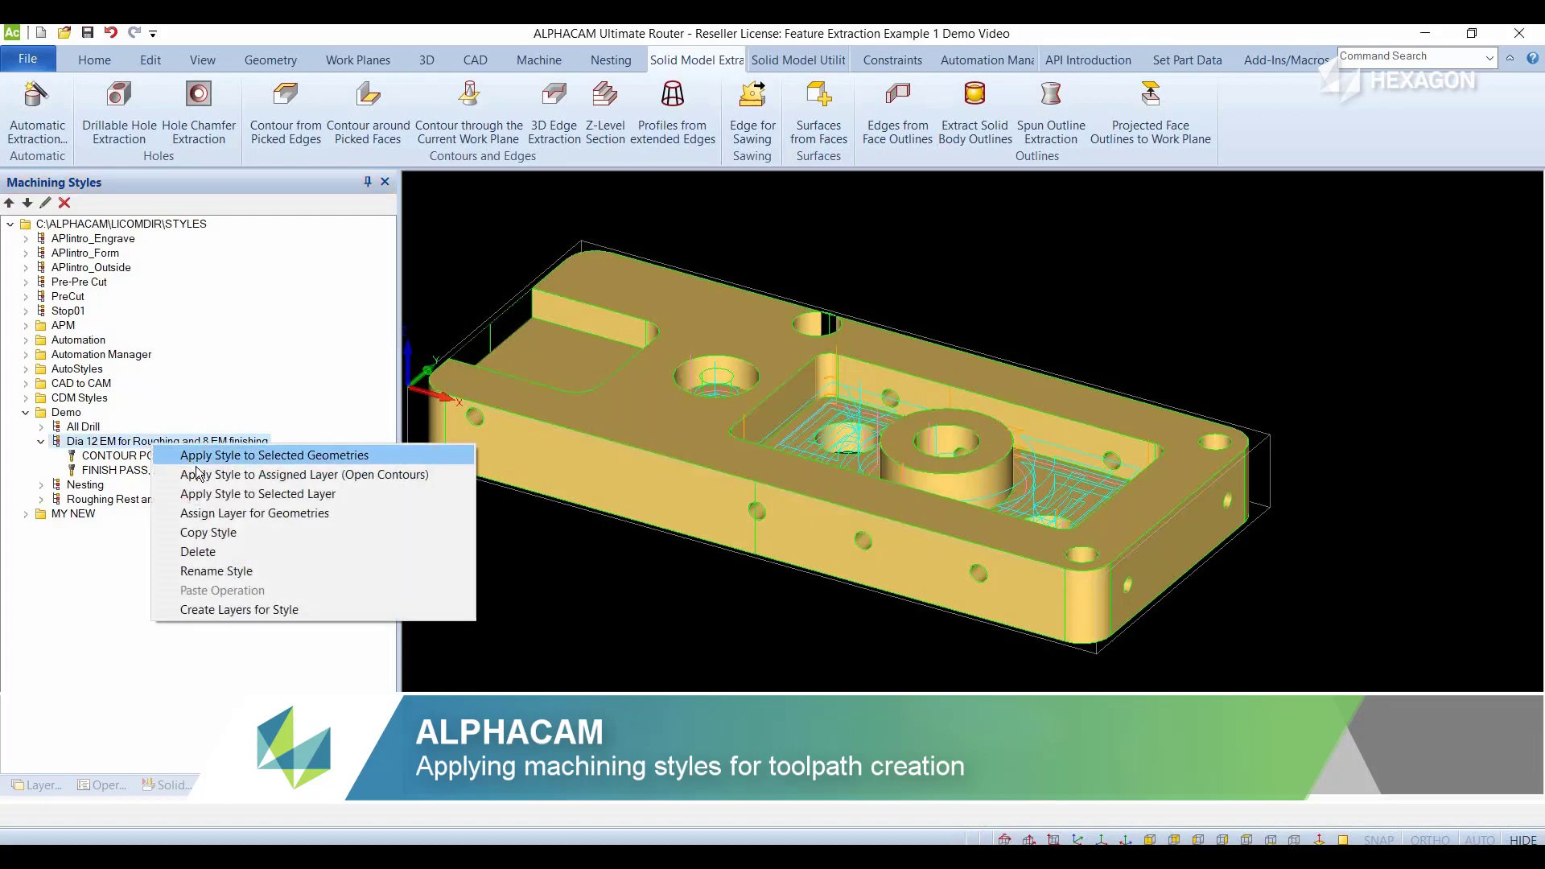
click(202, 496)
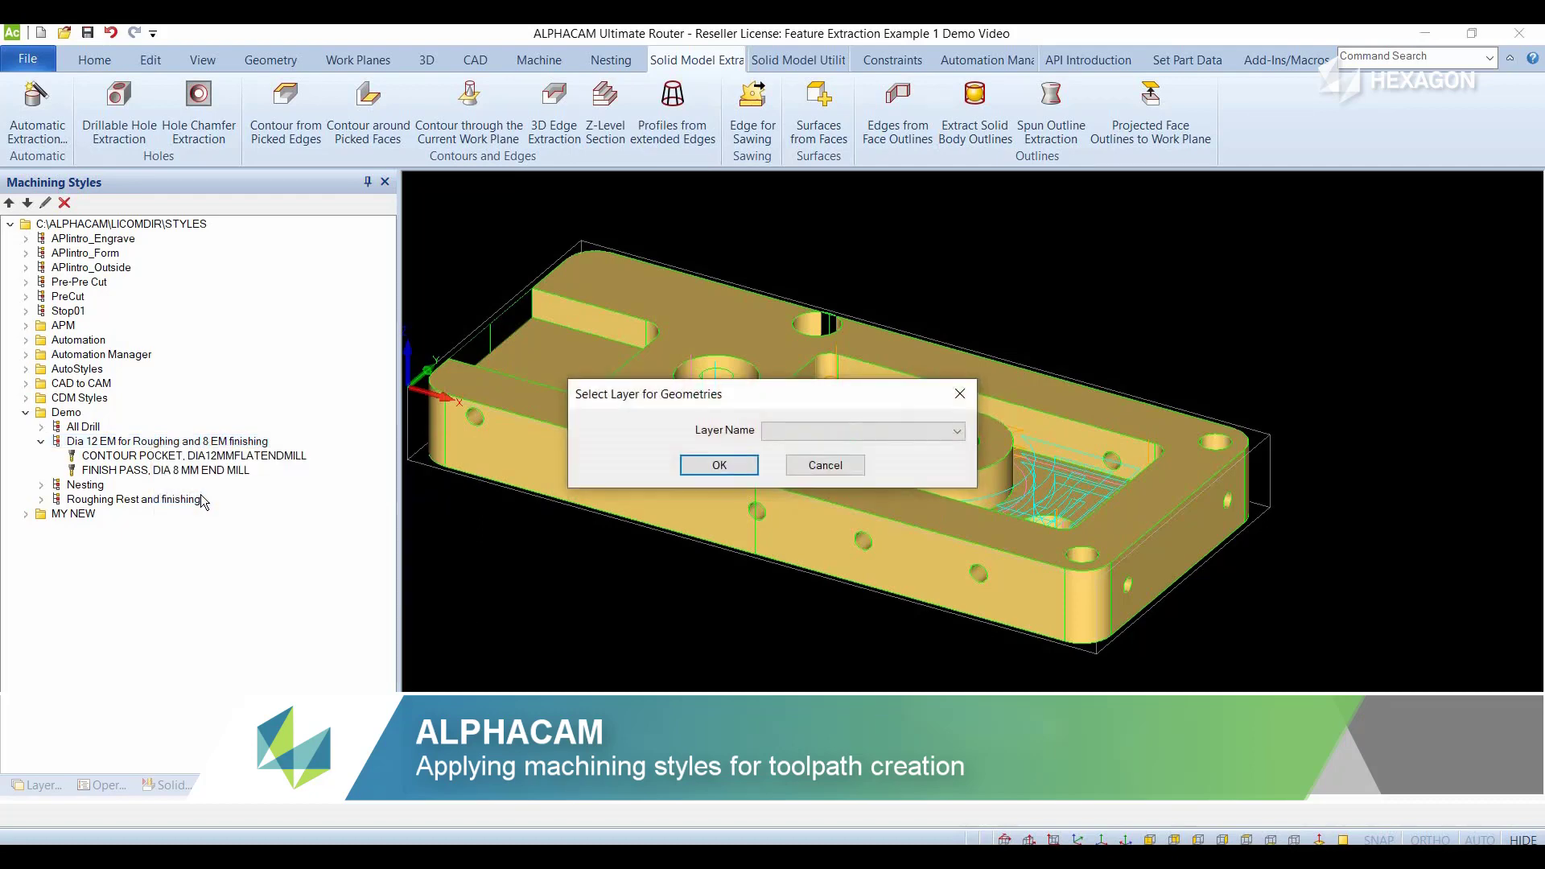
click(953, 442)
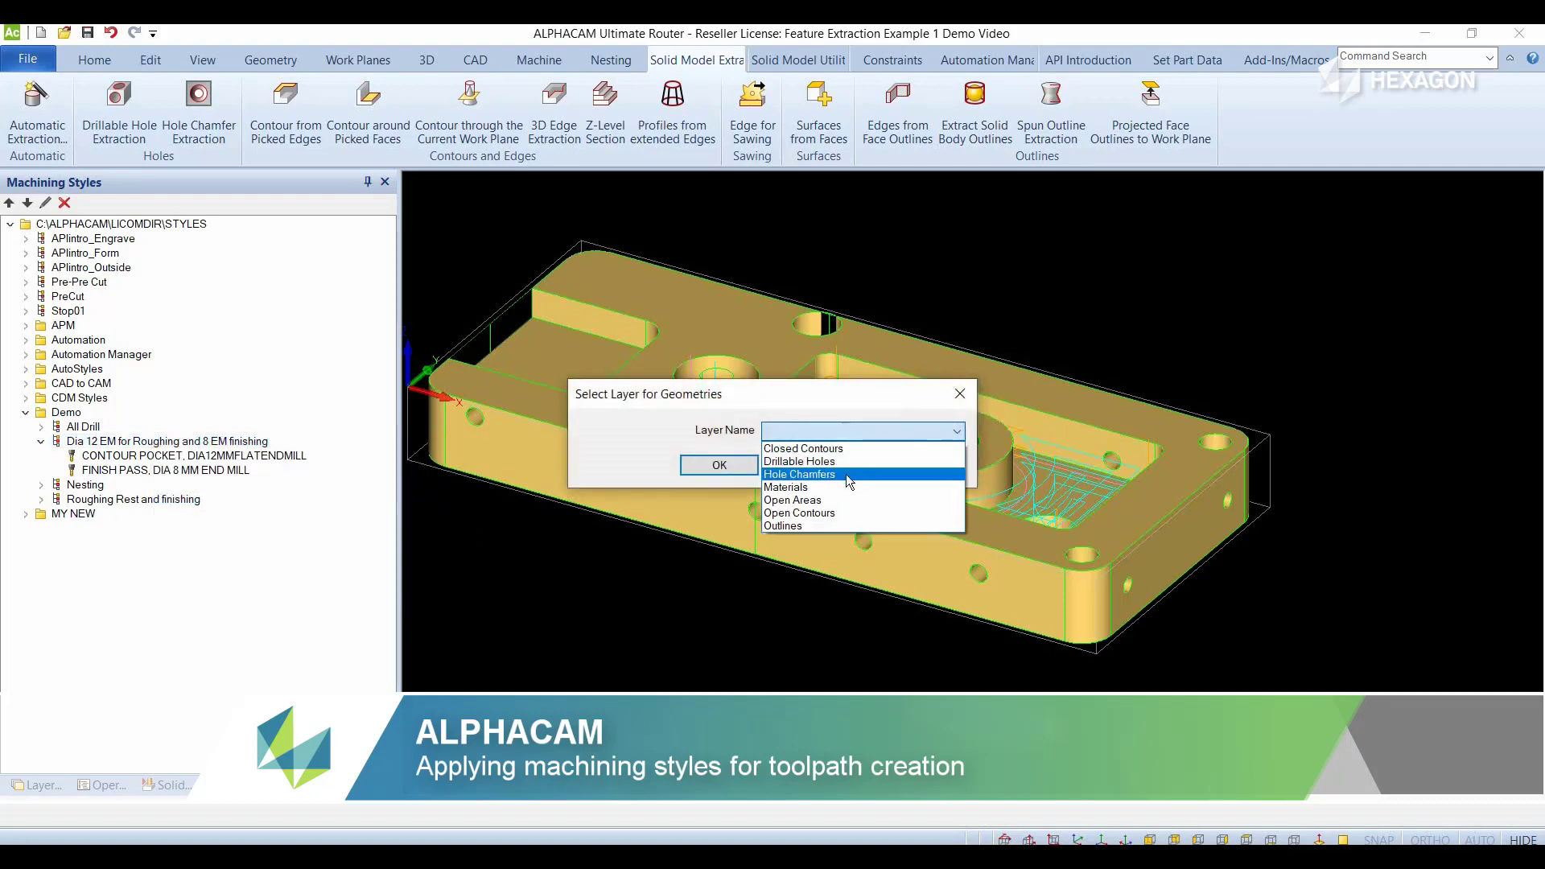
click(805, 513)
click(718, 467)
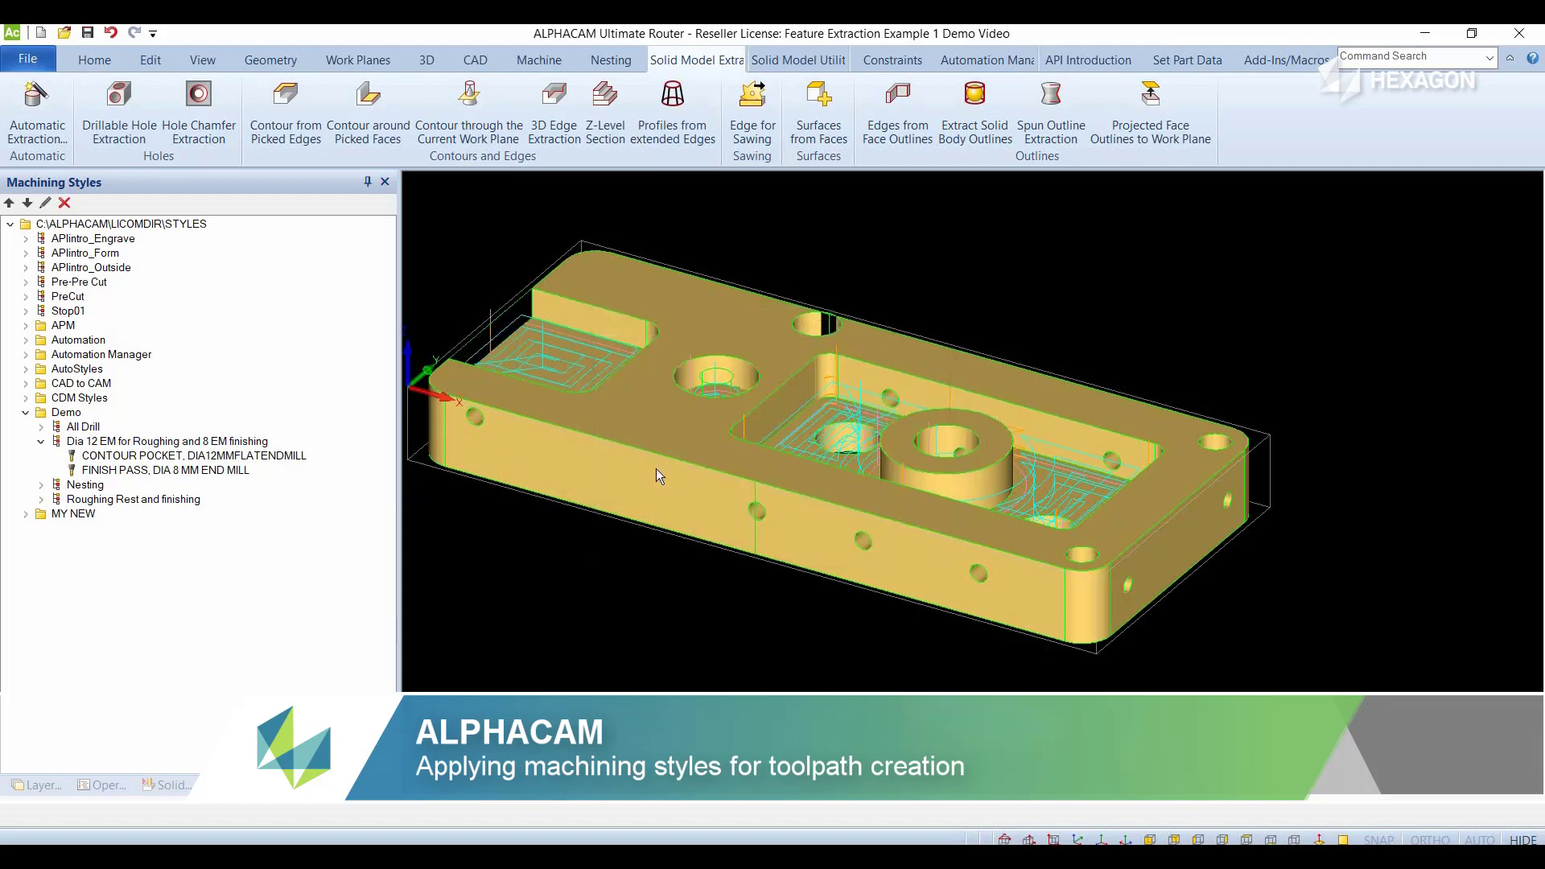
- Reassign the Dia 12 EM for Roughing and 8 EM finishing style to the Outlines layer
click(96, 443)
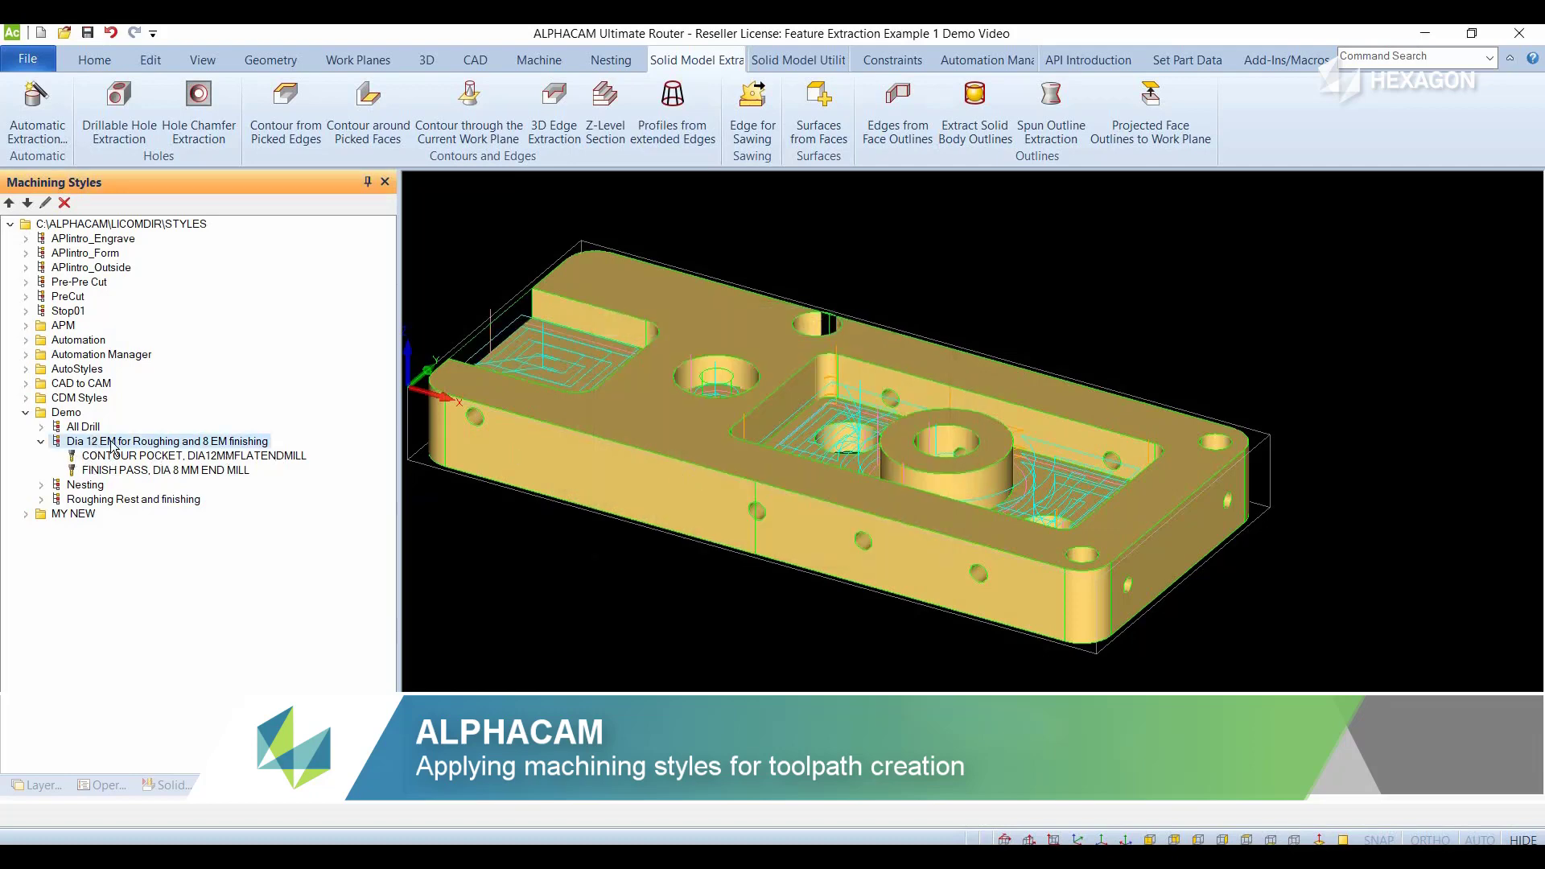
right_click(112, 443)
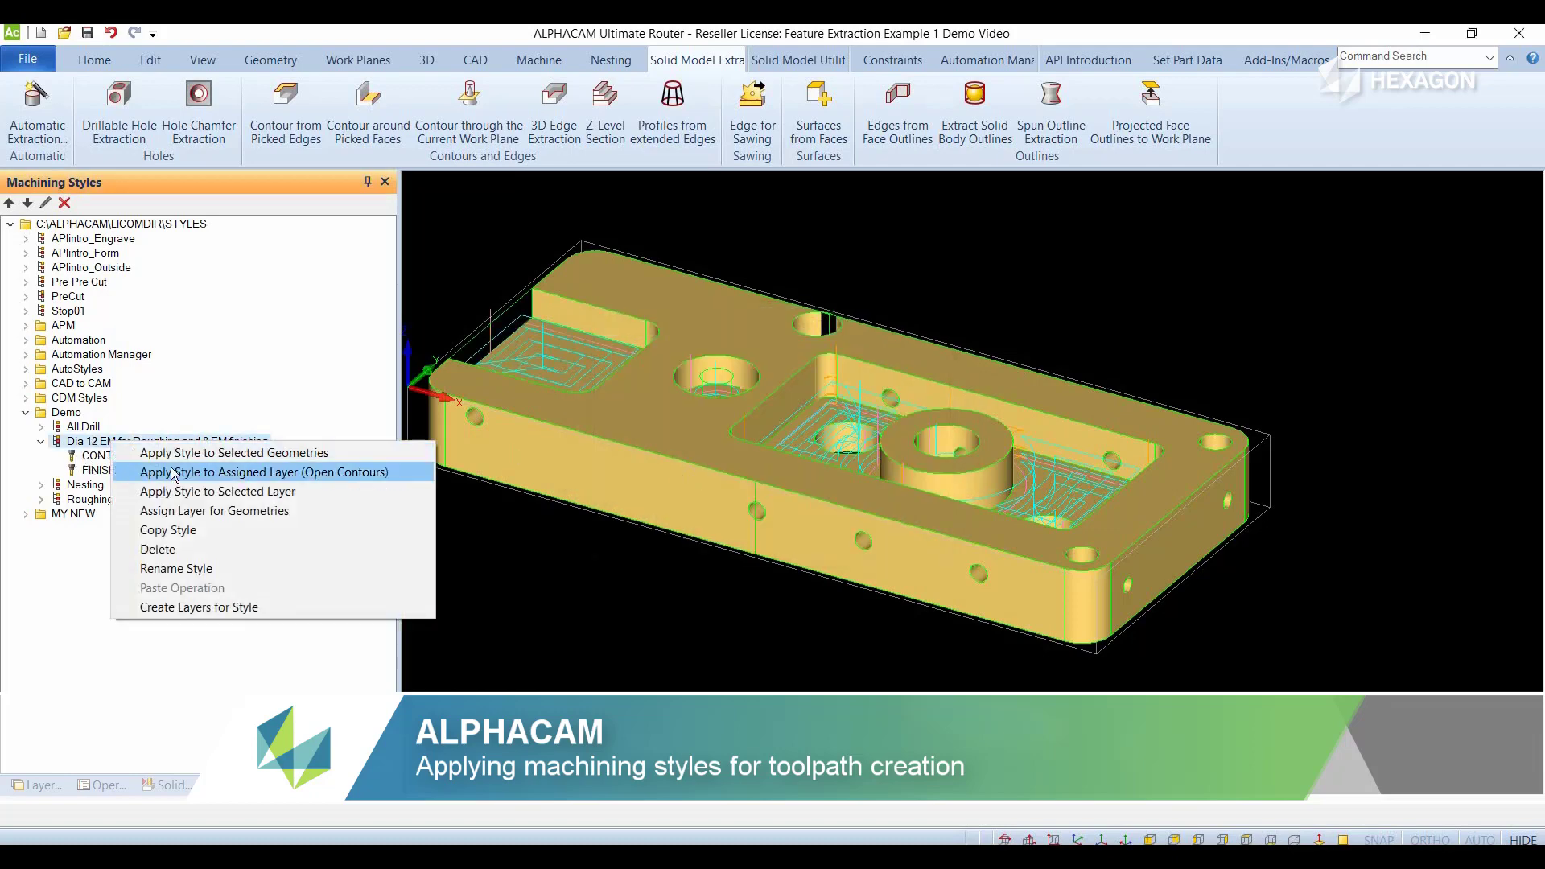
click(197, 509)
click(933, 430)
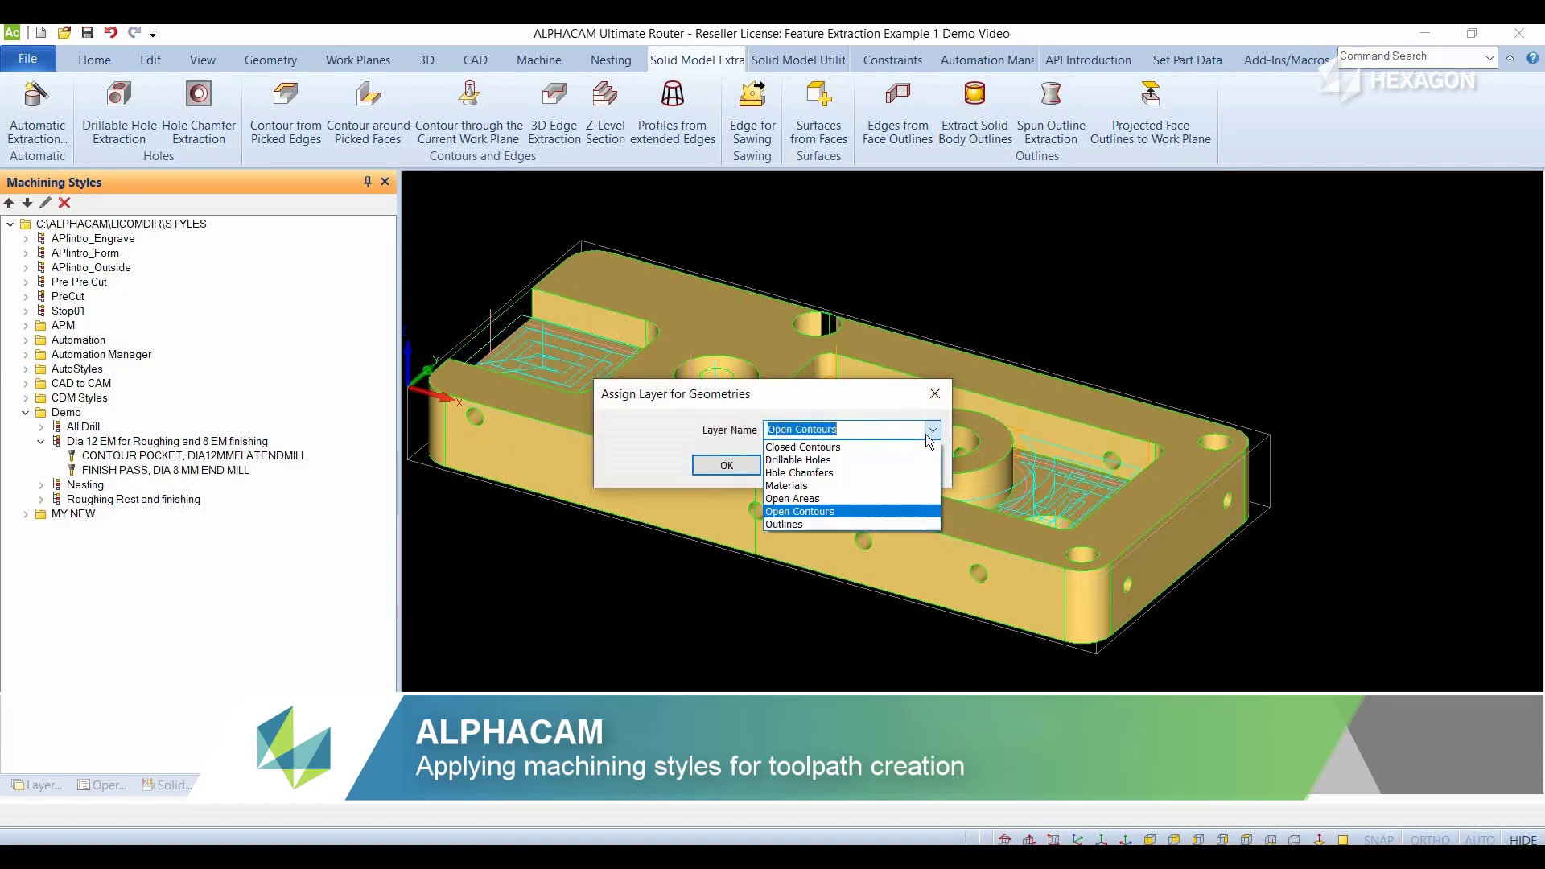
click(796, 525)
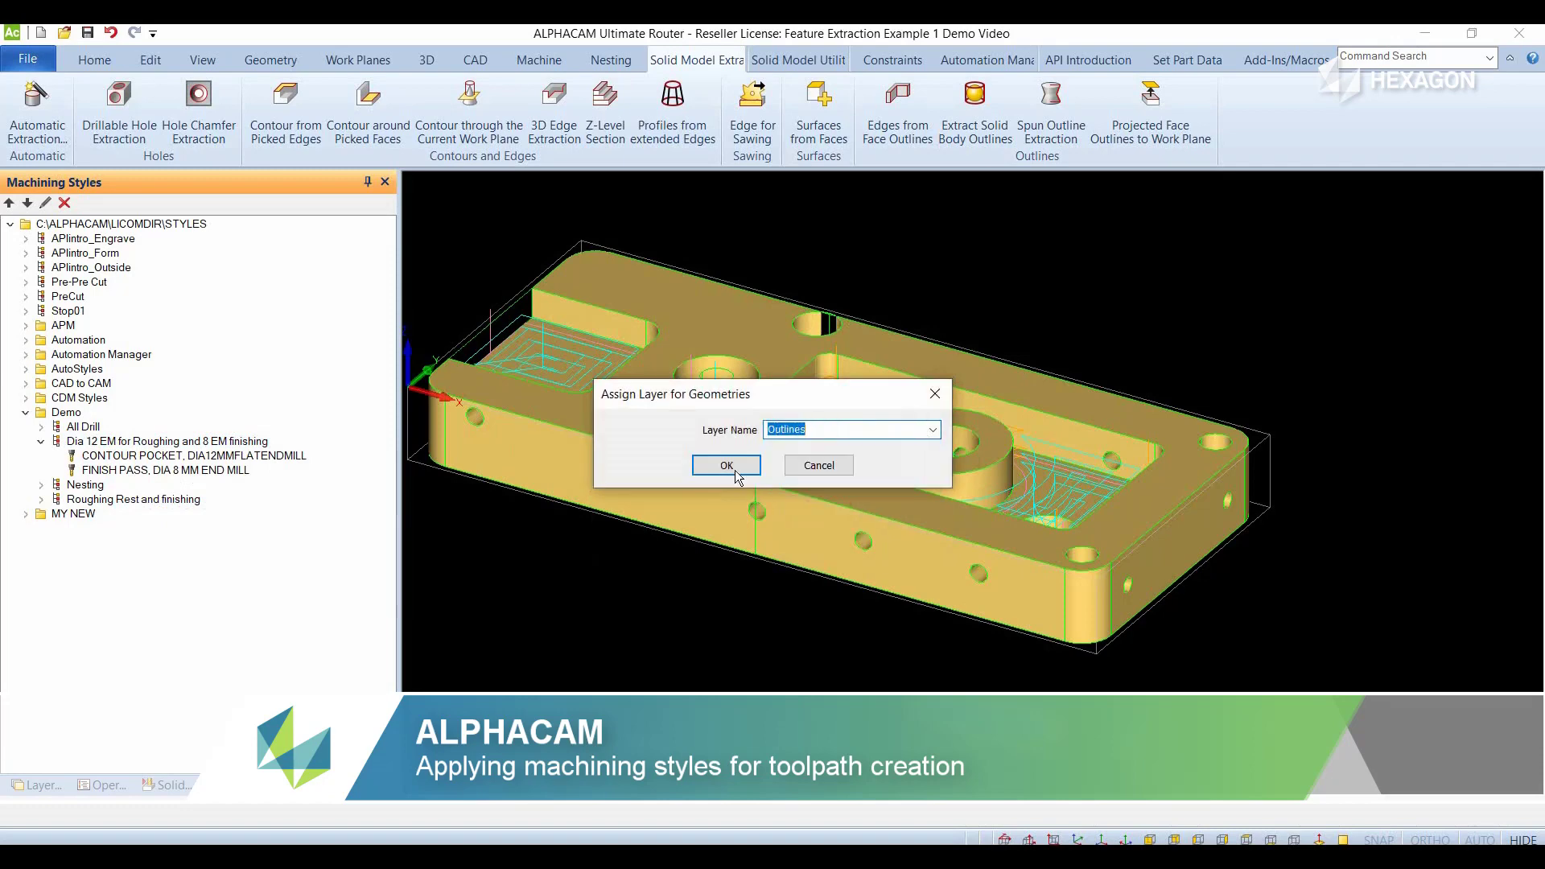
click(735, 470)
- Apply the Dia 12 EM for Roughing and 8 EM finishing style to its assigned Outlines layer
right_click(169, 447)
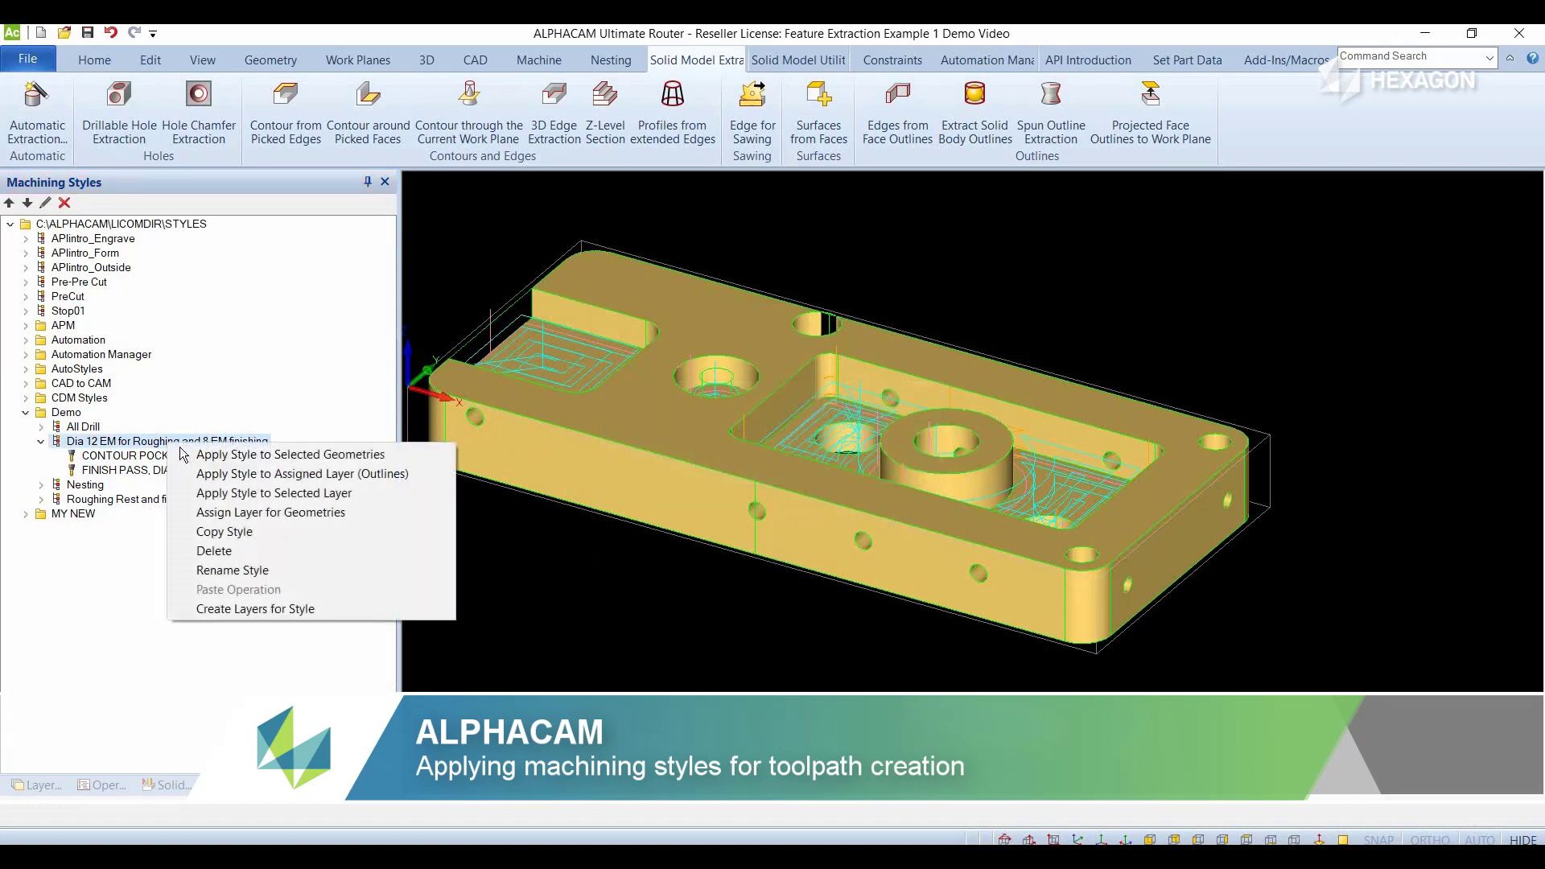
click(291, 475)
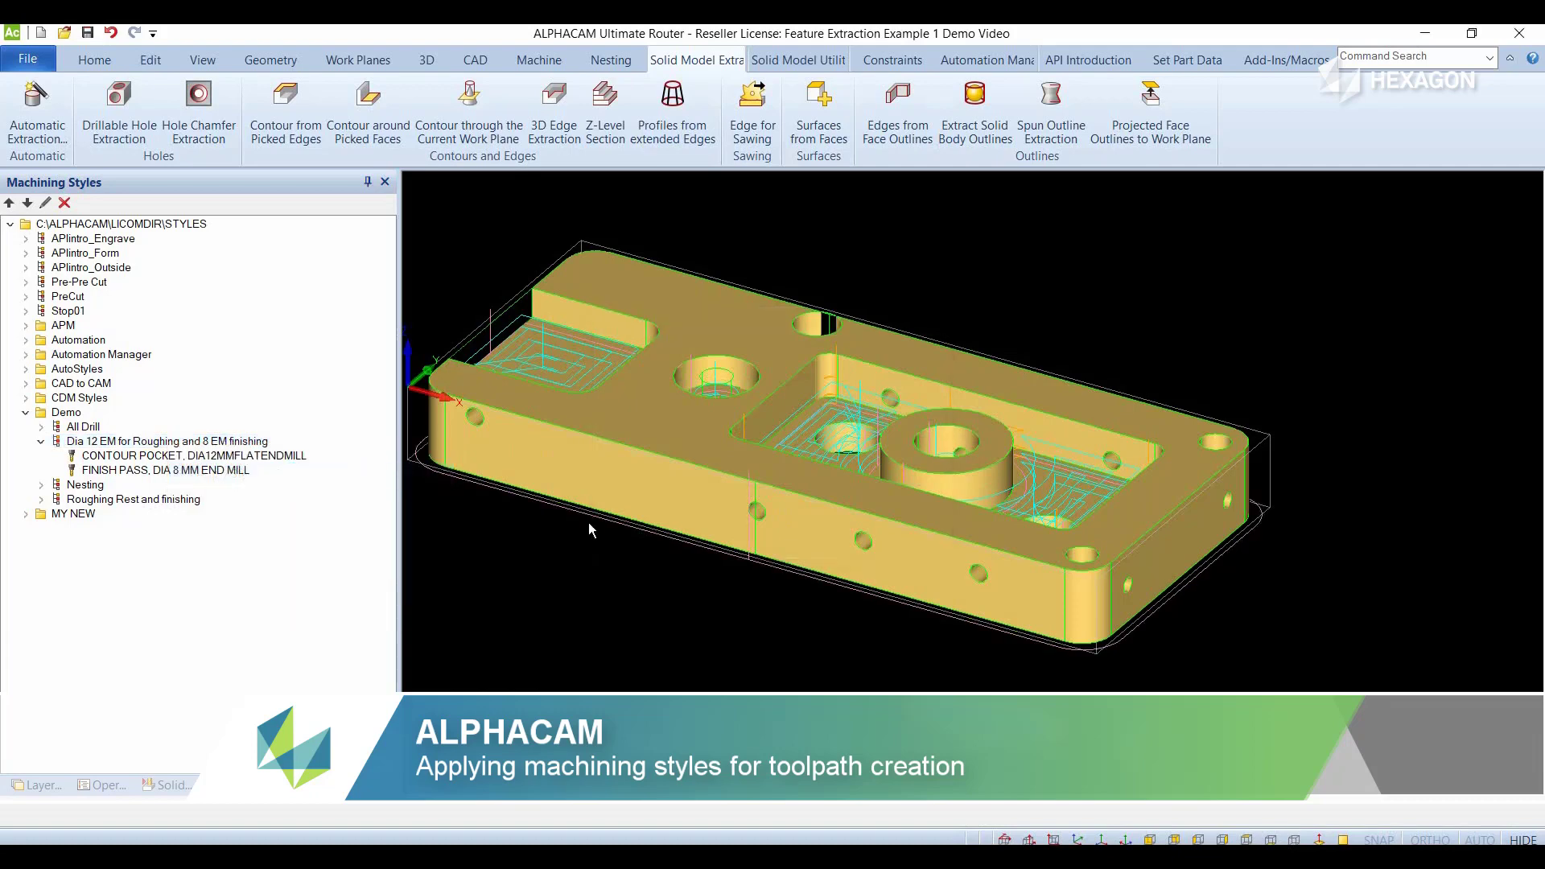
scroll(588, 523, down, 2)
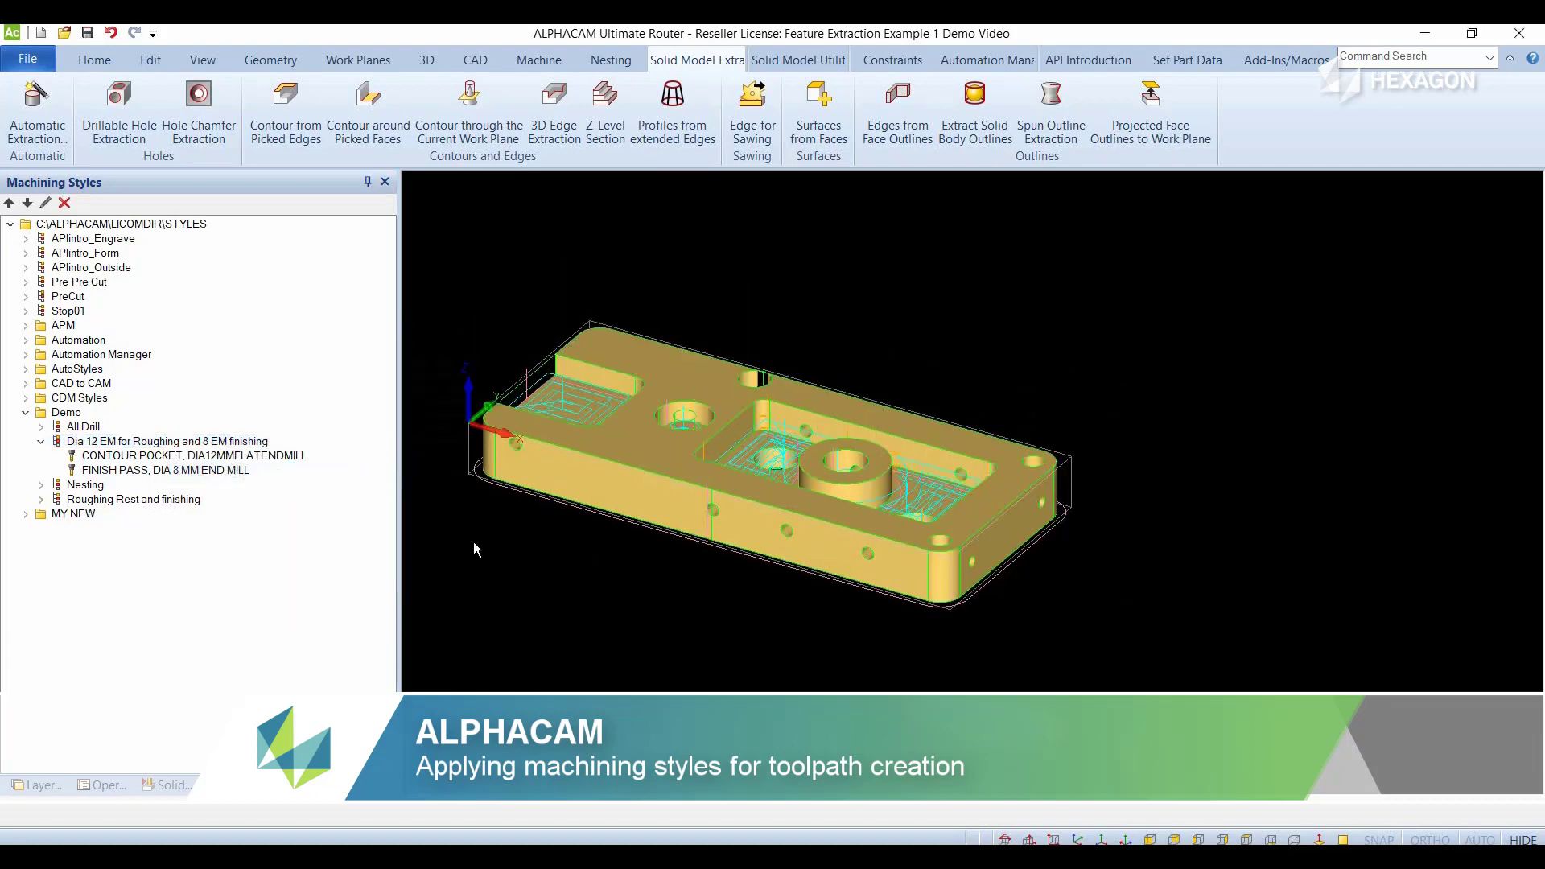
- Collapse the Dia 12 EM for Roughing and 8 EM finishing style, expand All Drill and assign the Drillable Holes layer to it
click(41, 442)
click(80, 426)
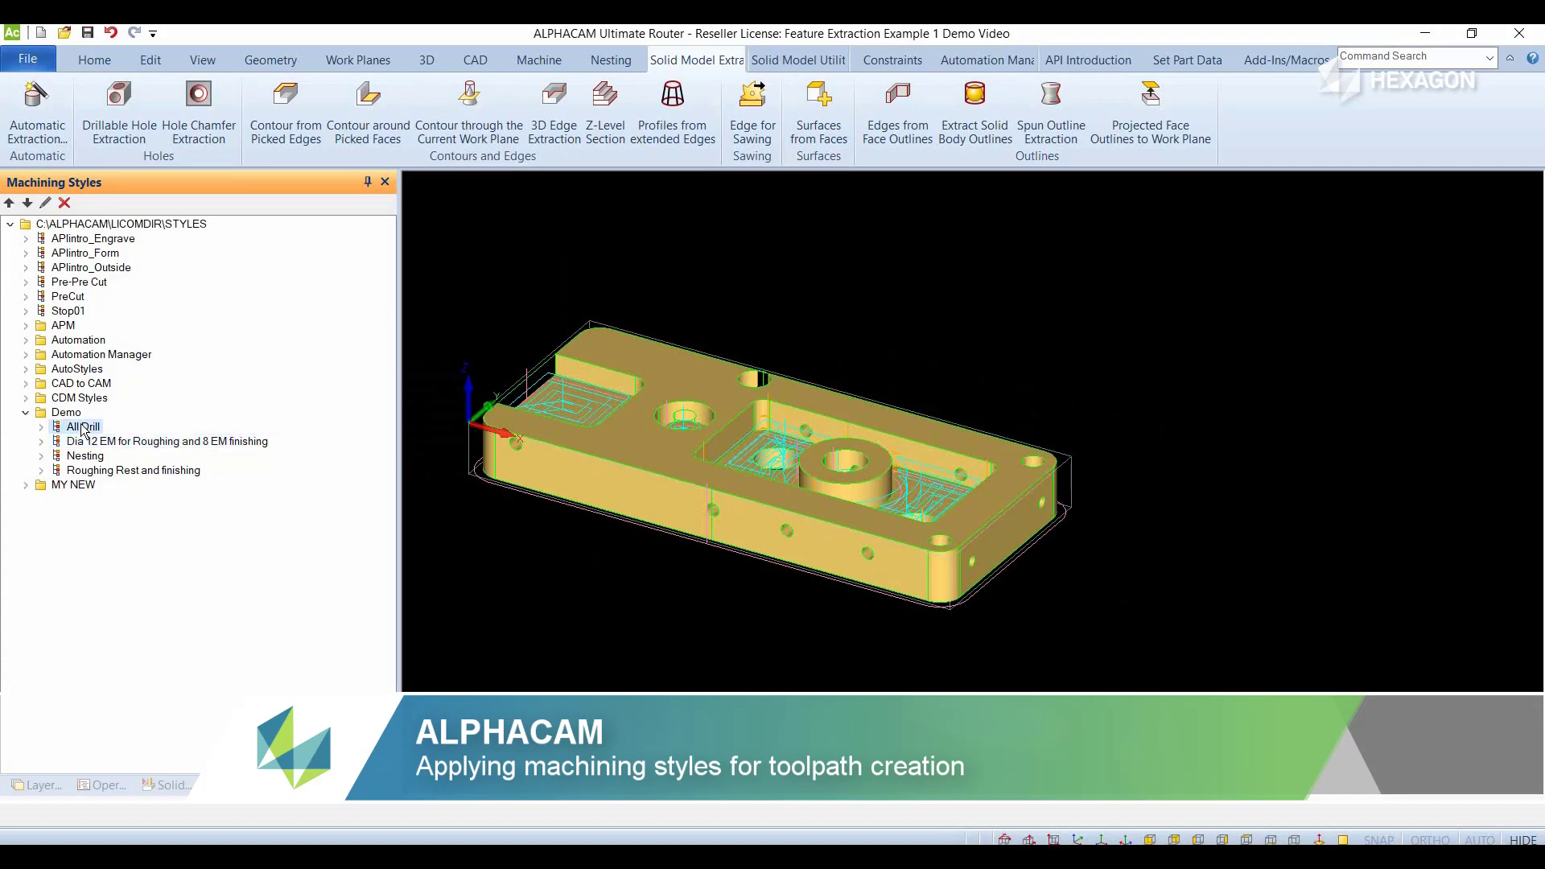
click(42, 428)
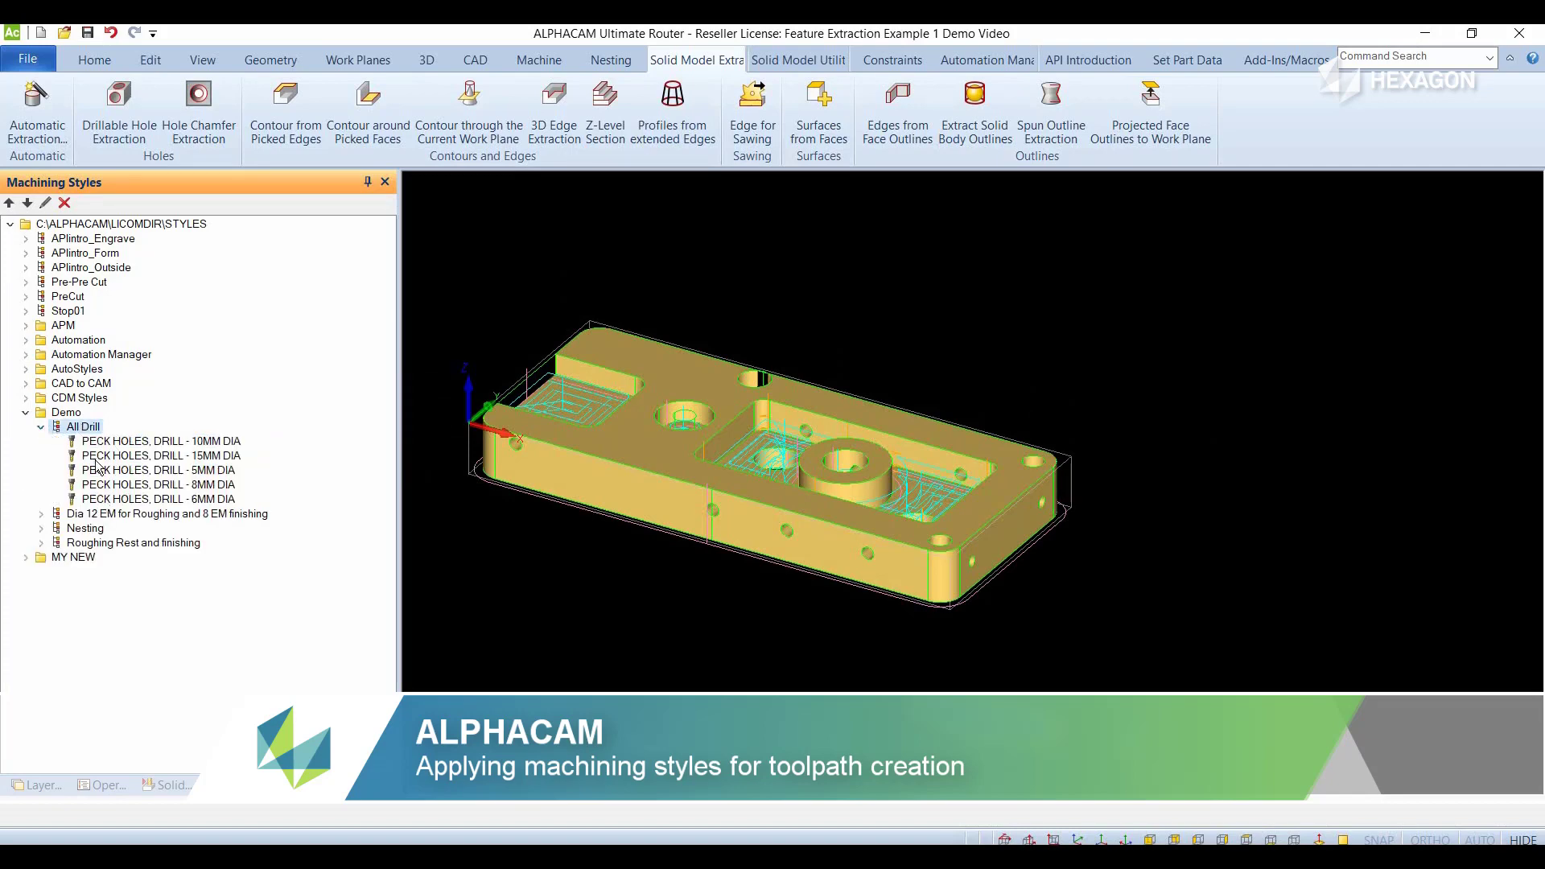
right_click(94, 433)
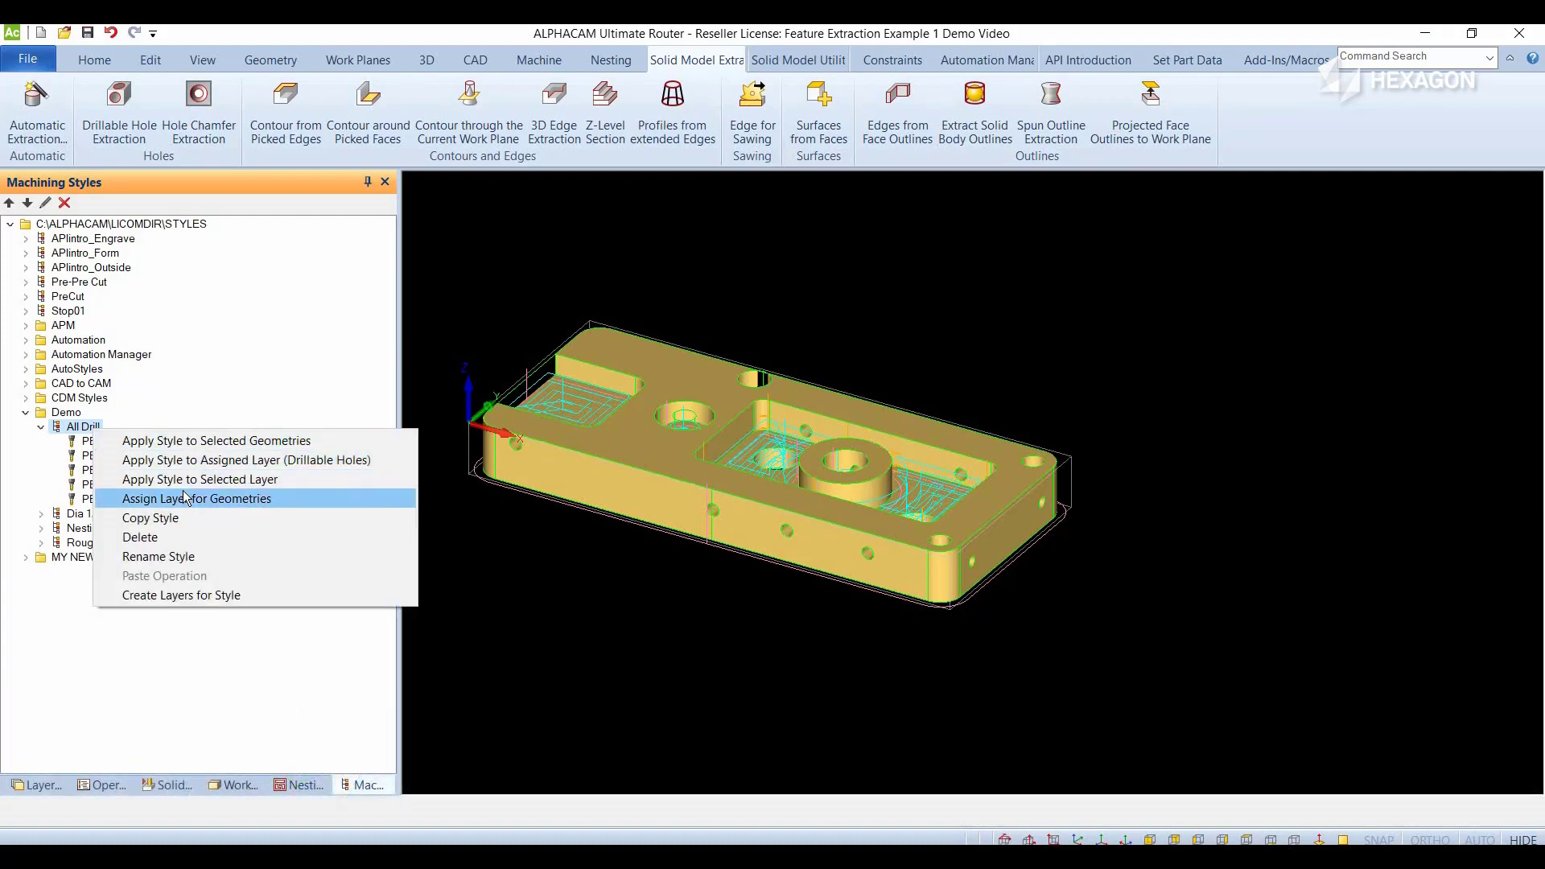
click(187, 500)
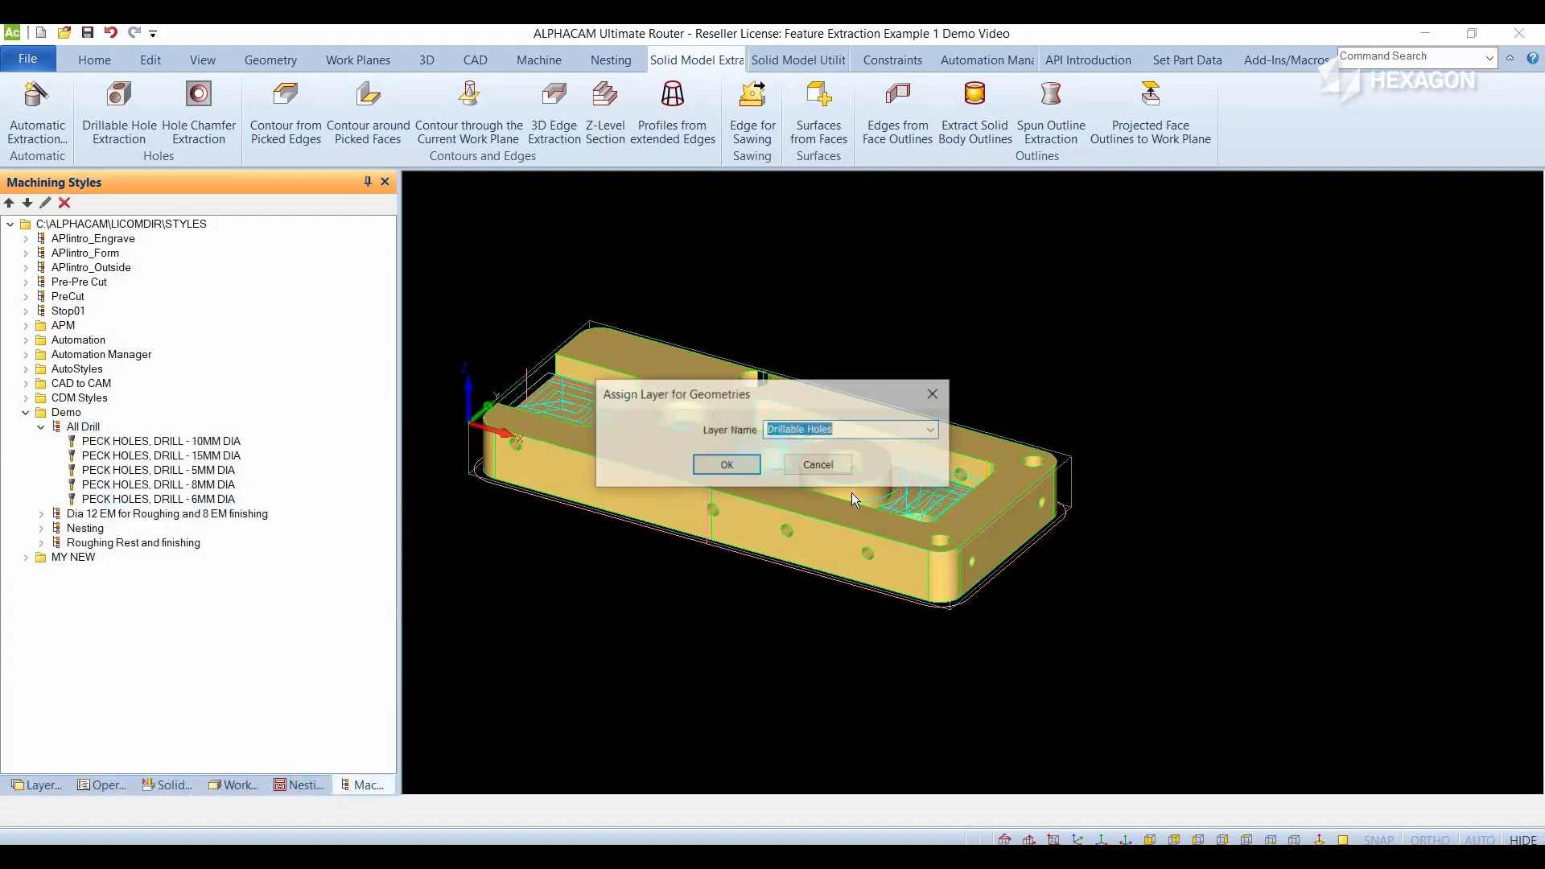
click(932, 430)
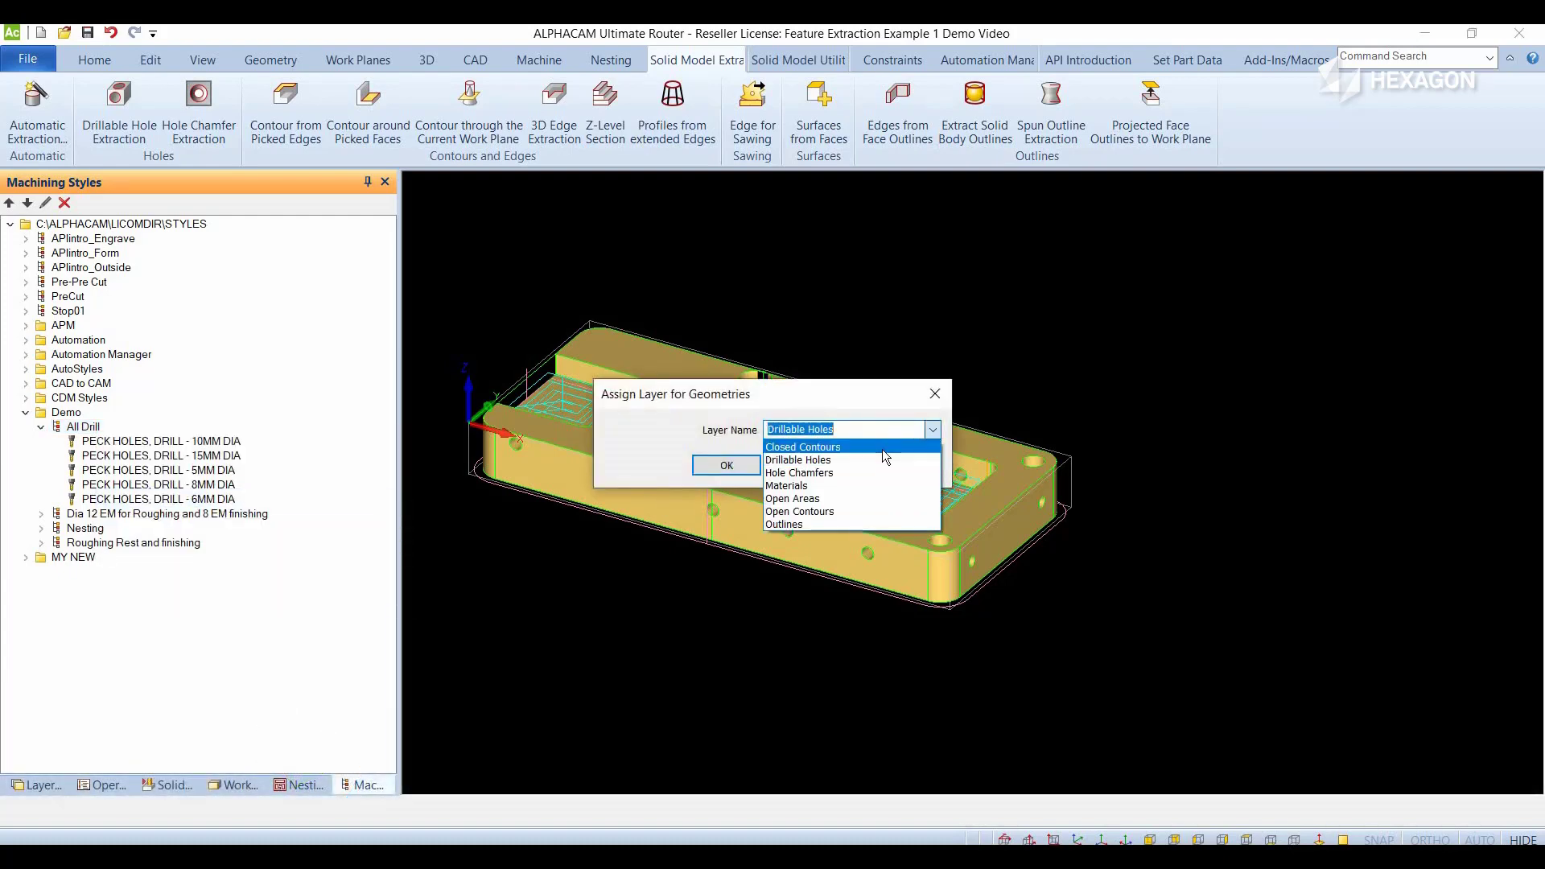
click(834, 461)
click(727, 466)
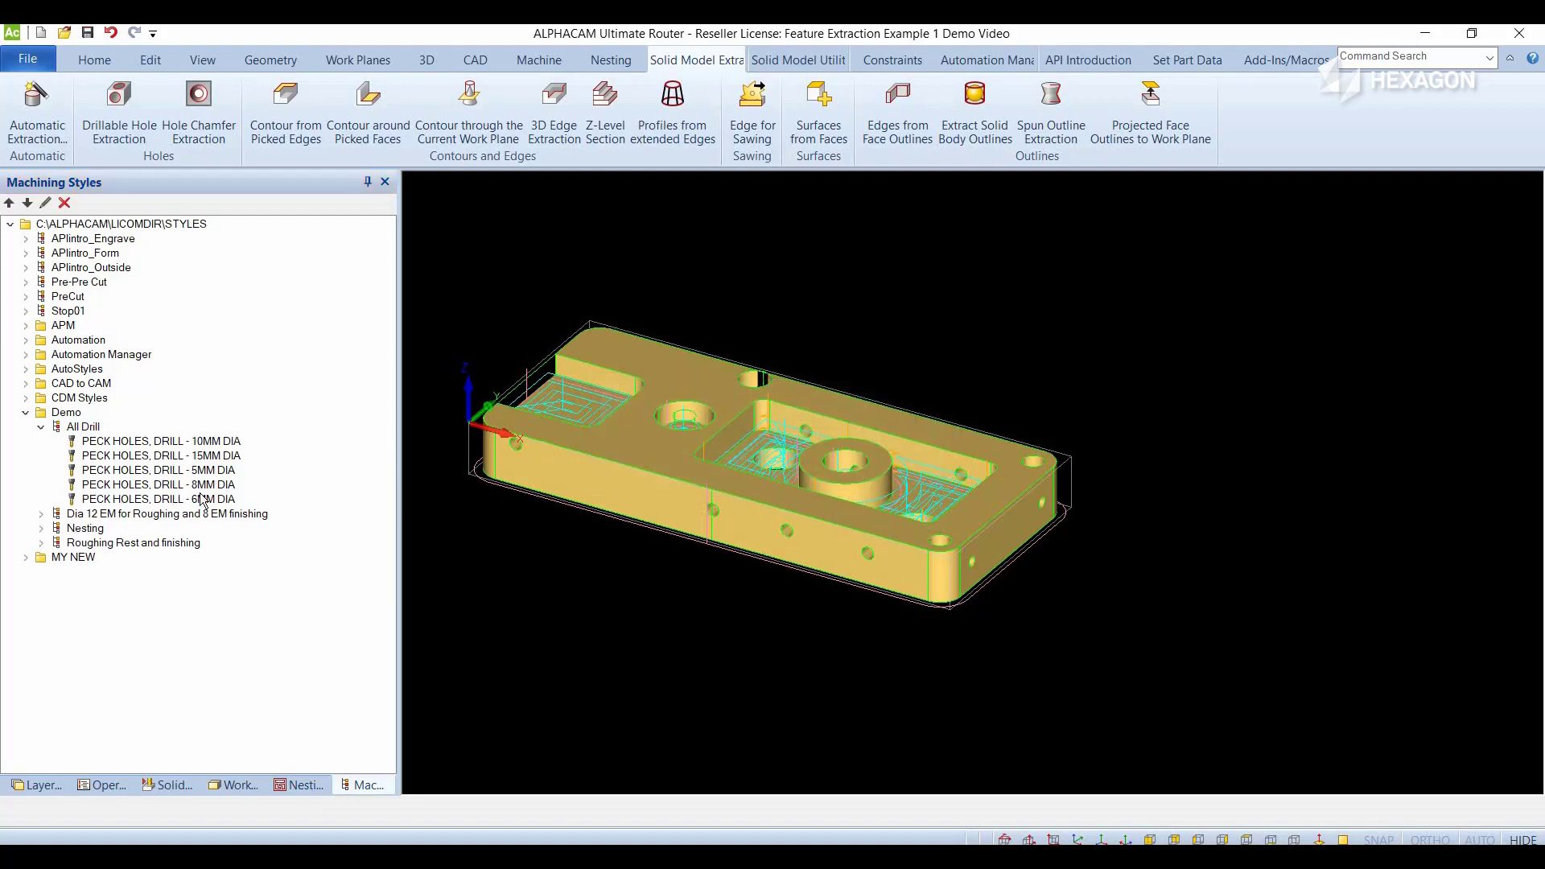
- Apply the All Drill style to its assigned Drillable Holes layer to create the drilling toolpaths
right_click(90, 428)
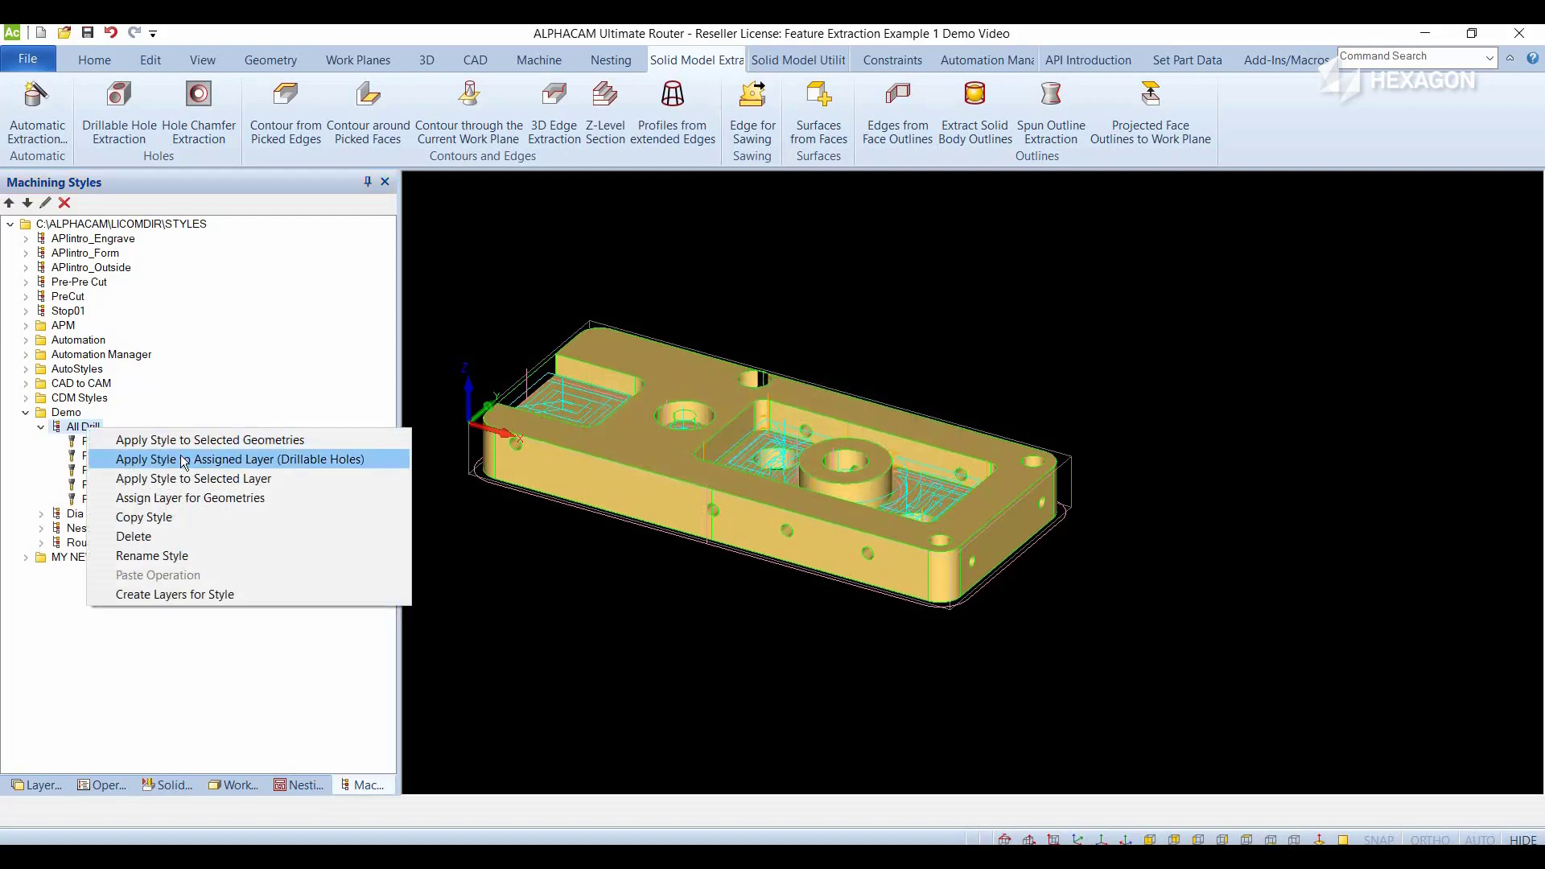
click(183, 460)
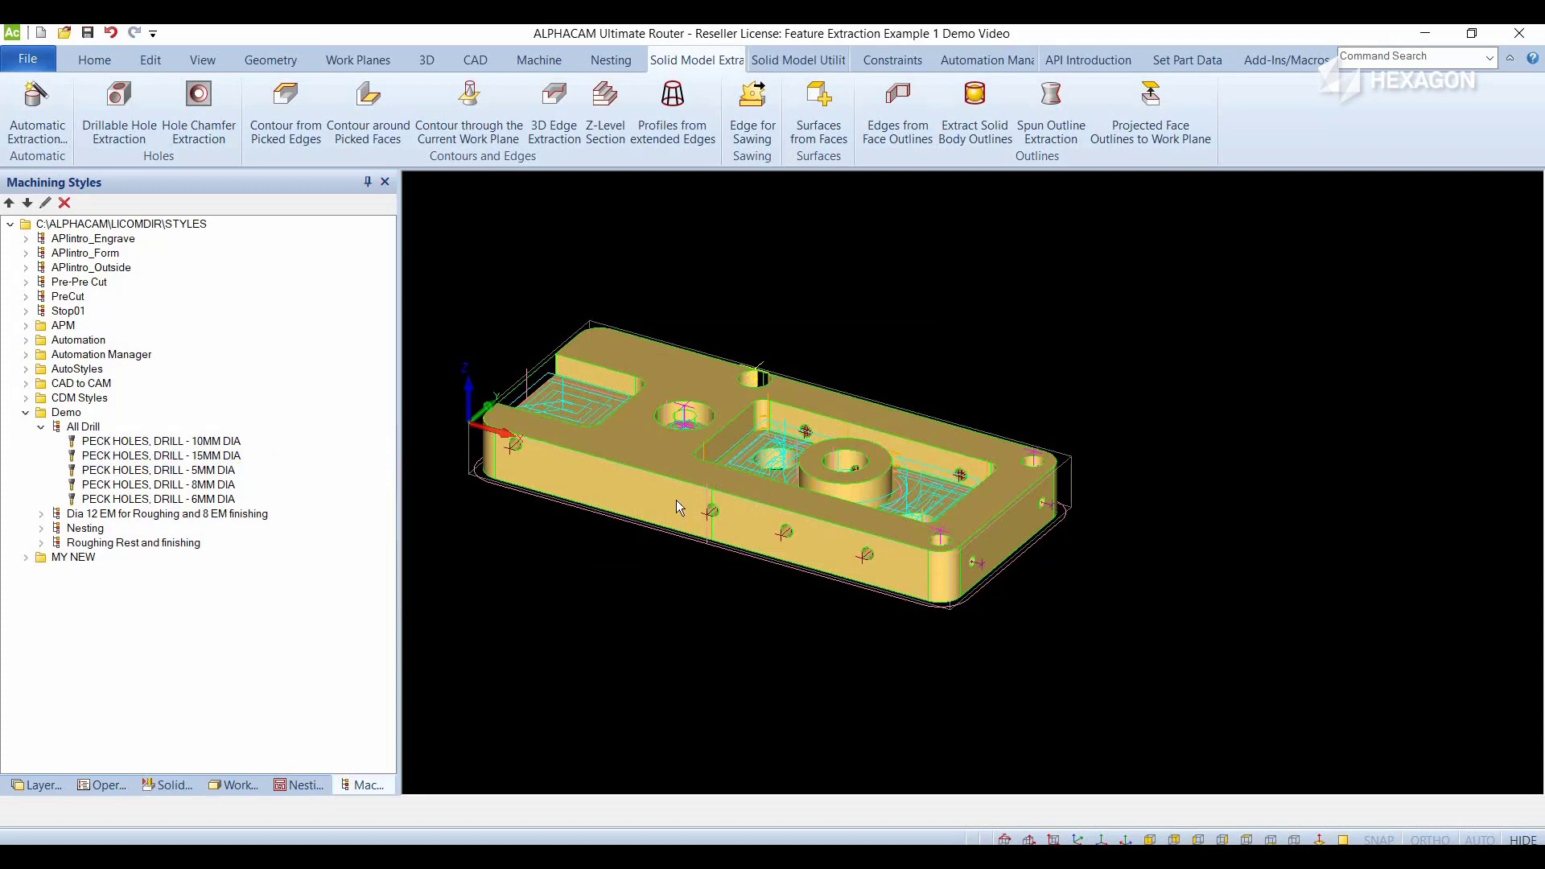
scroll(676, 499, up, 3)
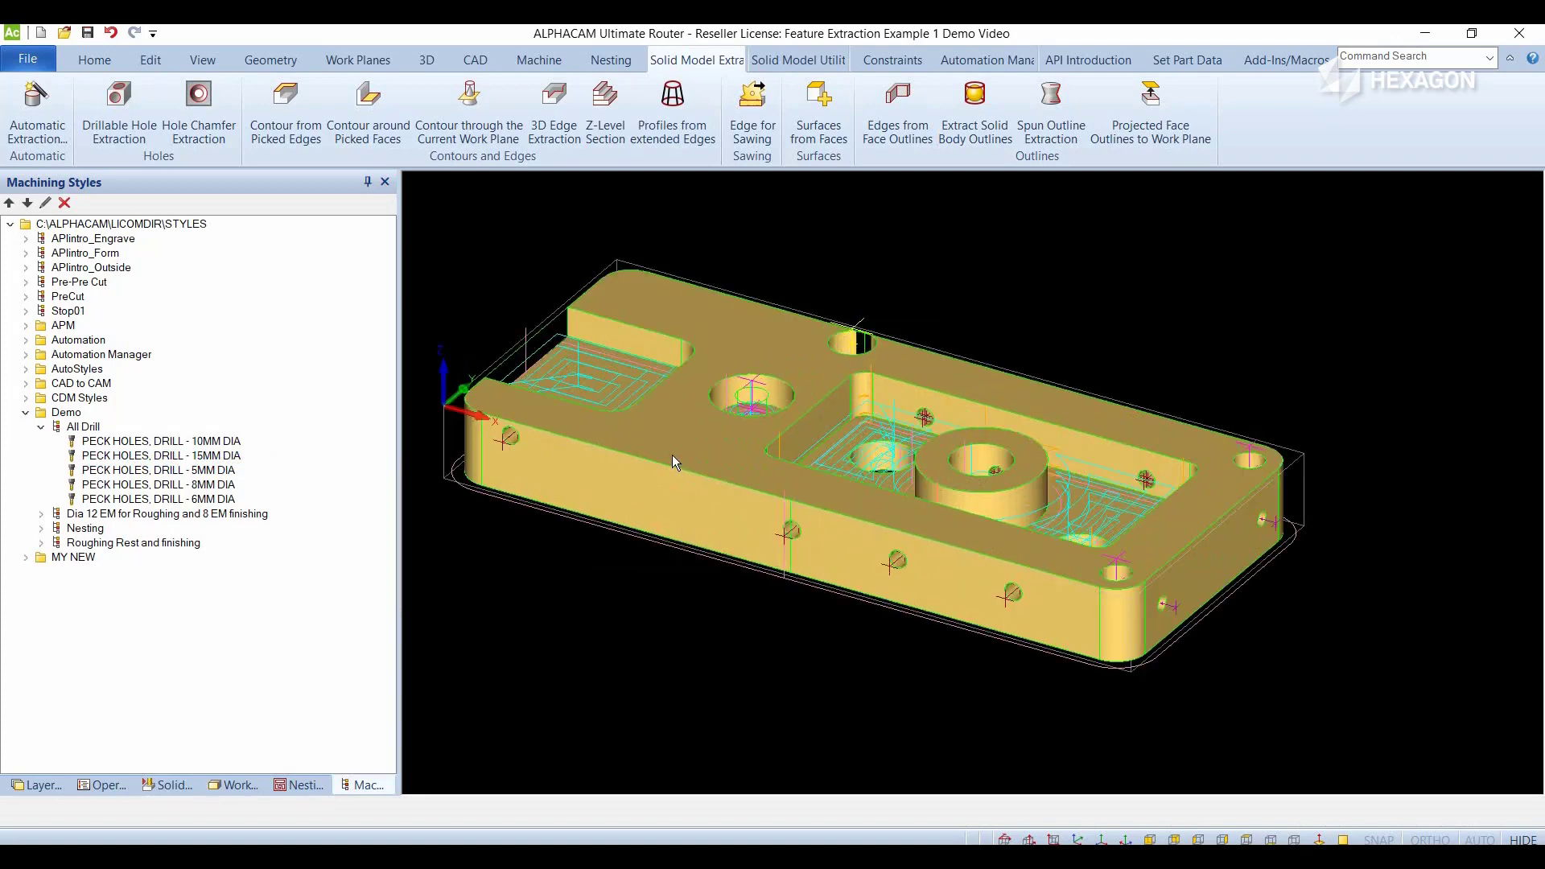
scroll(673, 456, down, 2)
middle_drag(673, 455, 752, 491)
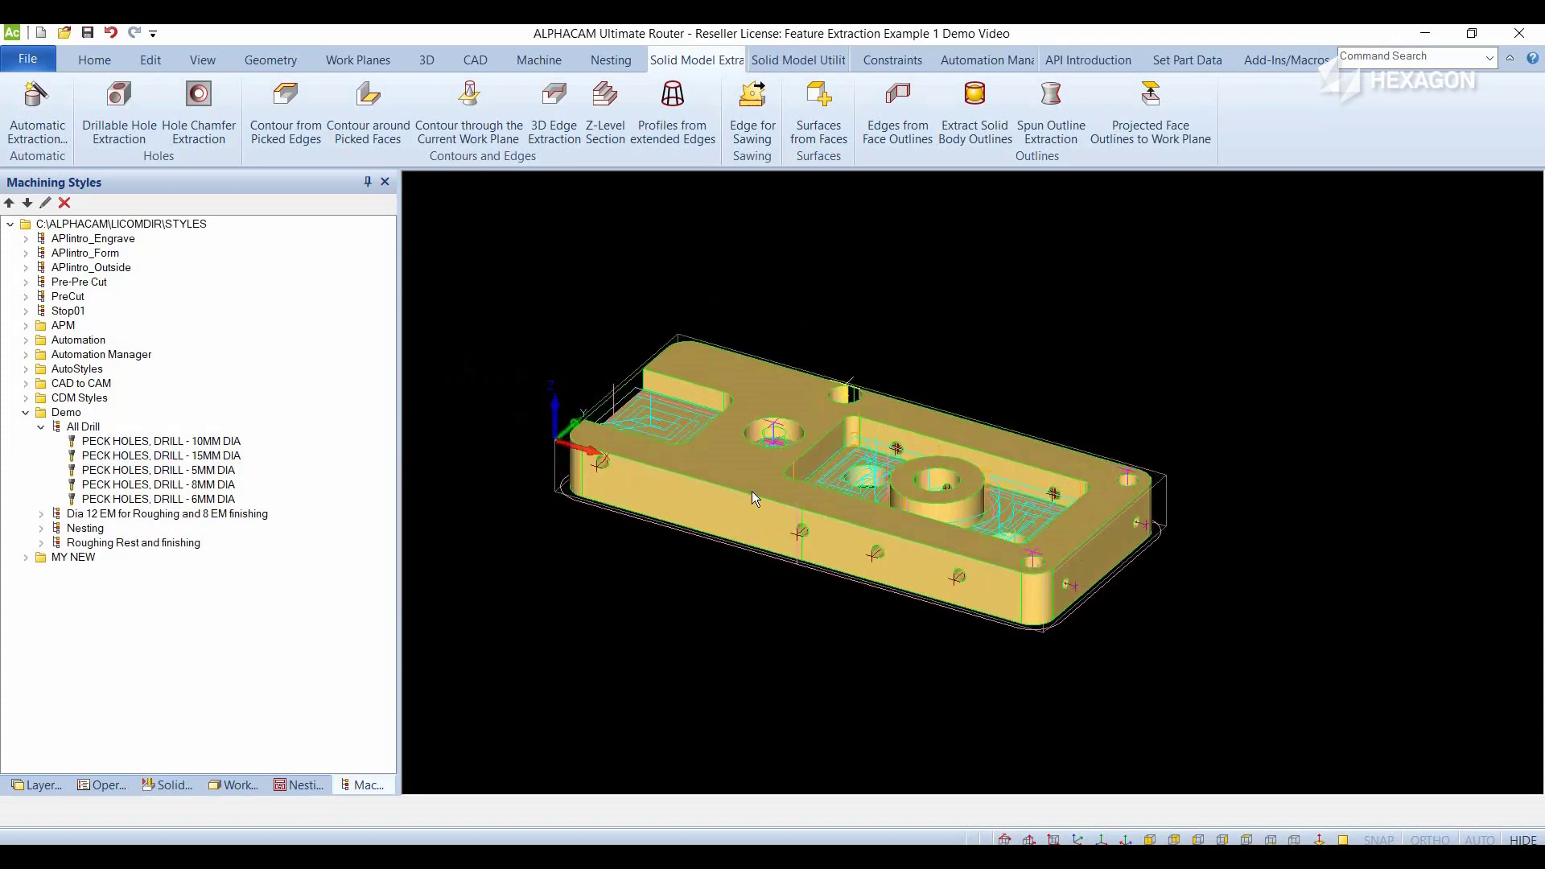
- Start a solid simulation of the part at reduced speed and play the first operation in Operation by Operation mode
click(169, 785)
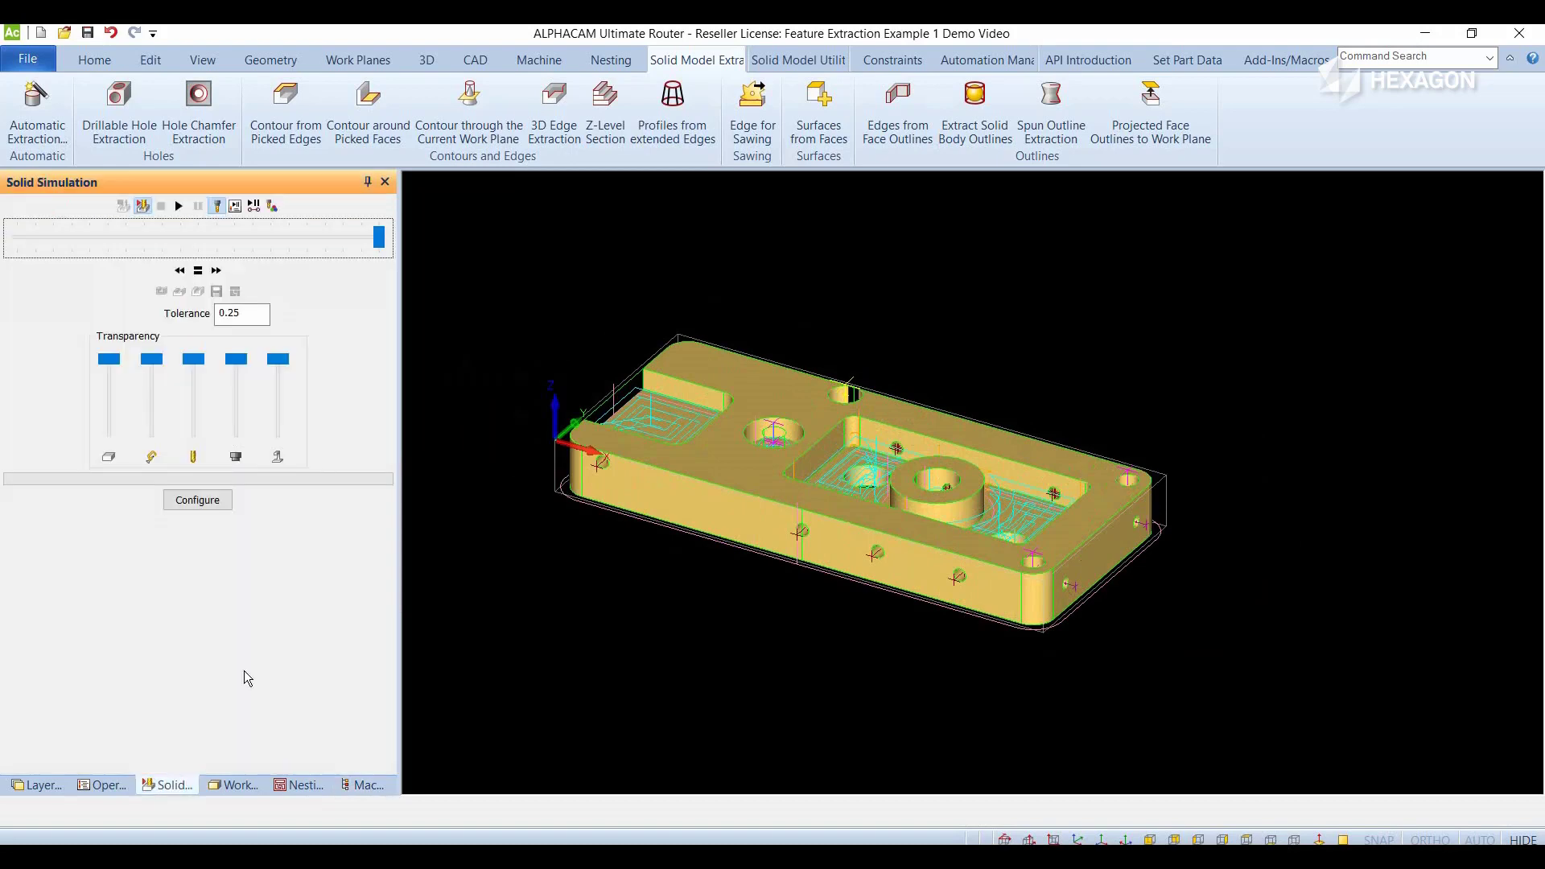
click(145, 208)
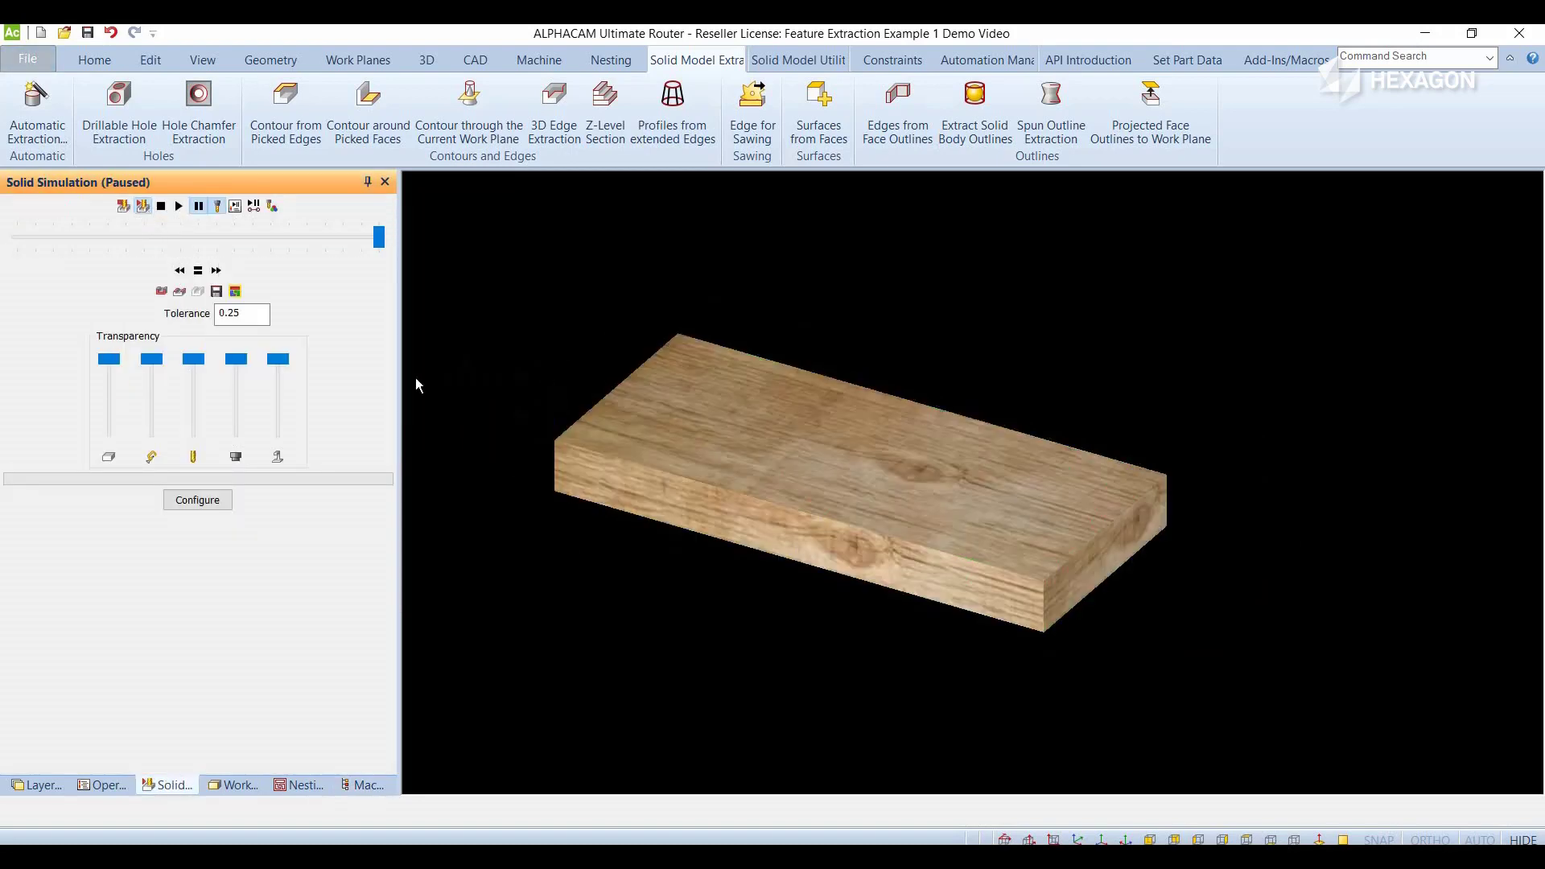
scroll(649, 424, up, 2)
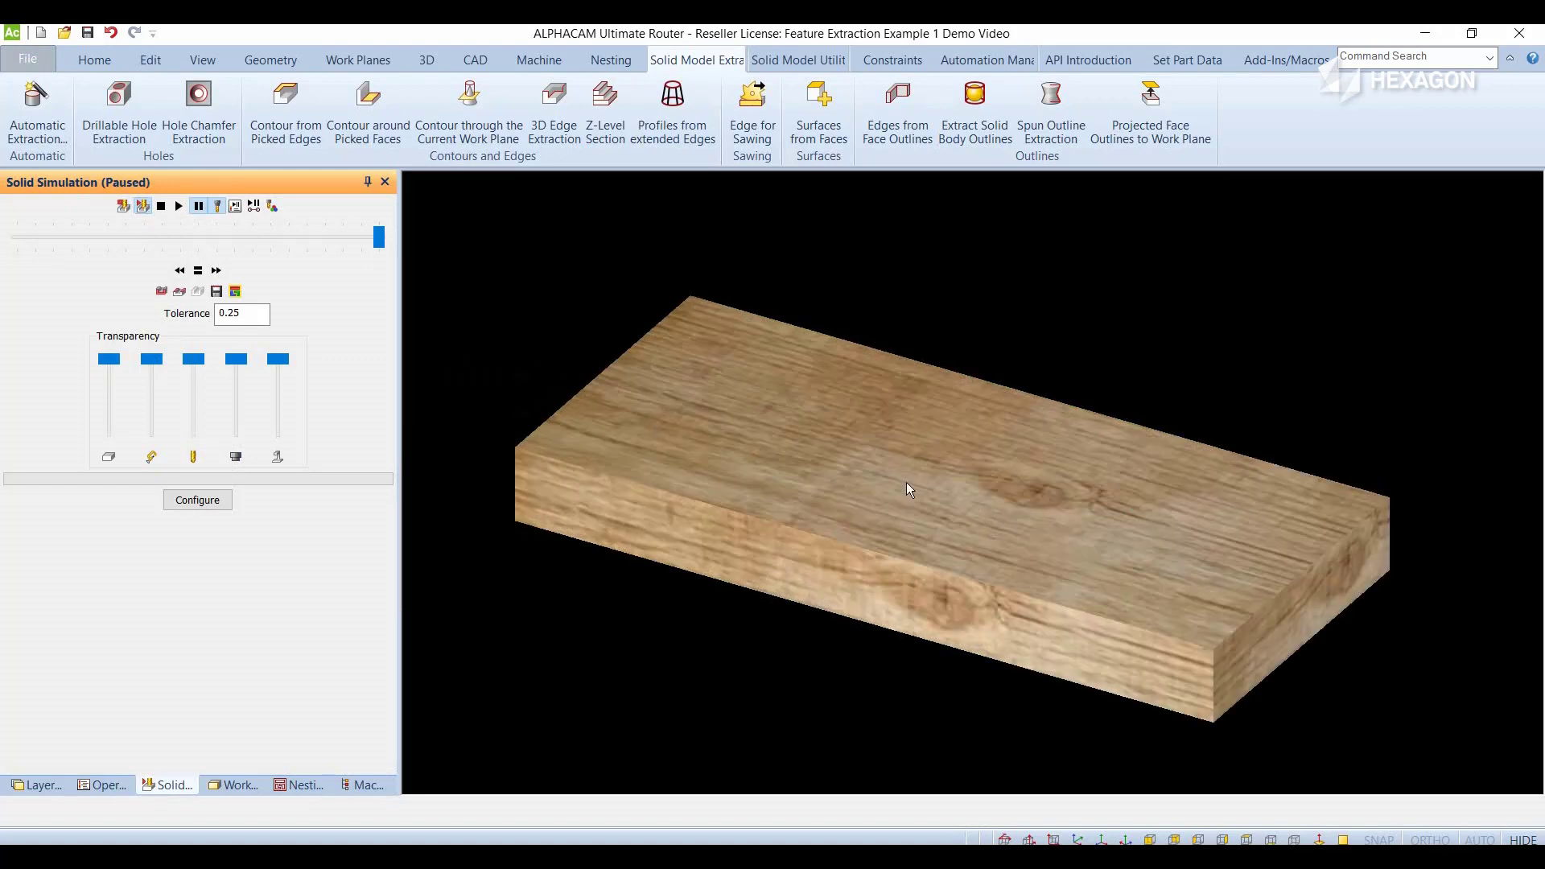
drag(379, 237, 308, 237)
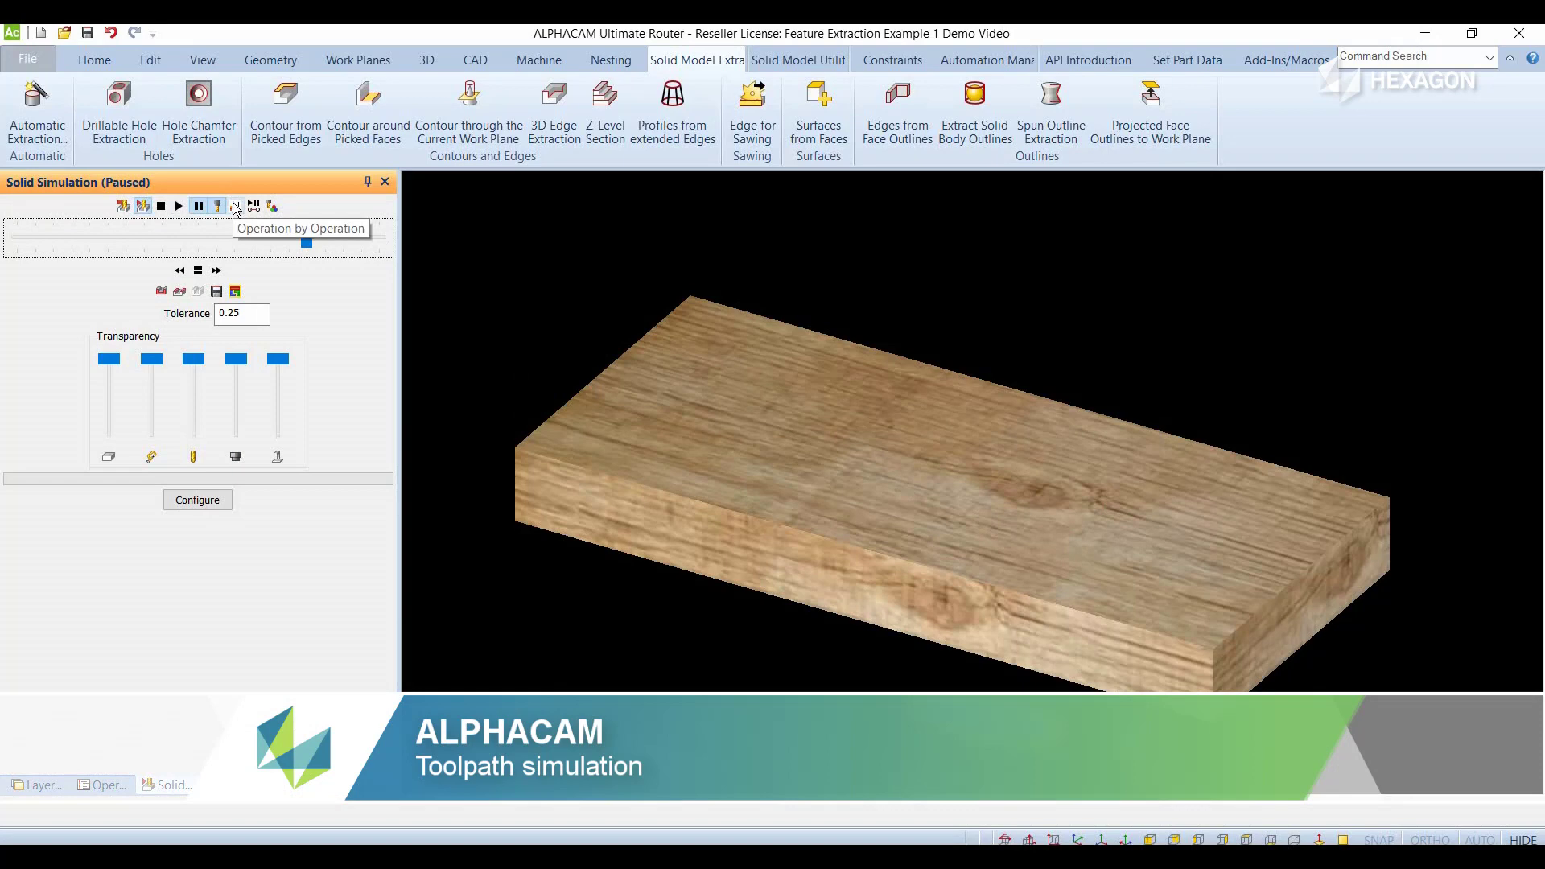
click(179, 206)
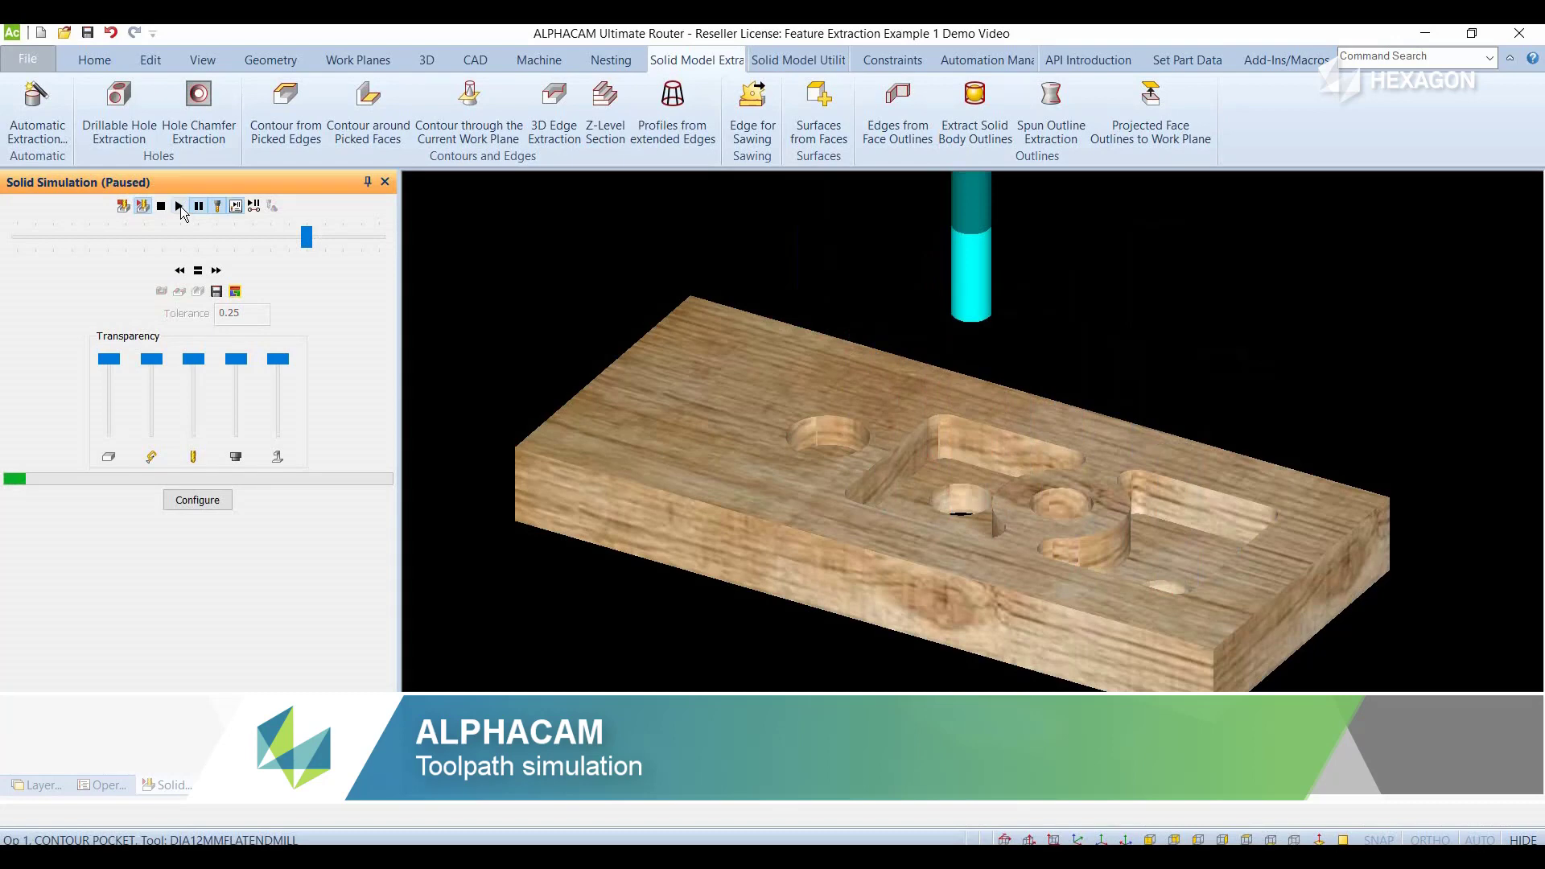
- Simulate the remaining operations continuously, turning off Operation by Operation and raising the playback speed through Time x 128 to maximum
click(180, 206)
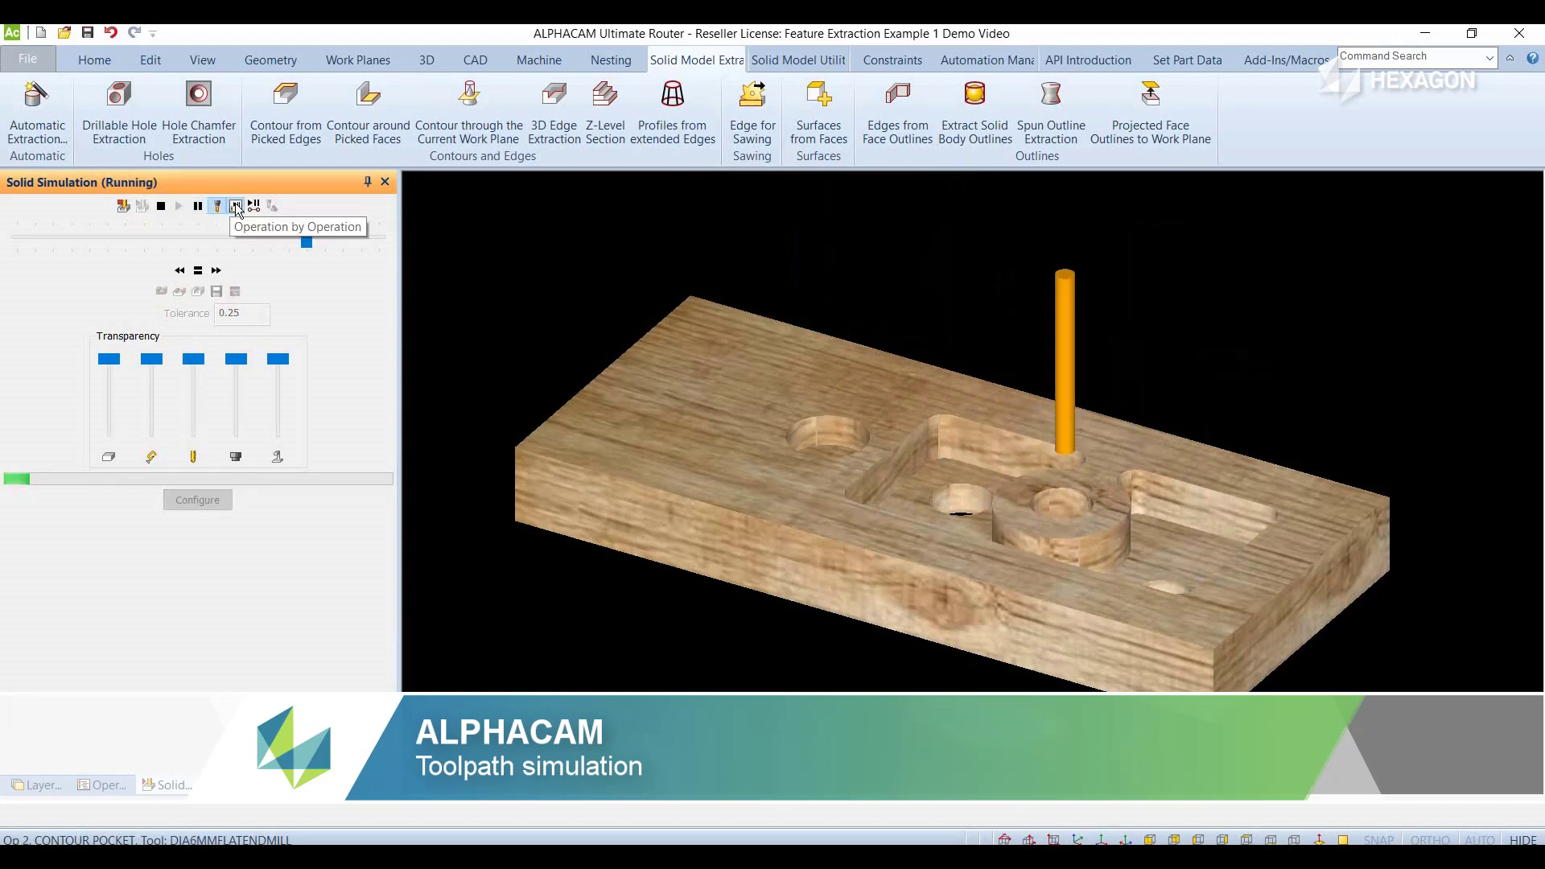
click(307, 239)
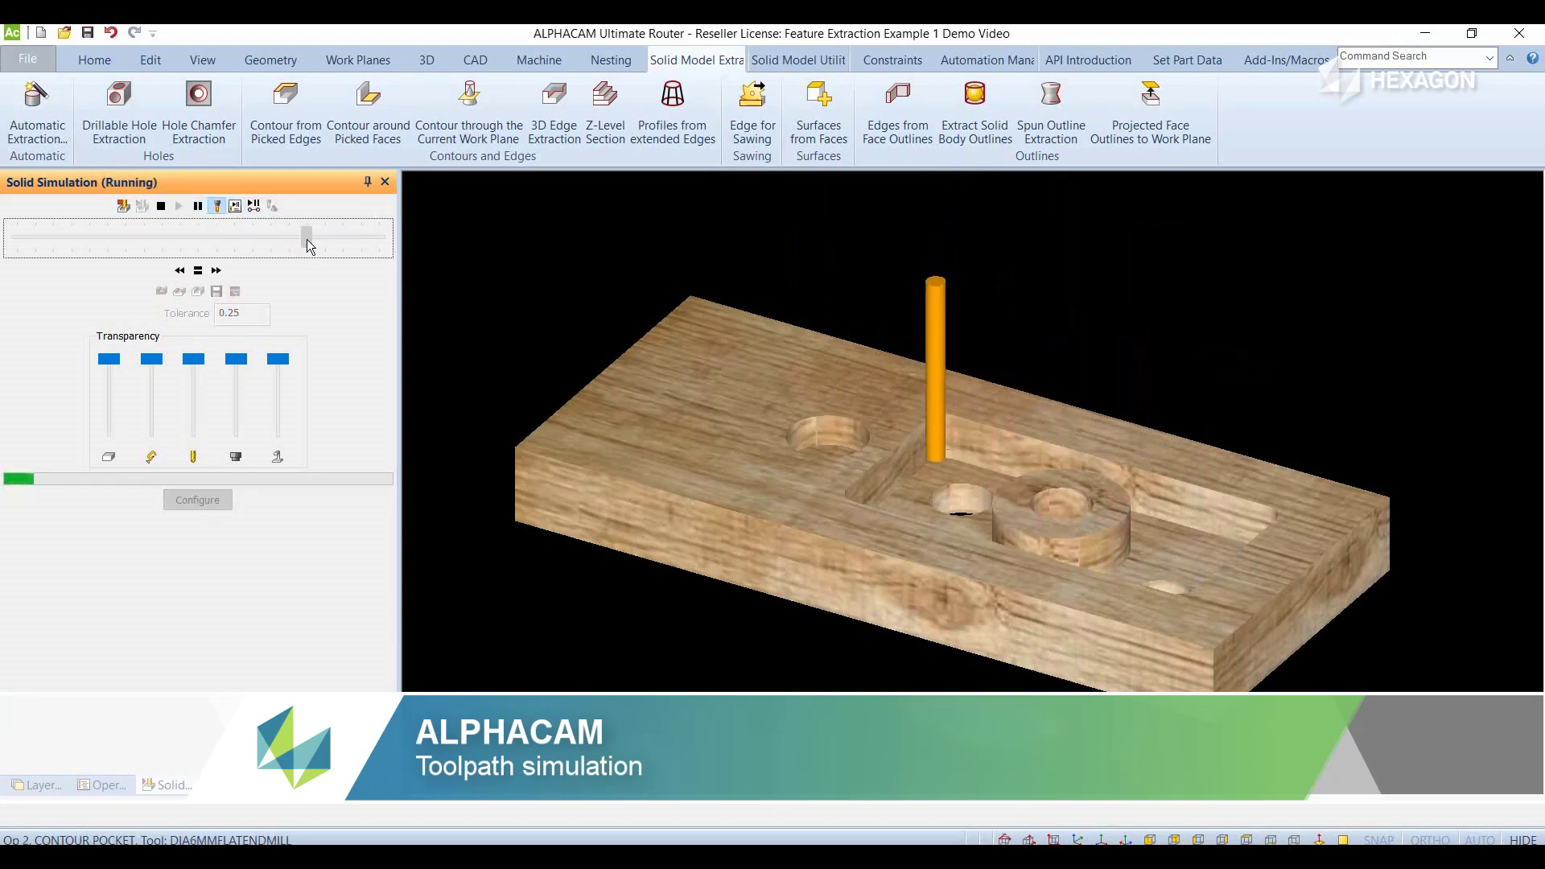
drag(306, 239, 324, 240)
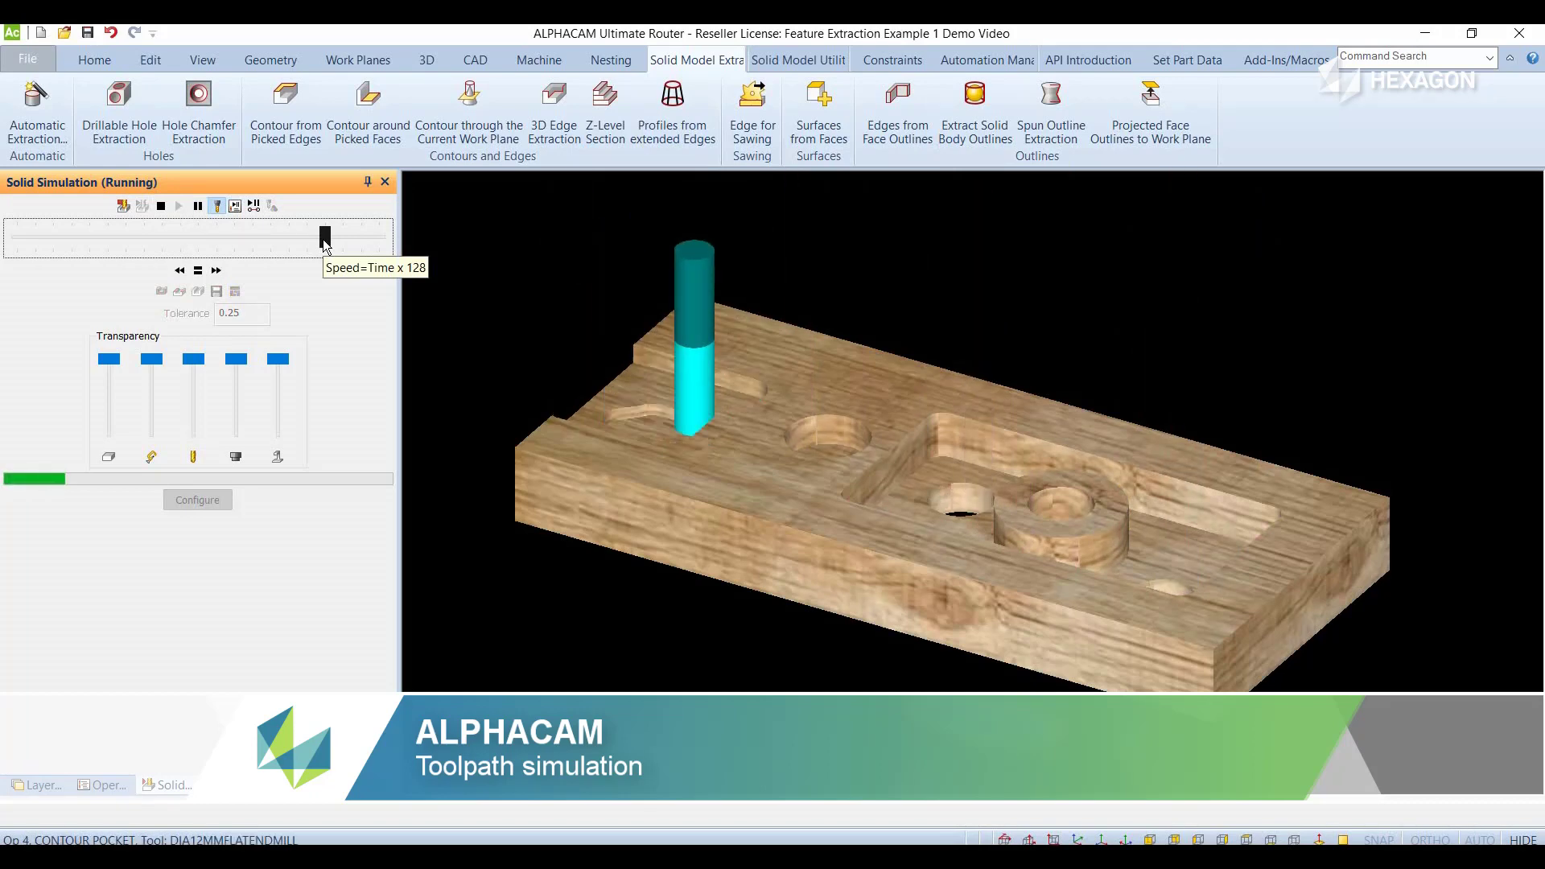
drag(323, 240, 337, 245)
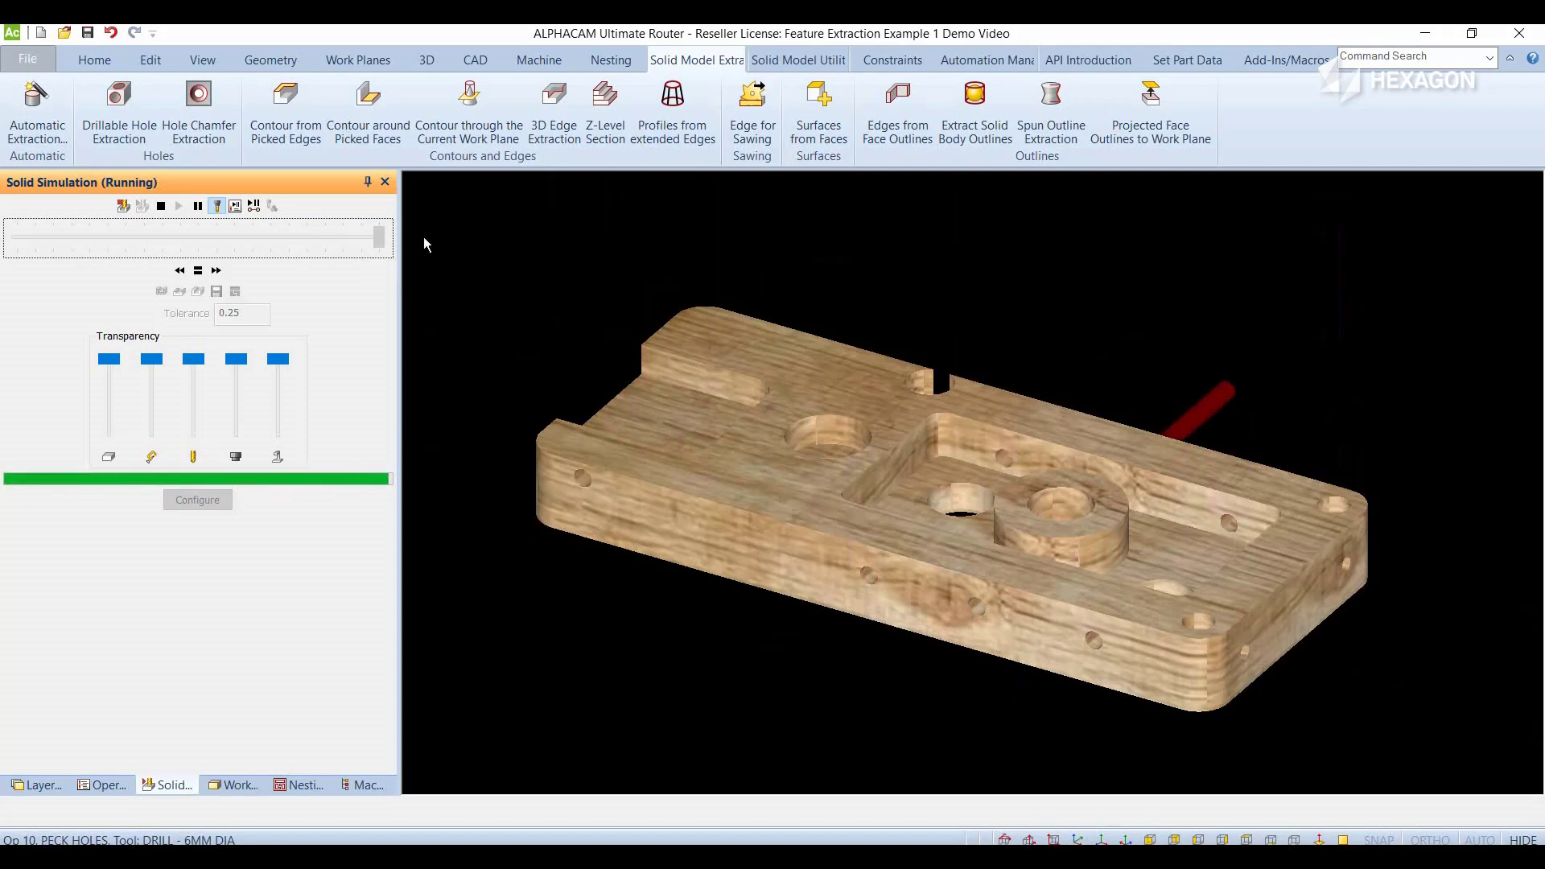
- Inspect the simulated wooden part from a steeper angle and exit the simulation to return to the solid model
drag(755, 426, 769, 177)
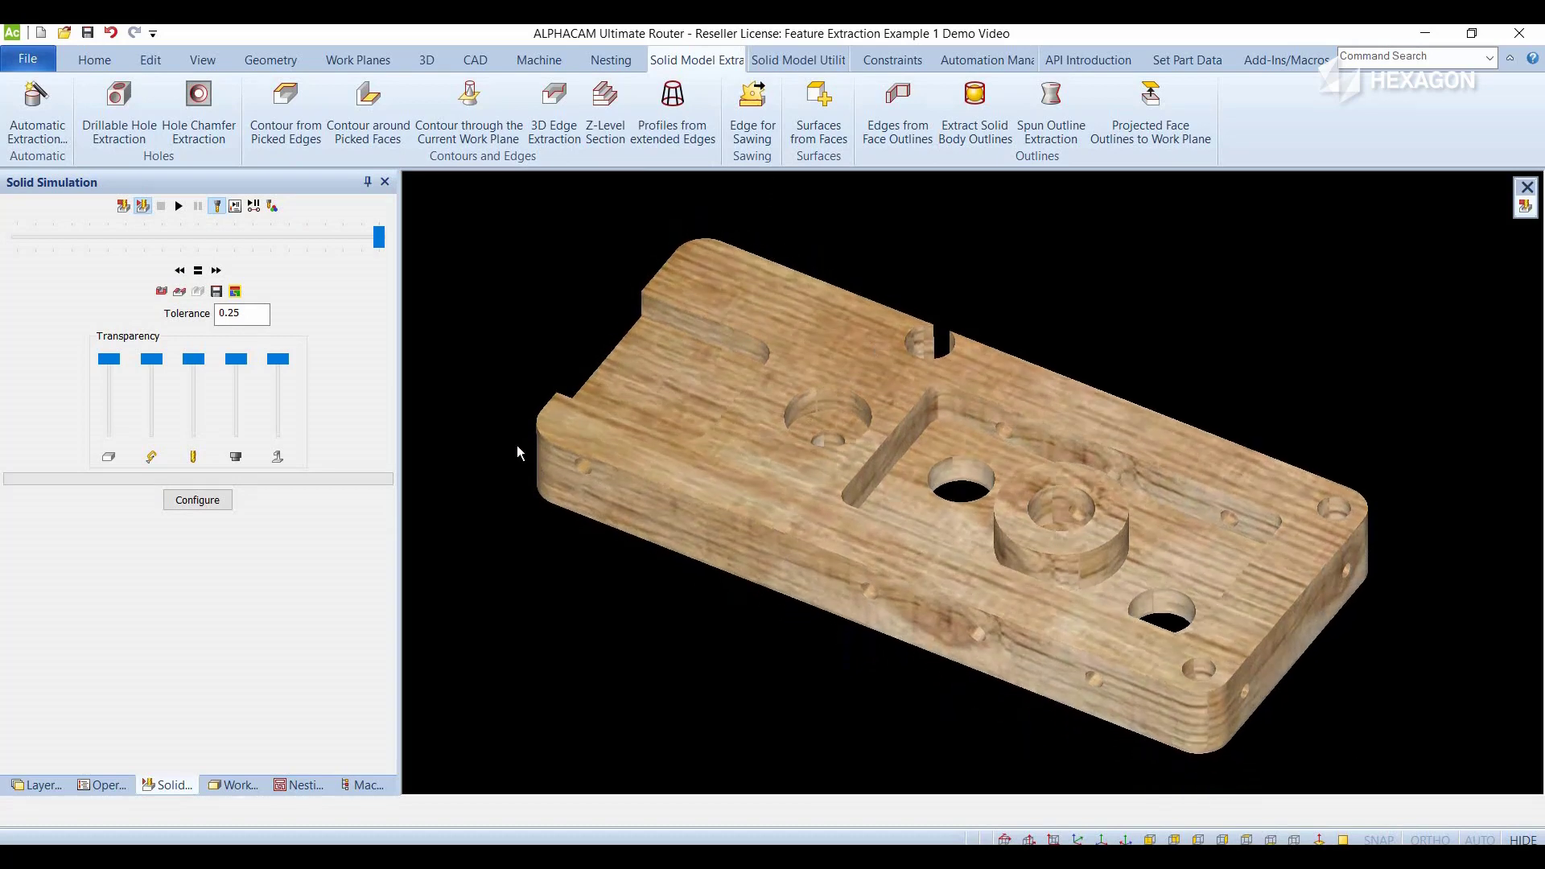
click(132, 204)
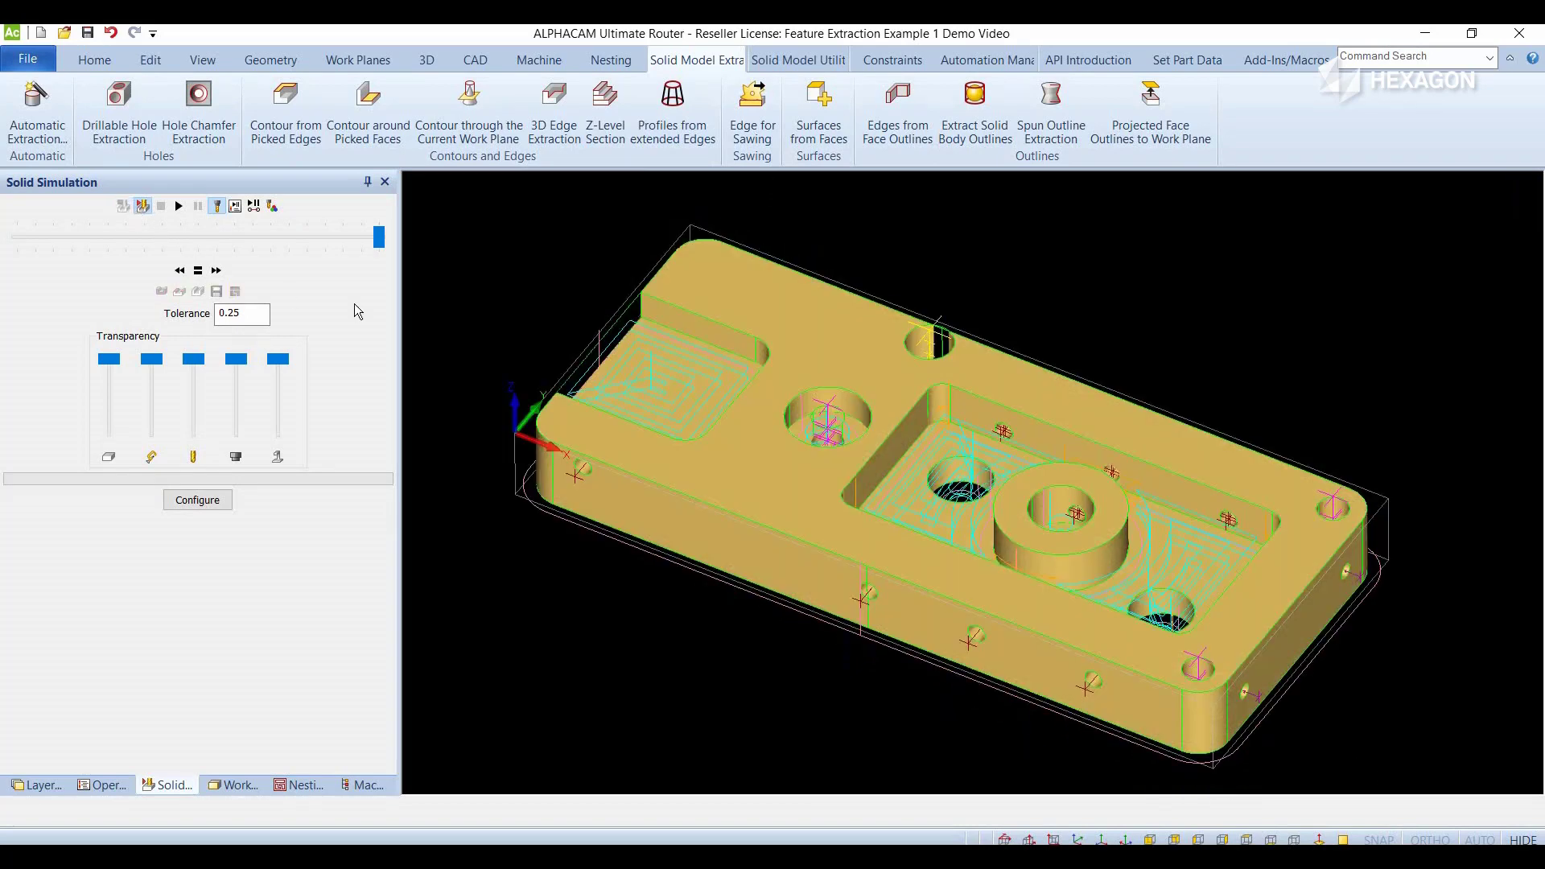
scroll(681, 374, down, 2)
click(1075, 838)
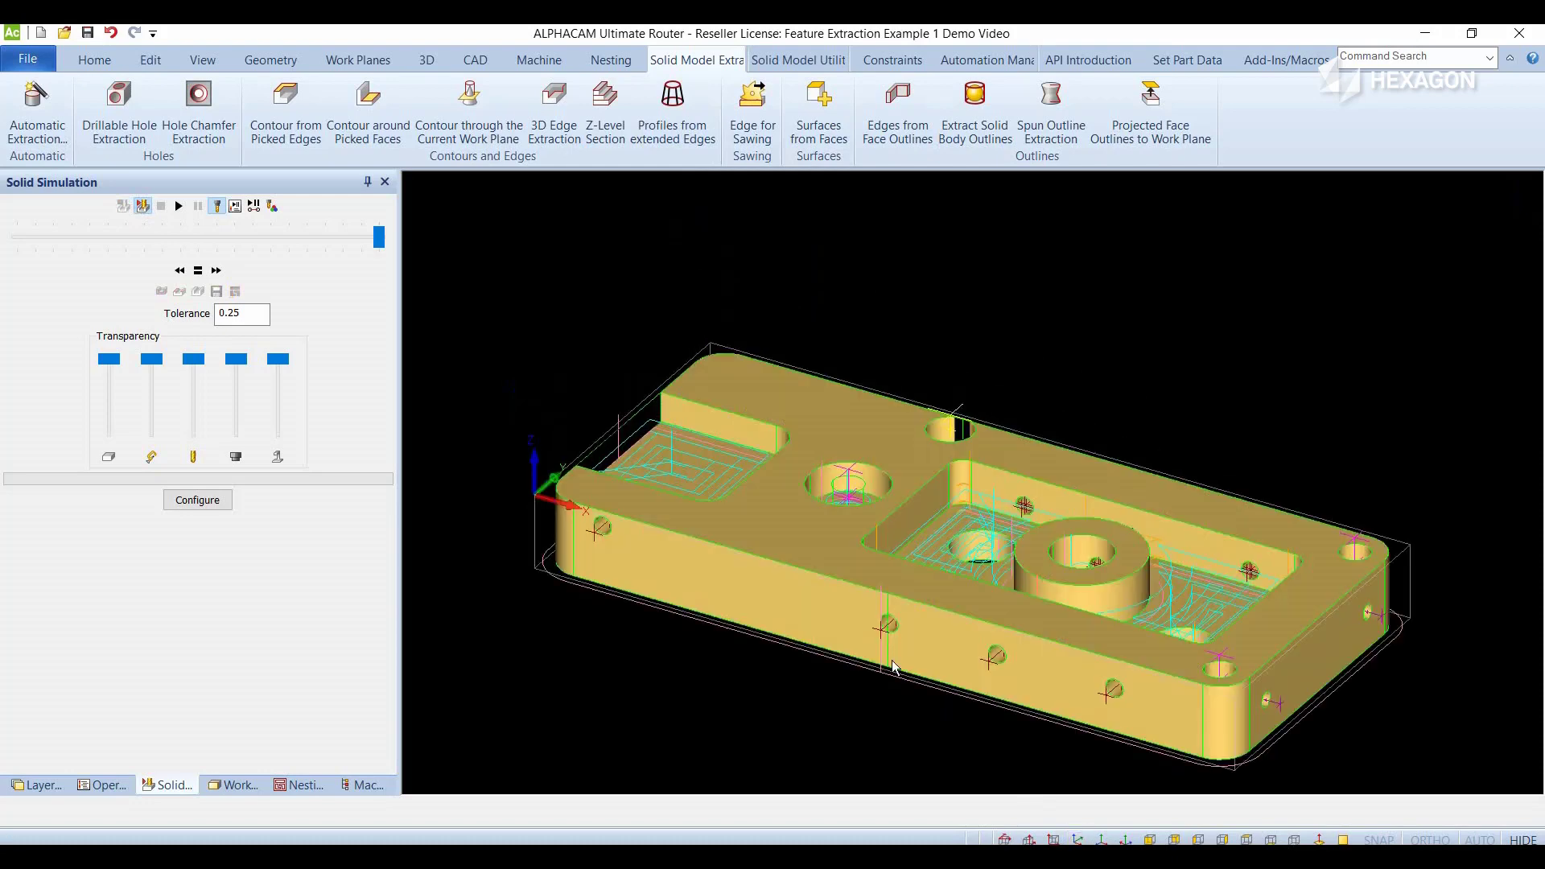
scroll(683, 383, down, 2)
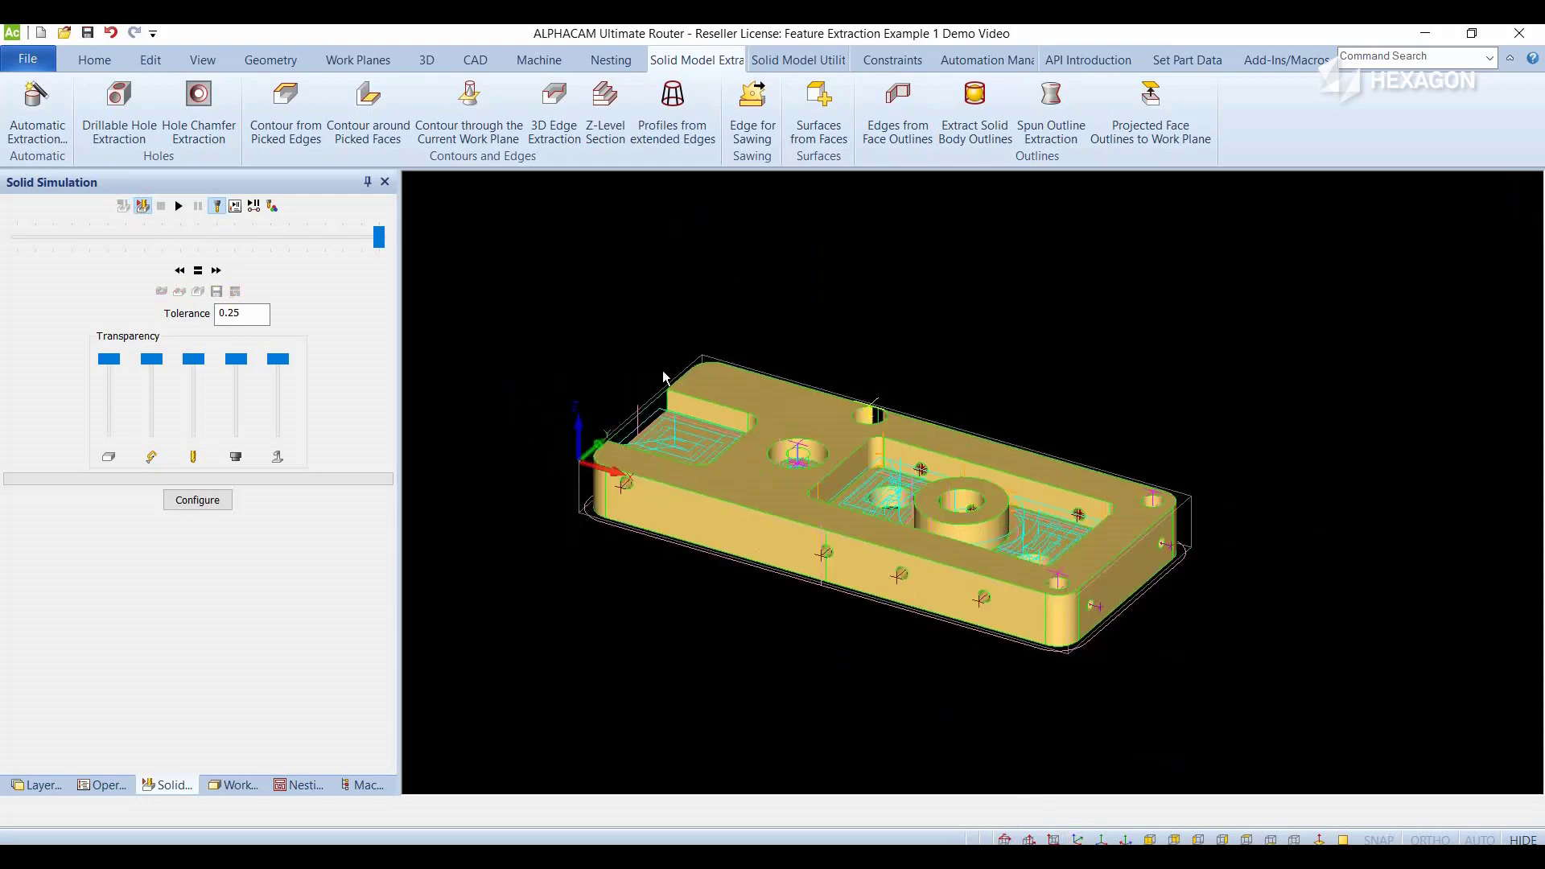
- Select the Alpha Standard 5 Ax Router post processor from the All Other folder for NC output
click(98, 61)
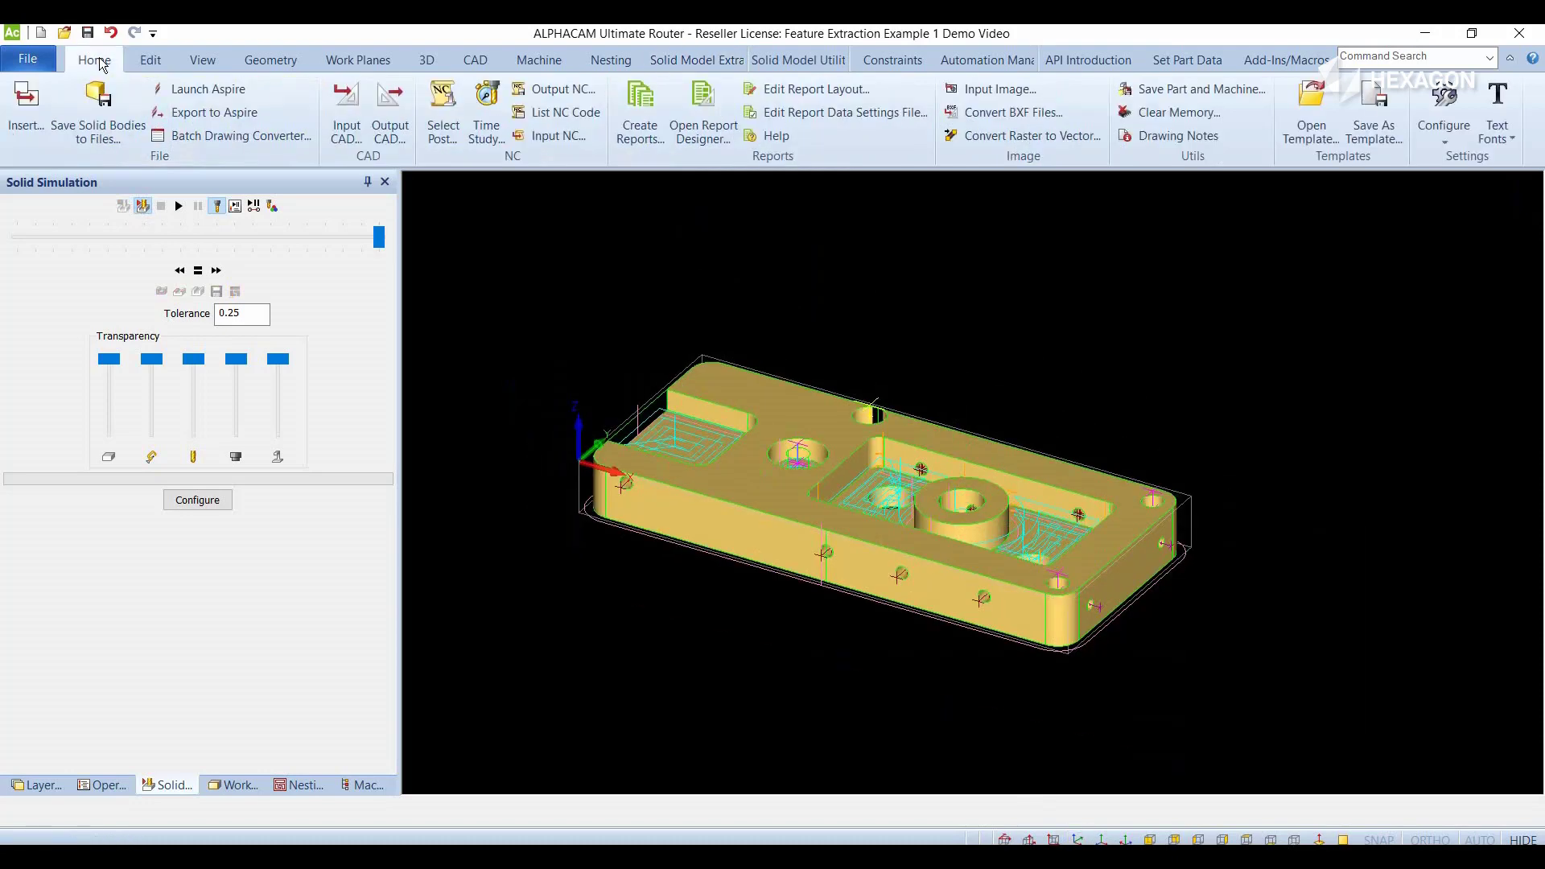
click(437, 105)
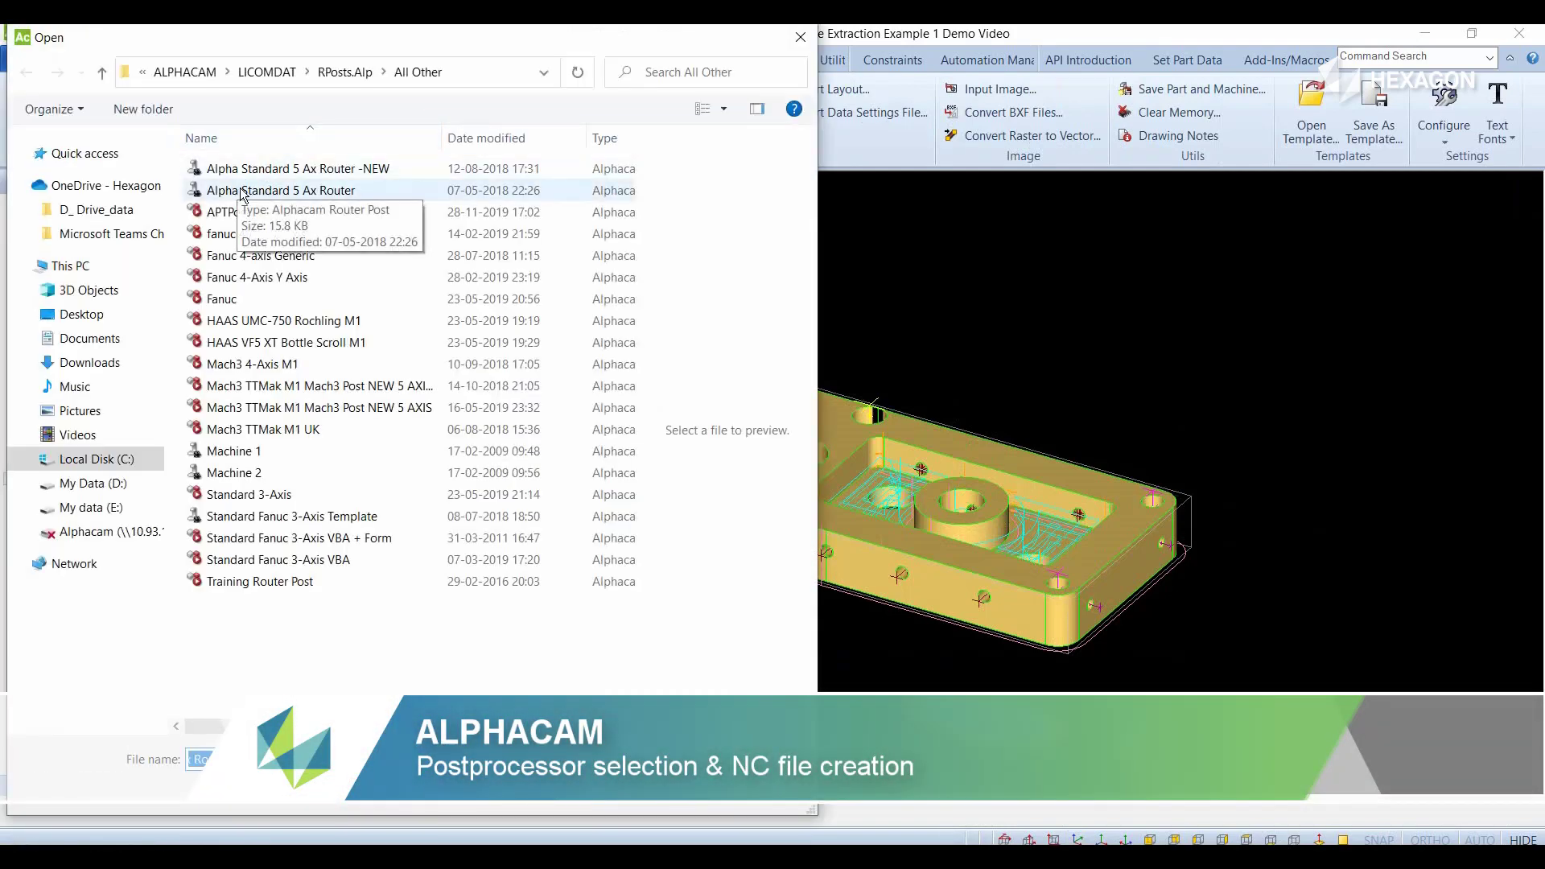
click(256, 190)
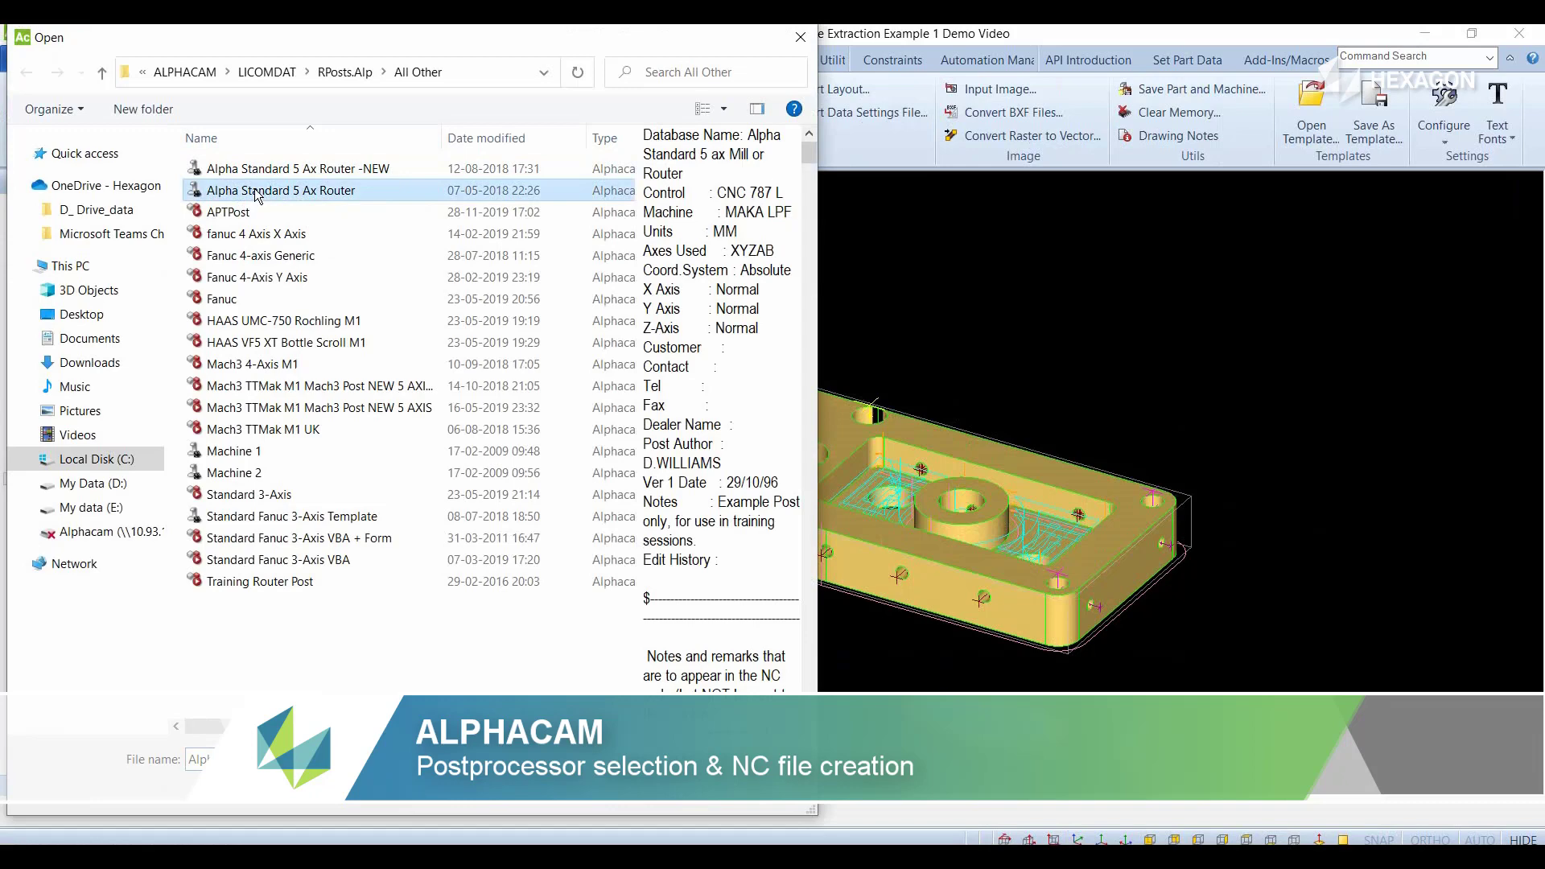
double_click(256, 193)
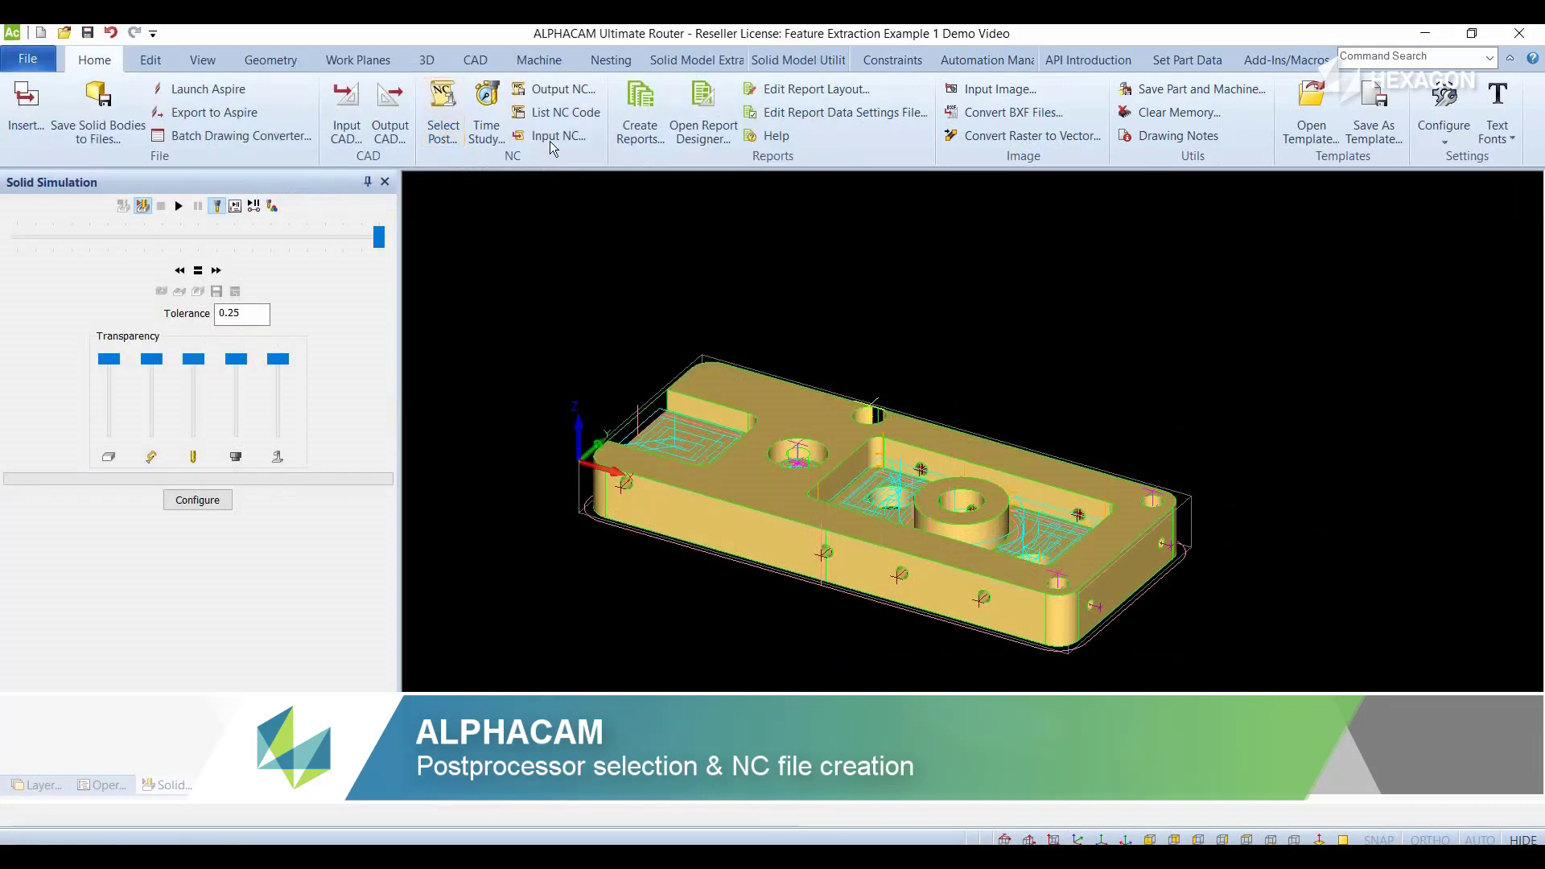
- List the NC code with the post's maximum feed and speed values substituted, and review the operation list and following pages
click(548, 114)
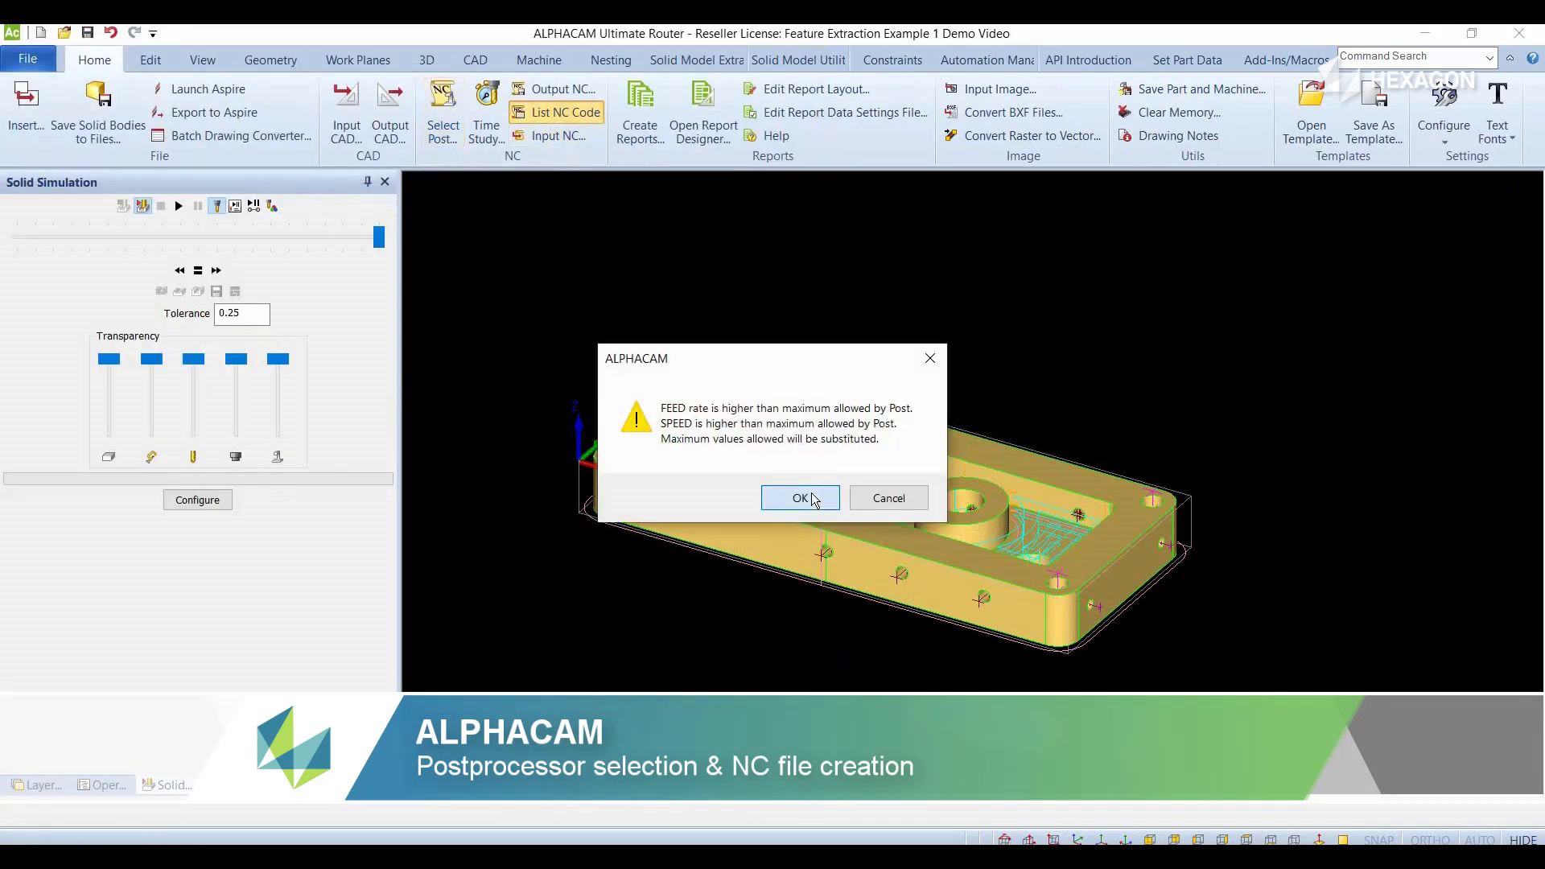
click(801, 498)
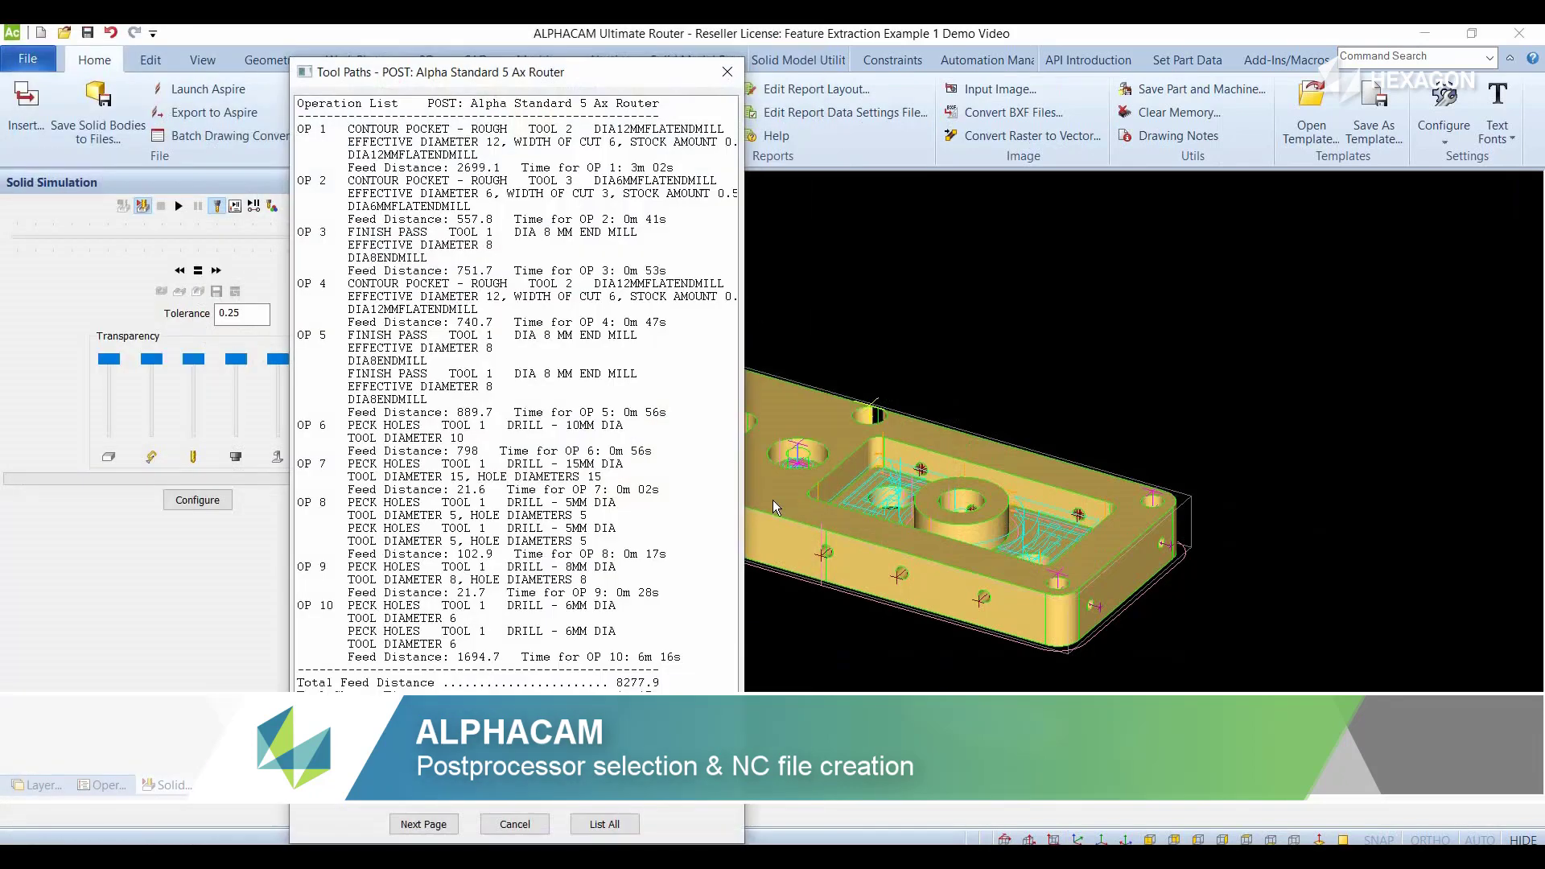
click(433, 823)
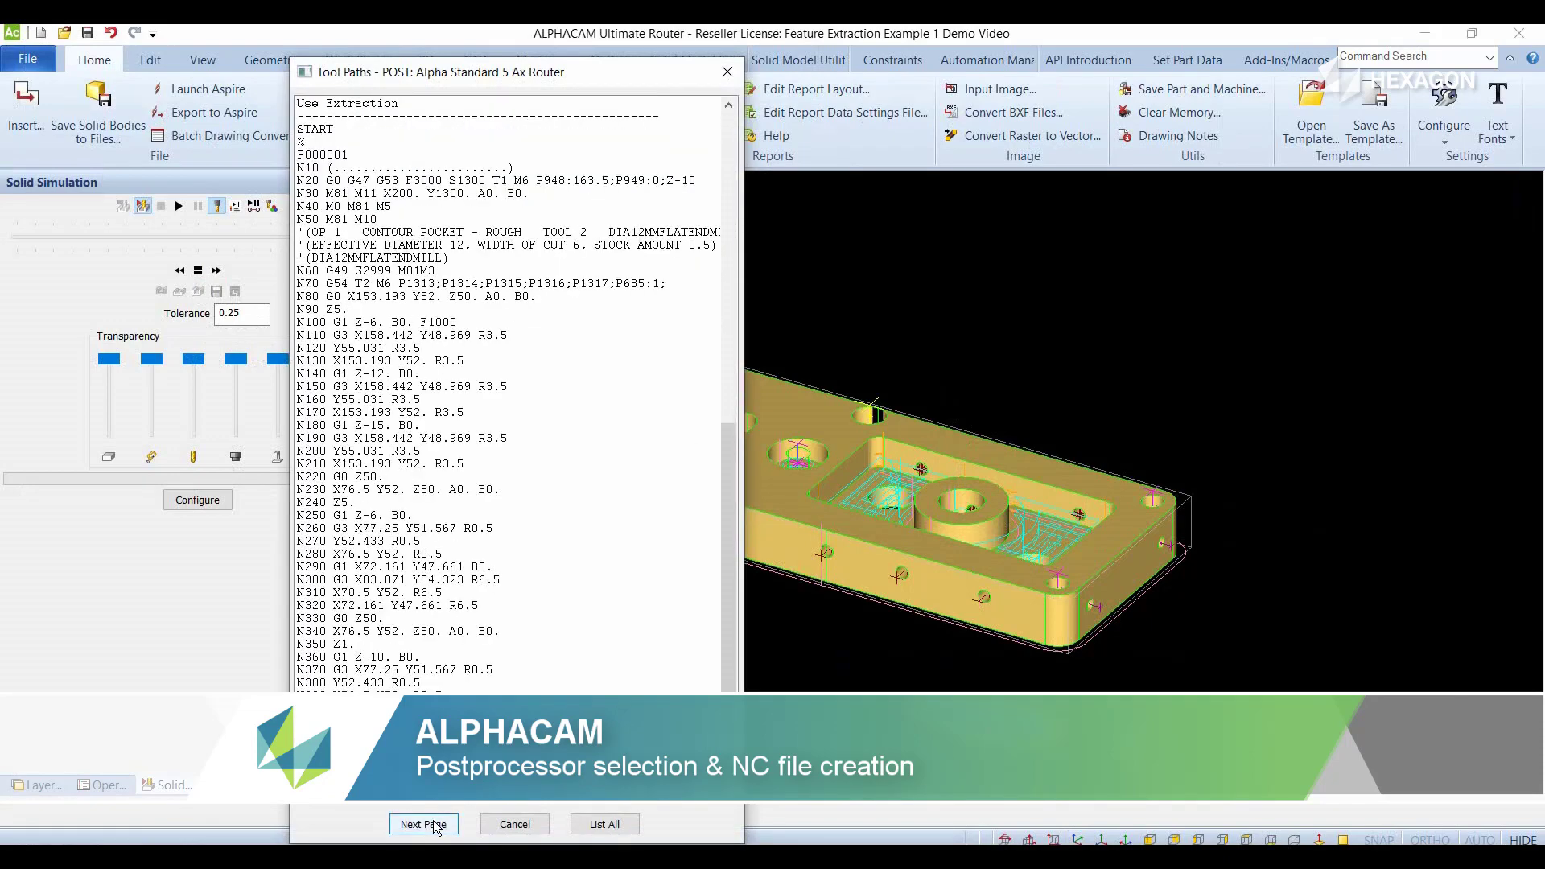
click(433, 828)
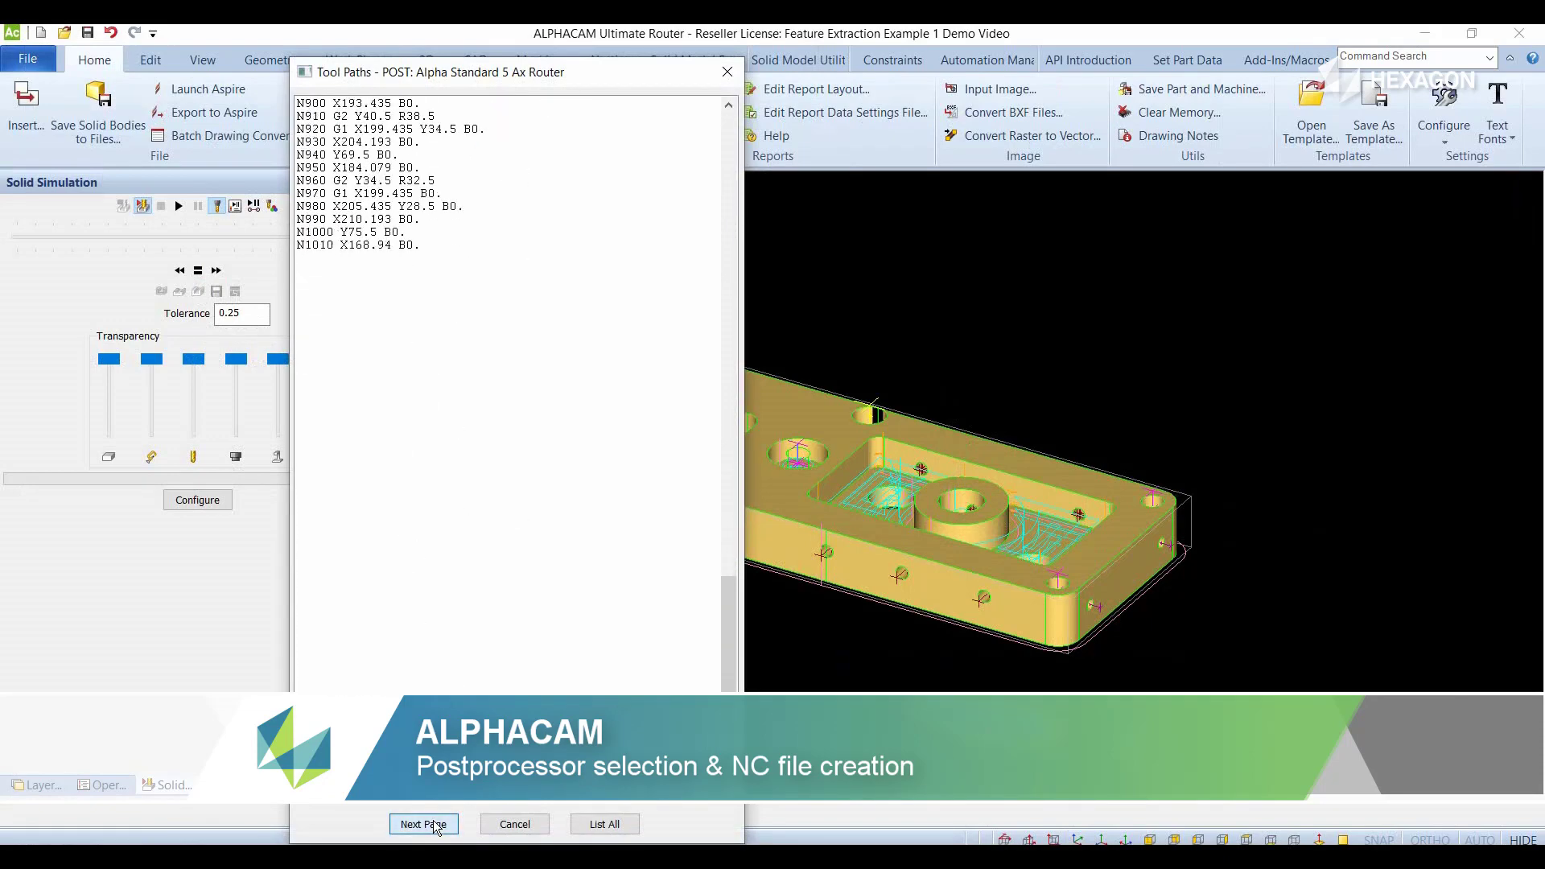
click(435, 825)
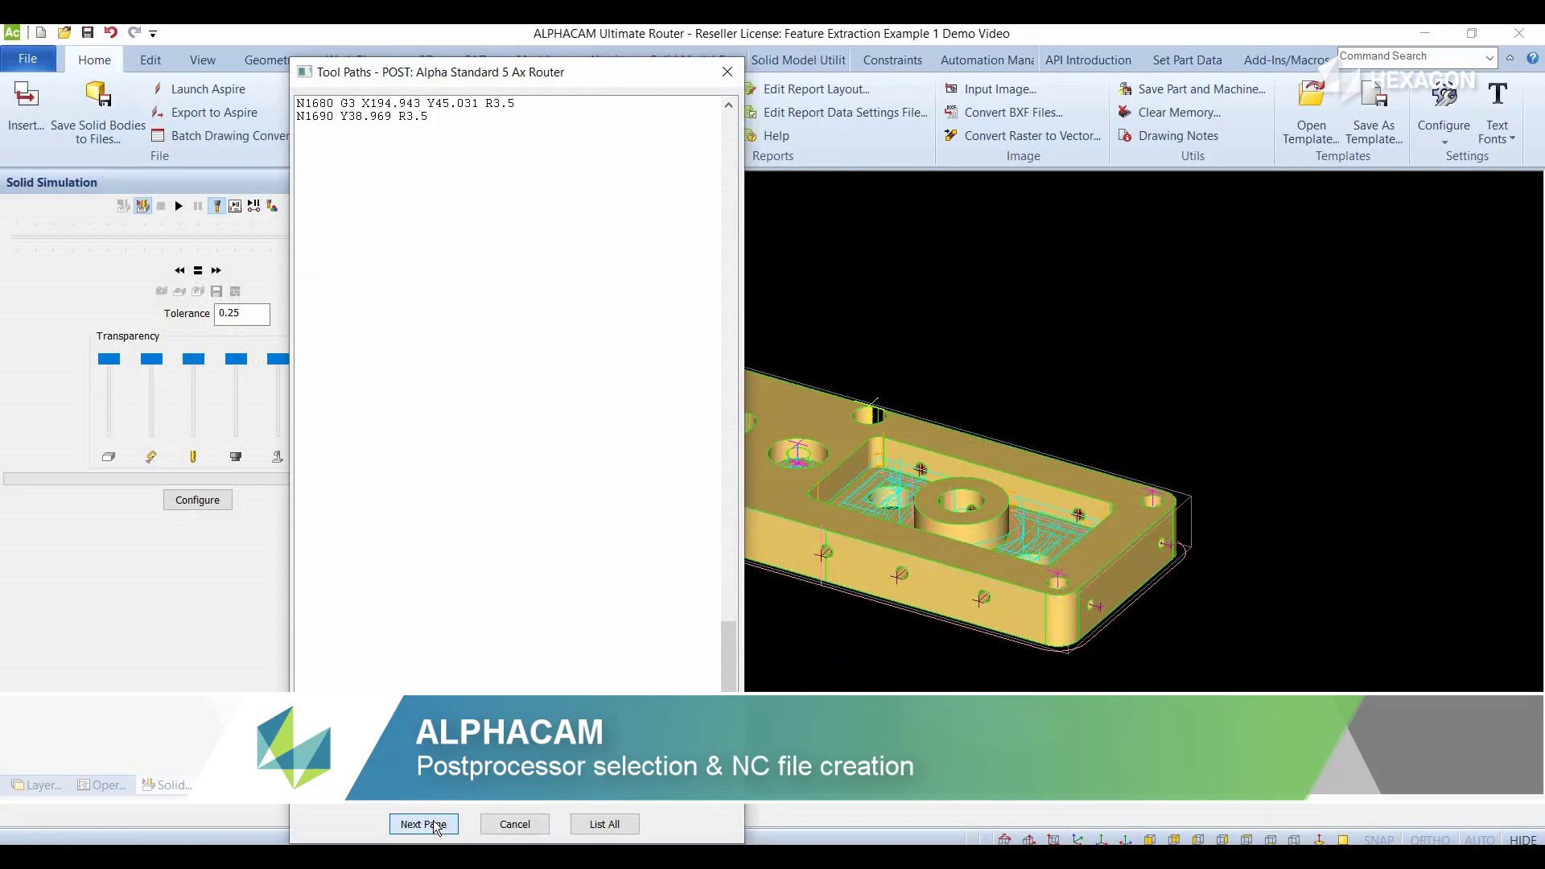
drag(728, 664, 702, 152)
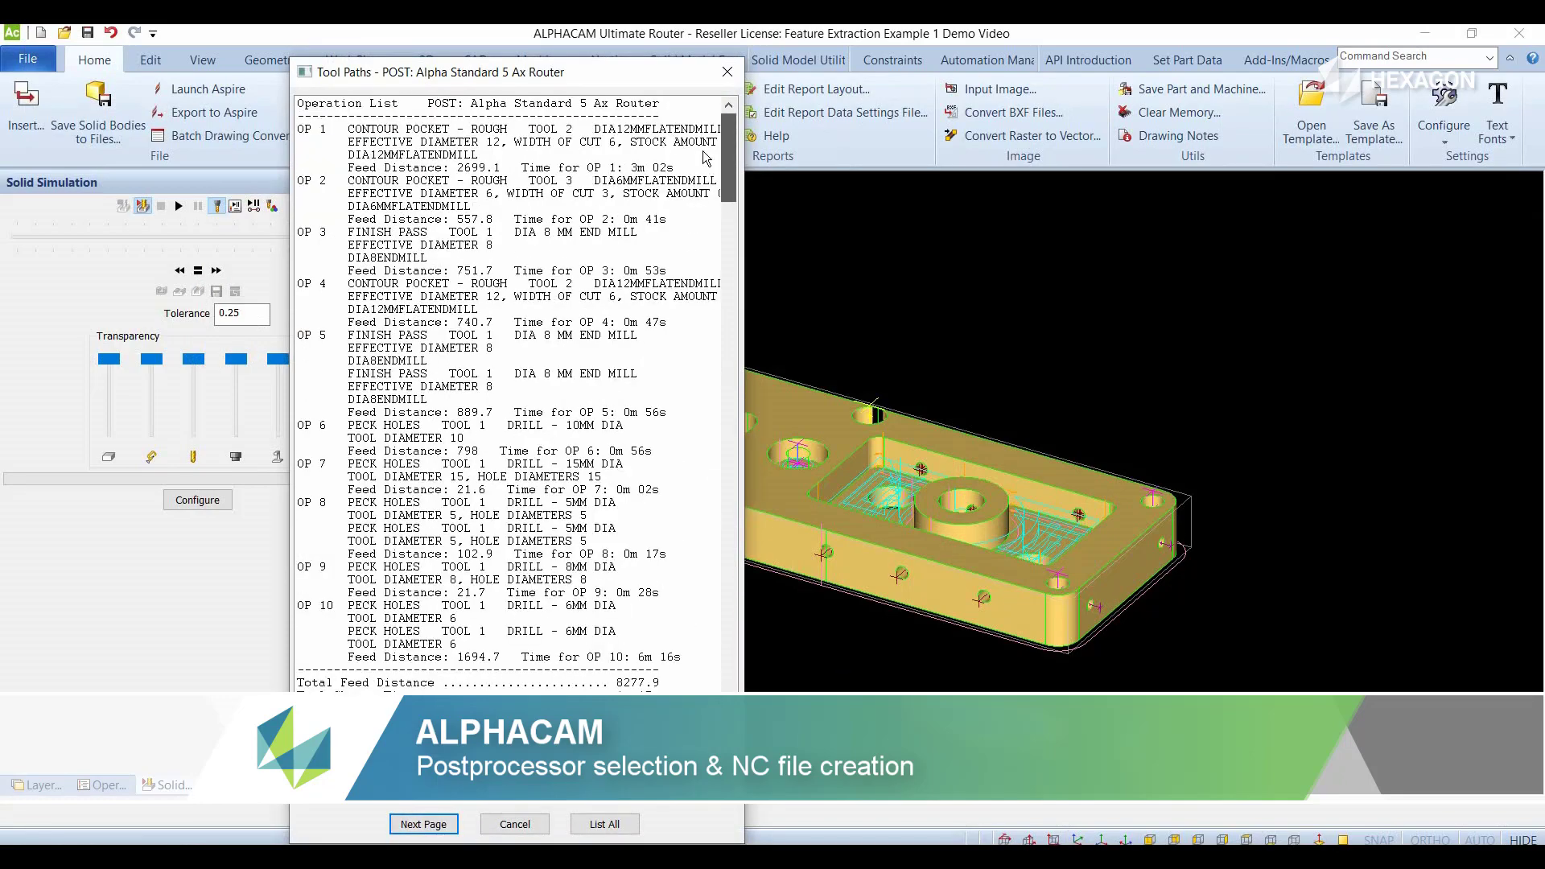
click(725, 74)
scroll(753, 352, down, 3)
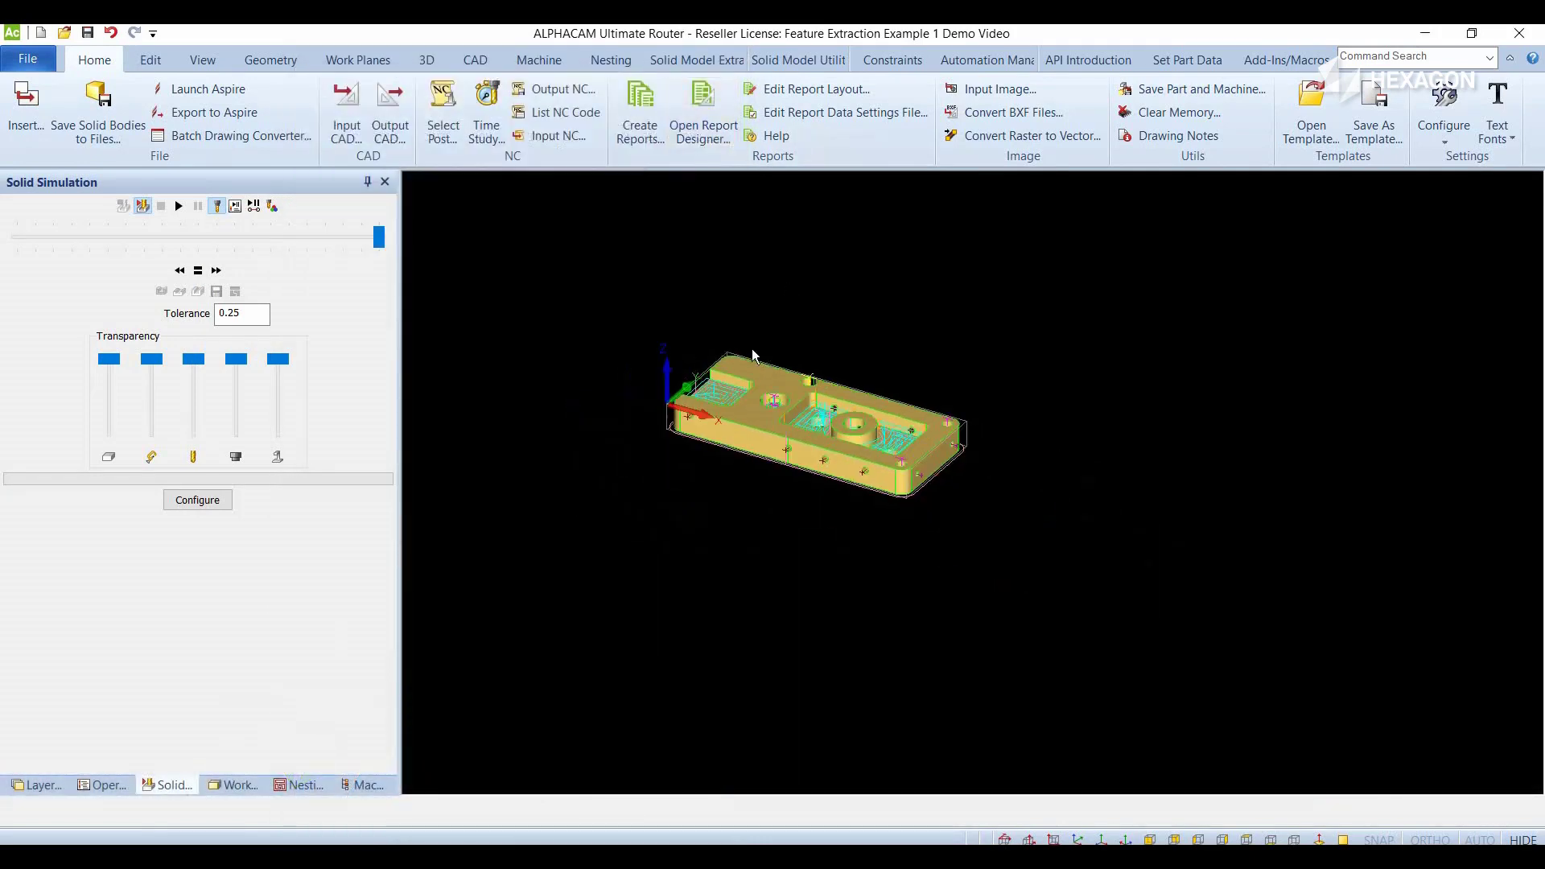
scroll(812, 425, up, 2)
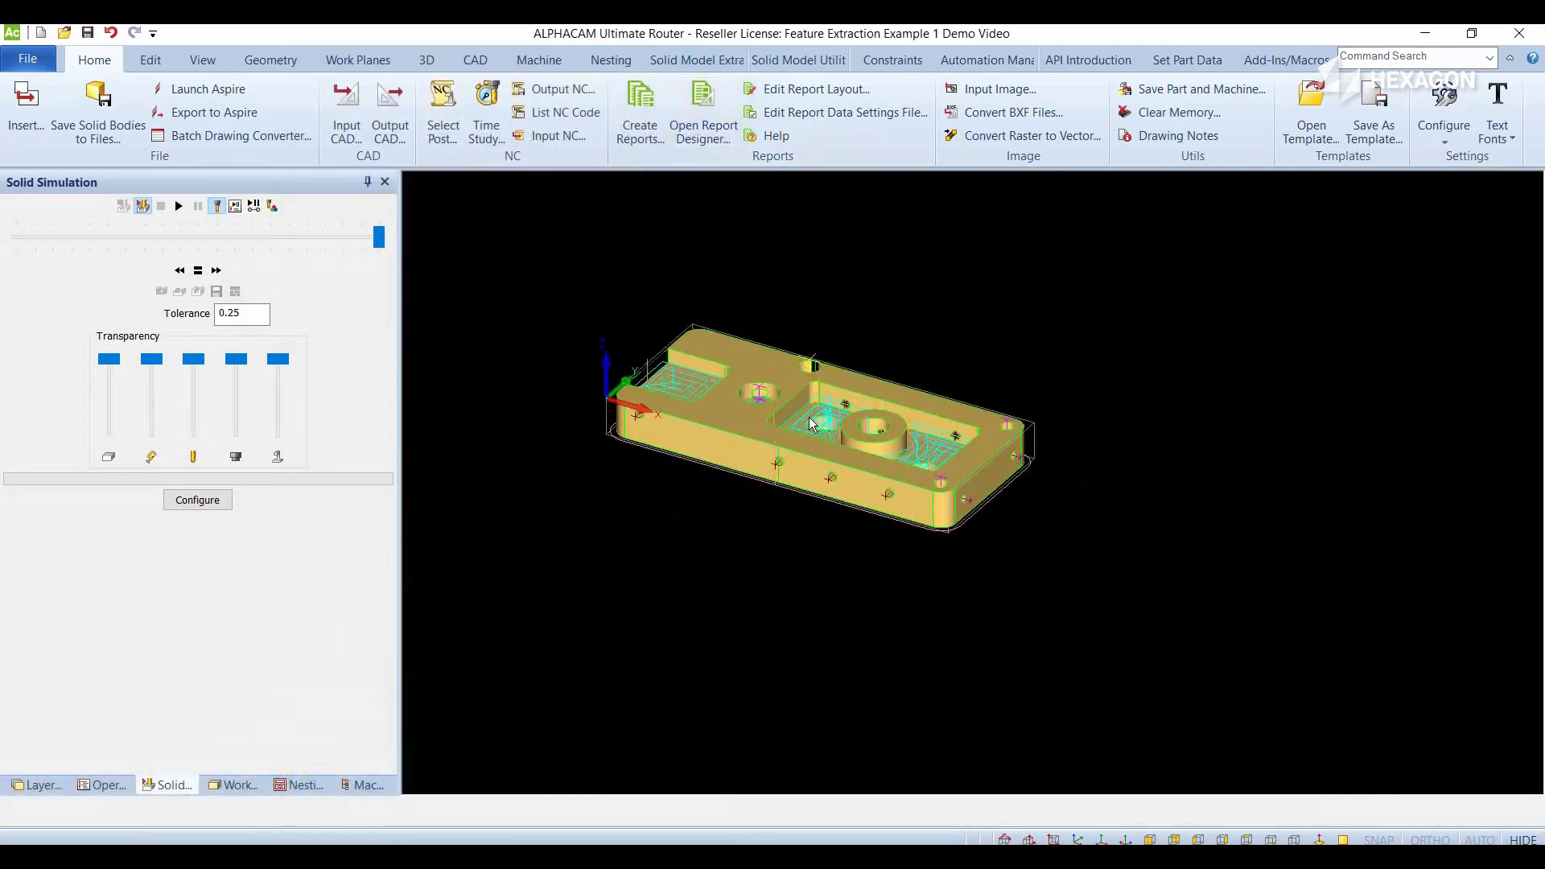